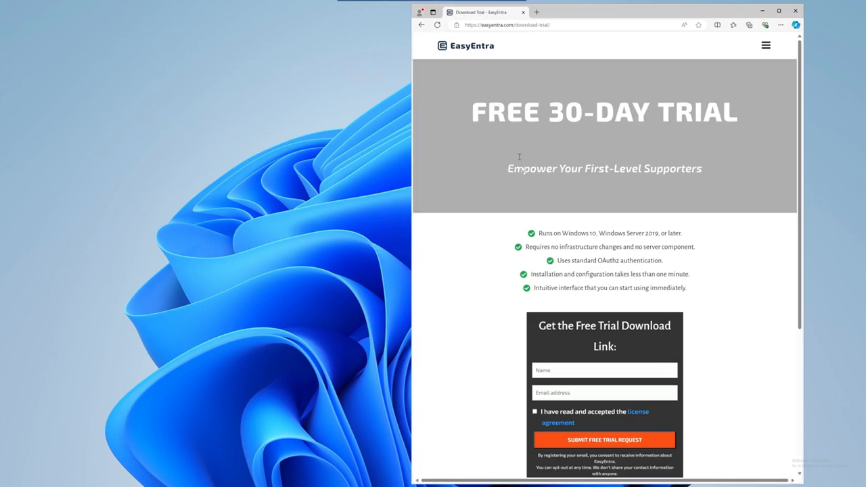
Request the free EasyEntra trial using the saved name and e-mail, accepting the license agreement
left_click(557, 371)
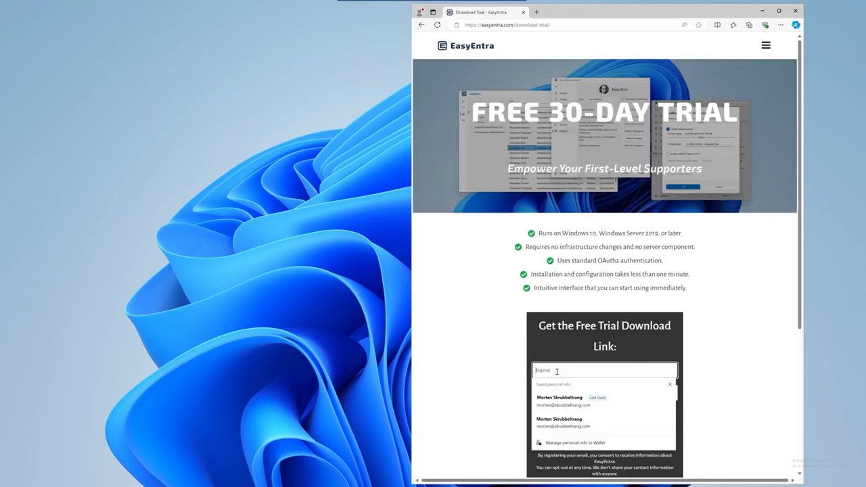
left_click(560, 399)
left_click(534, 412)
left_click(582, 441)
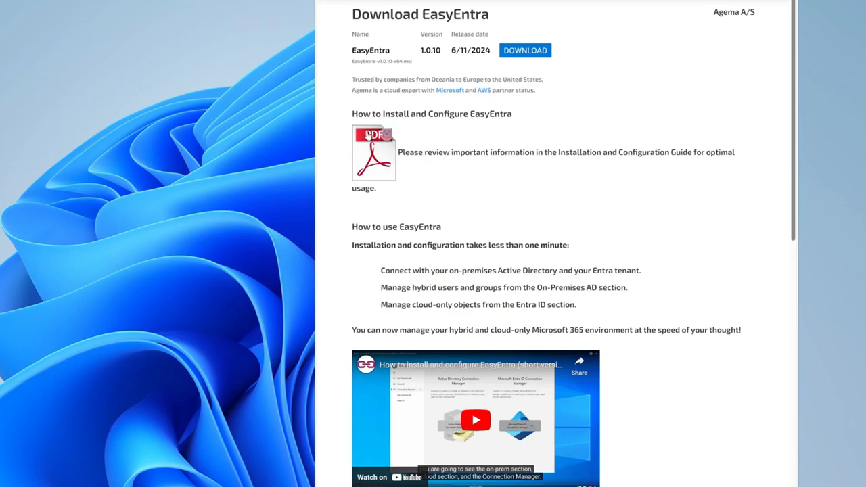
Look through the contents of the EasyEntra Installation and Configuration Guide PDF and minimize the browser
left_click(369, 135)
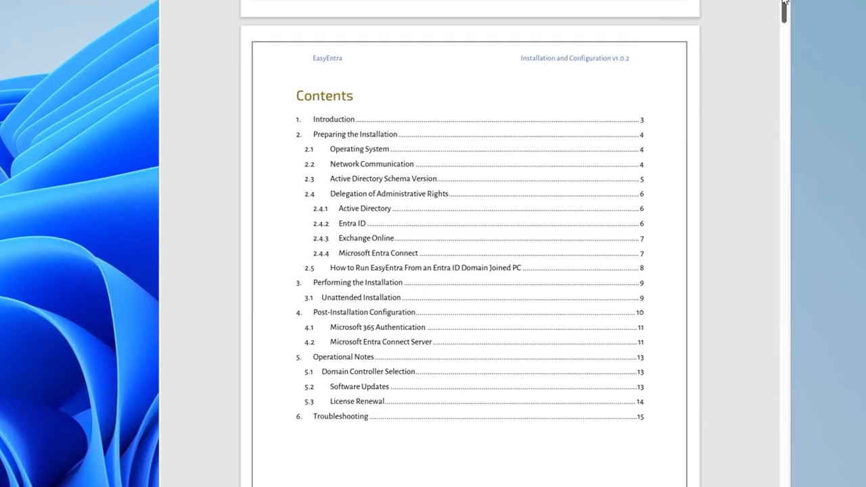
scroll(785, 5, "down", 1)
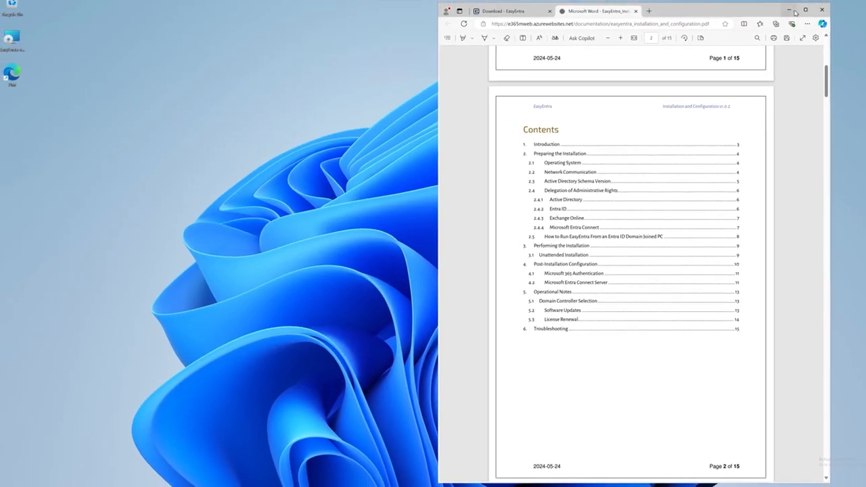
left_click(790, 10)
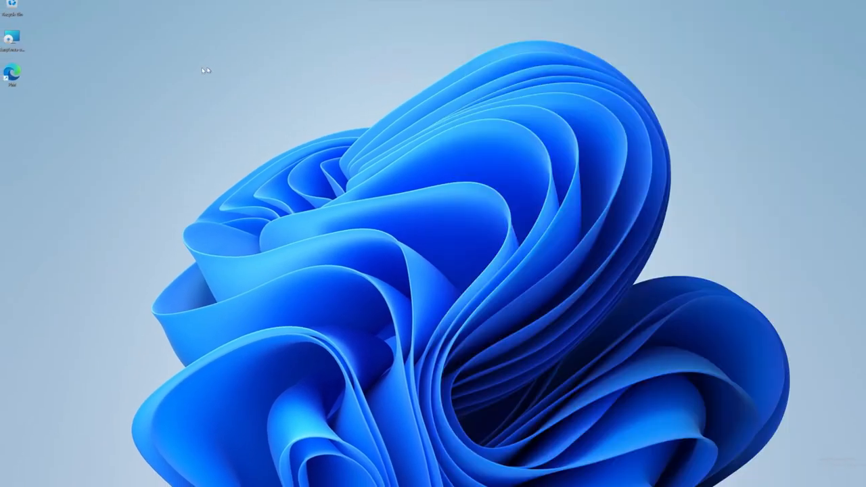
Run the EasyEntra installer from the desktop and complete the setup wizard
left_click(9, 39)
double_click(8, 39)
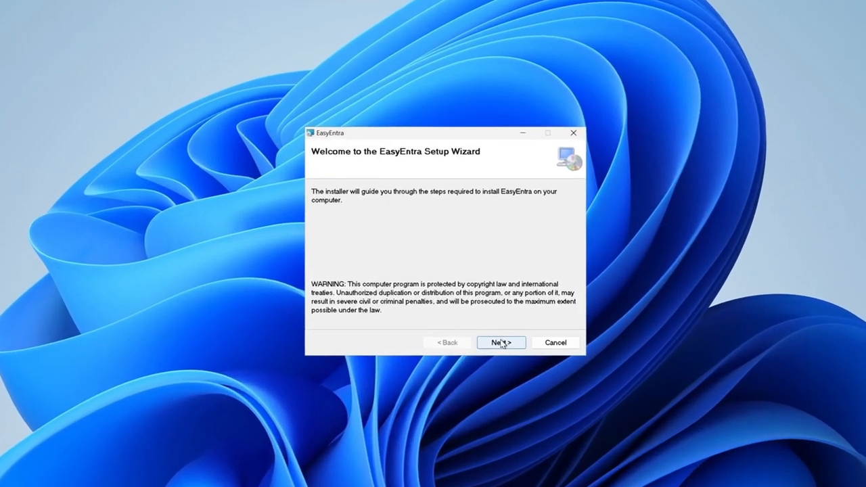
left_click(501, 343)
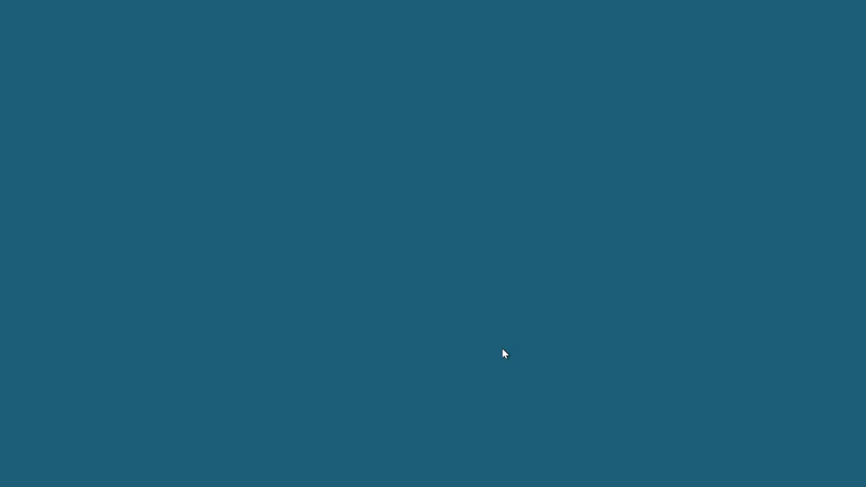
left_click(407, 347)
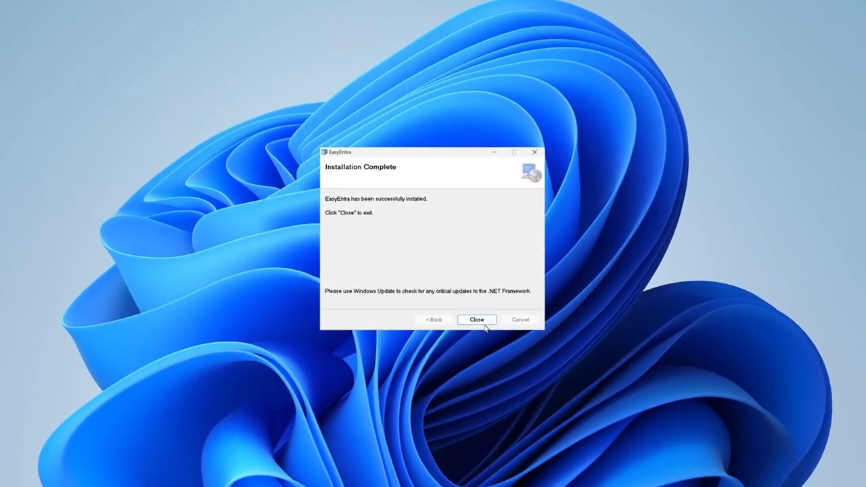
left_click(481, 321)
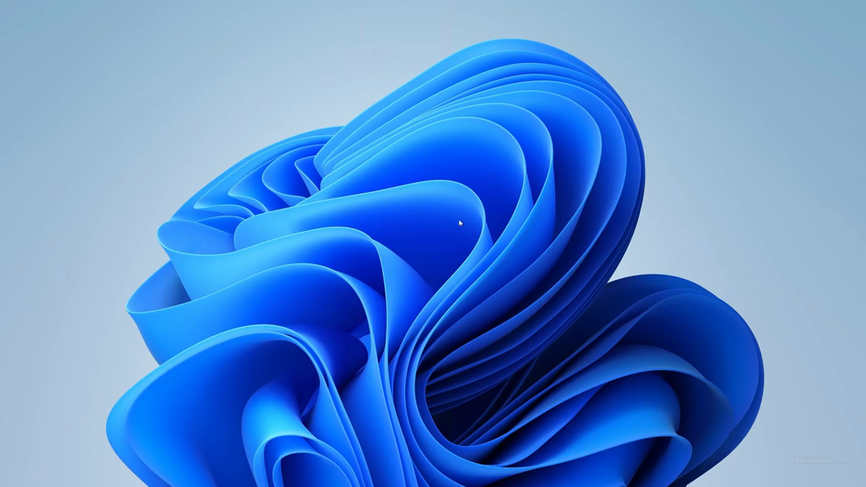
Launch the newly installed EasyEntra application
key("super")
type("easy")
key("Return")
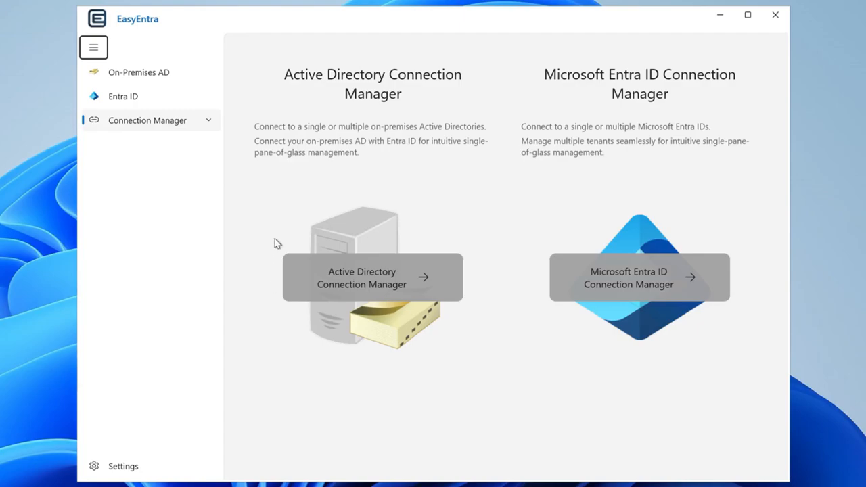
Add a new Active Directory connection to dc-01 in the Active Directory Connection Manager
left_click(372, 286)
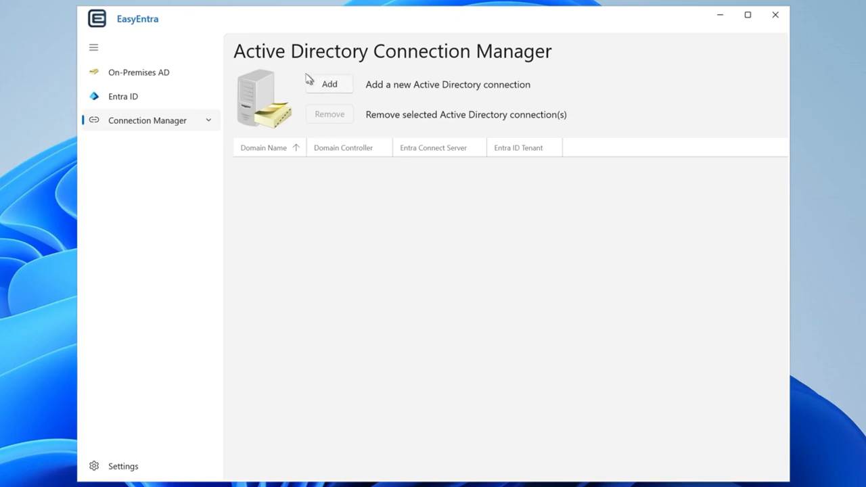
left_click(336, 83)
type("dc-01")
key("Return")
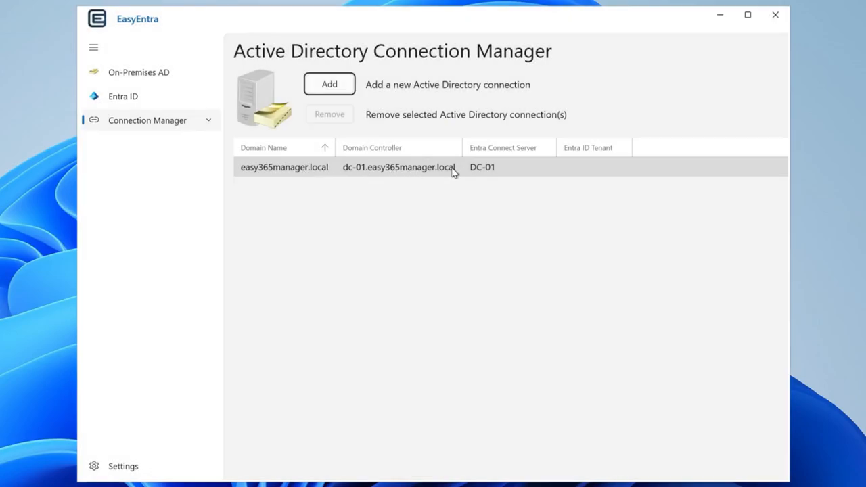
Review the new Active Directory connection's properties, including the Entra Connect server, and close them without changes
left_click(452, 171)
left_click(504, 172)
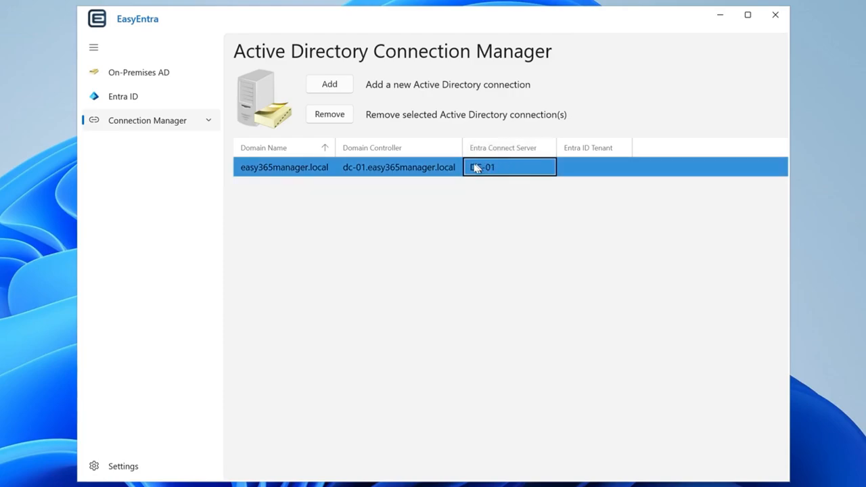
double_click(437, 170)
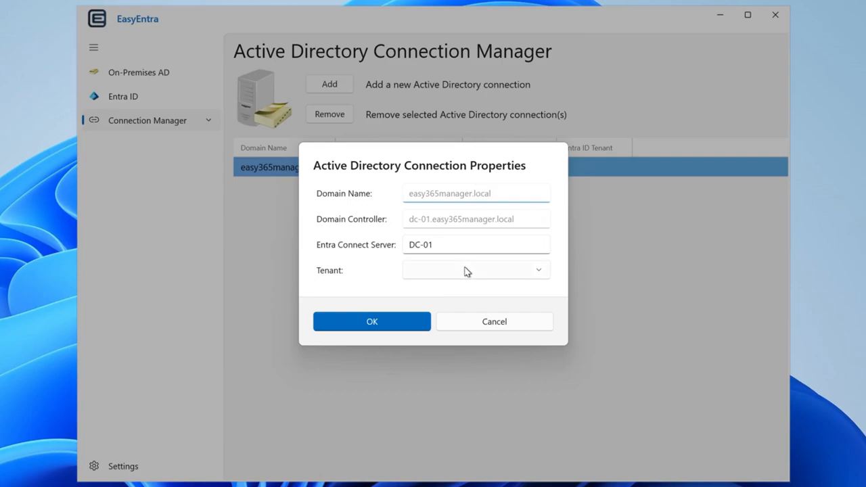
left_click_drag(444, 247, 399, 246)
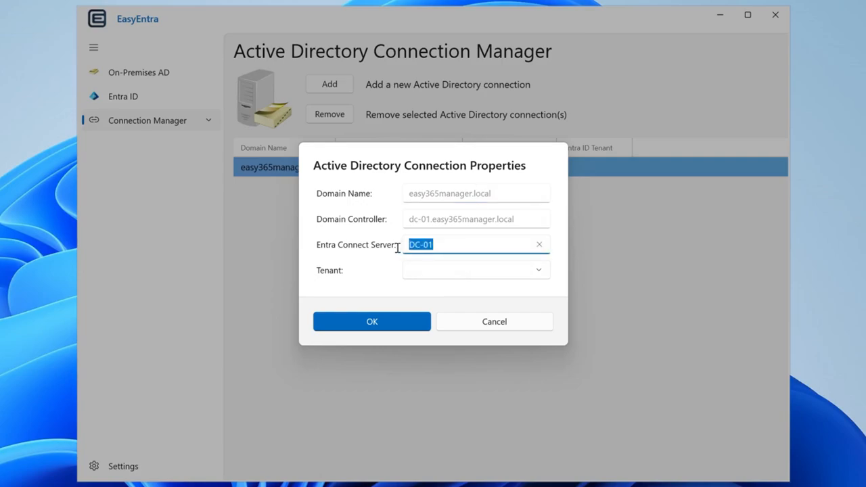
left_click(451, 321)
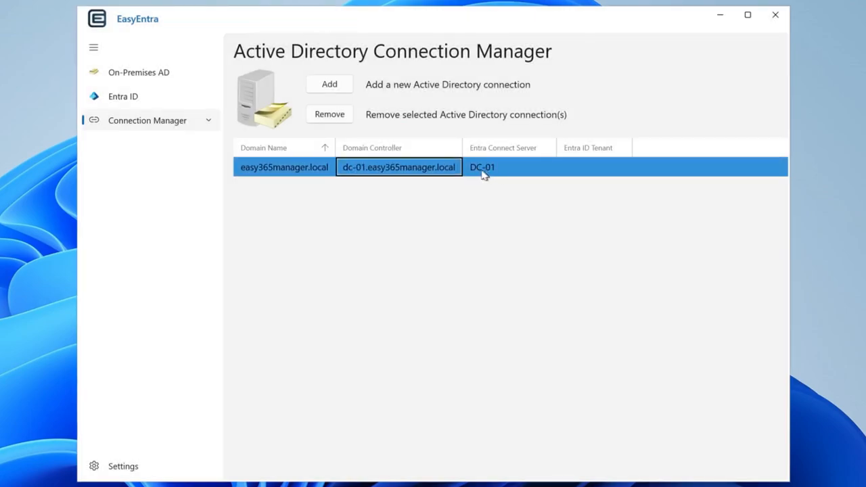
Start adding a new connection in the Entra ID Connection Manager
left_click(212, 121)
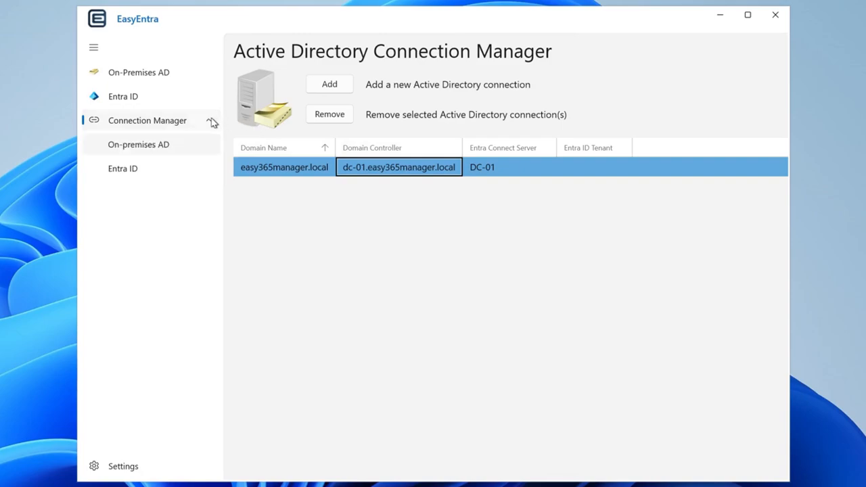
left_click(120, 170)
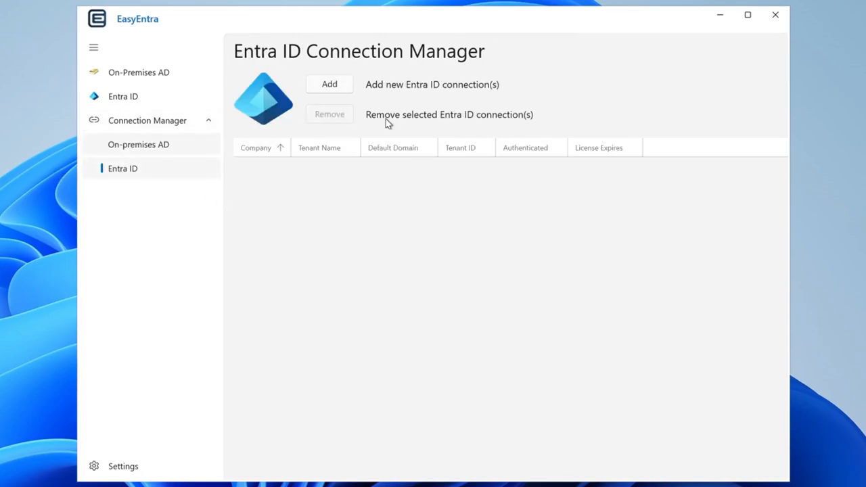
left_click(333, 86)
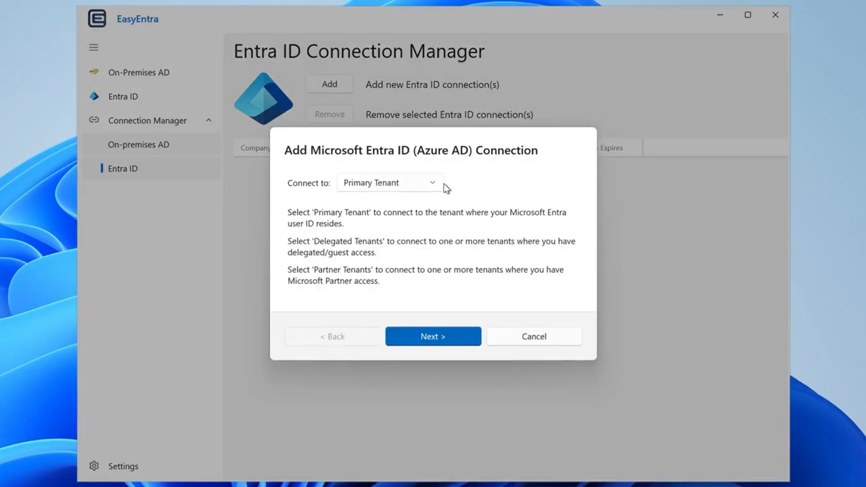
Try the Delegated Tenants and Partner Tenants connection types and return to Primary Tenant
left_click(435, 186)
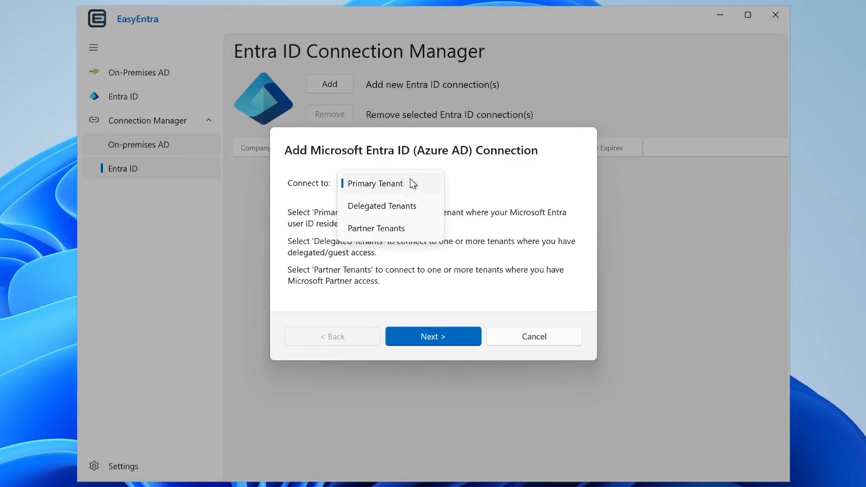
left_click(406, 206)
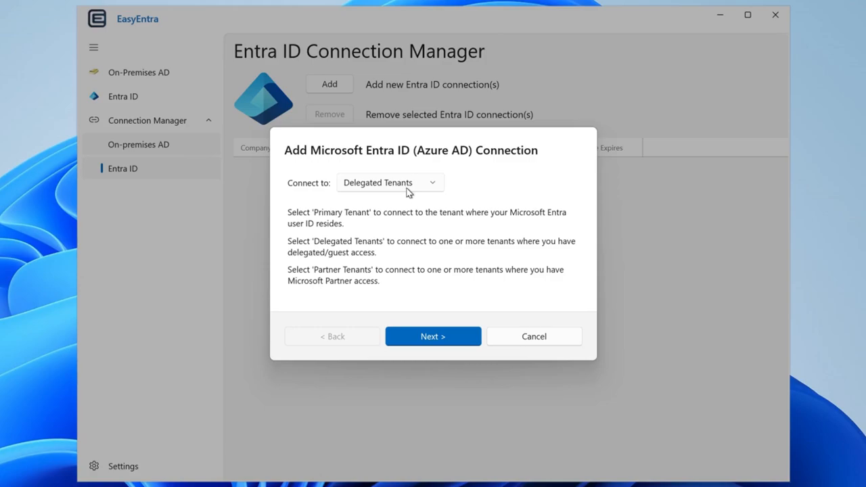
left_click(408, 193)
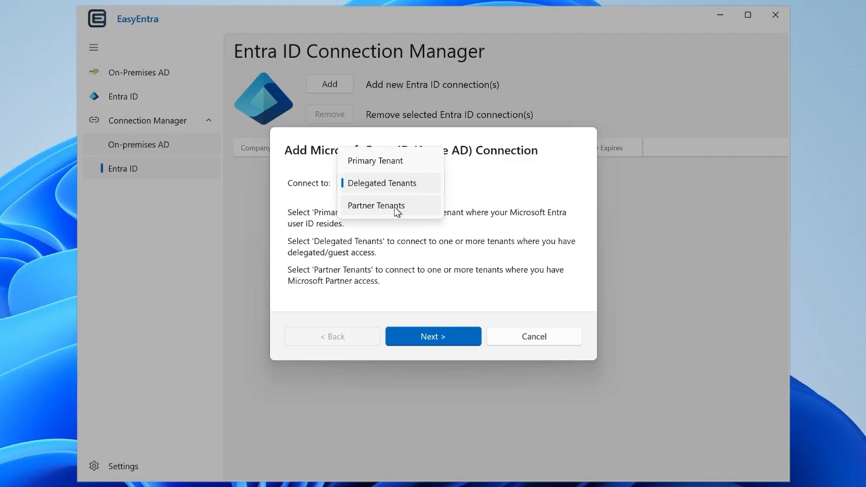
left_click(397, 208)
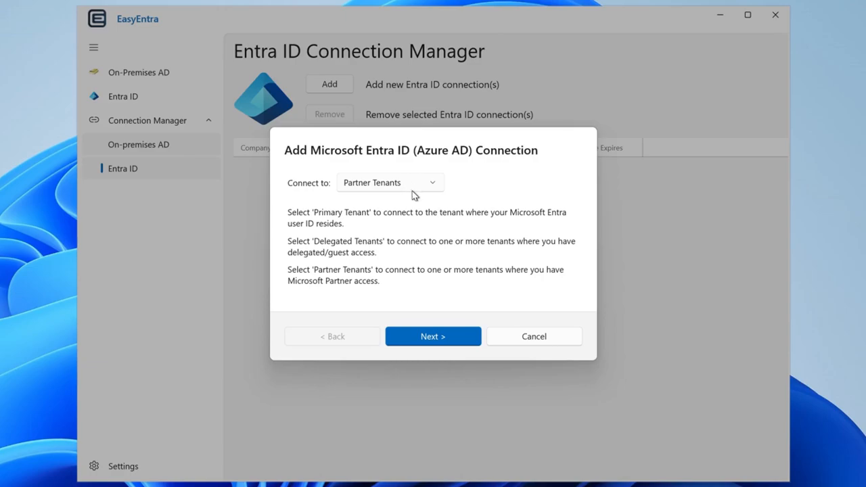
left_click(409, 188)
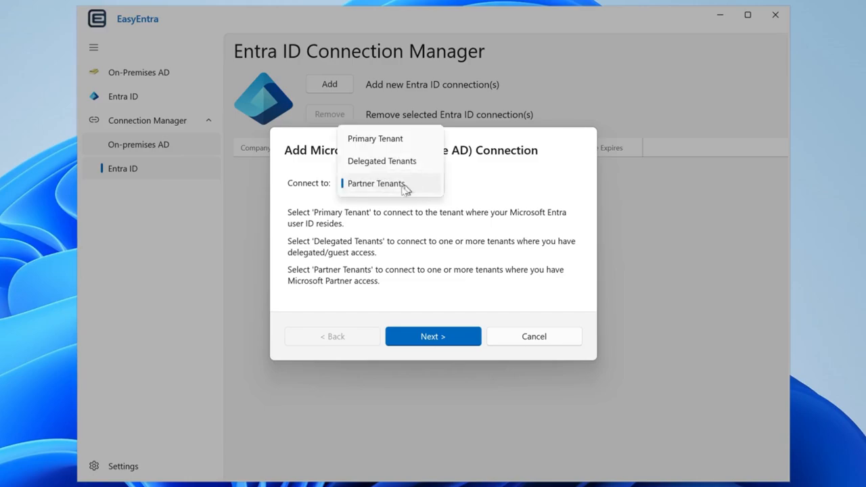
left_click(380, 140)
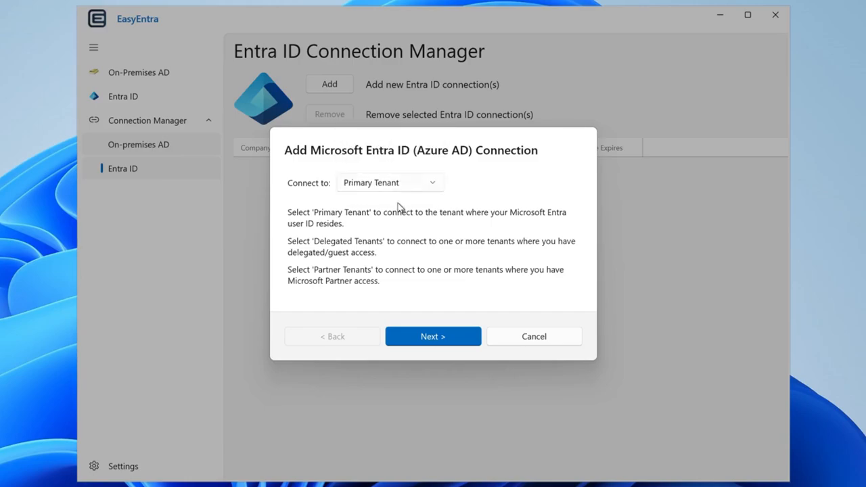
Proceed with the primary tenant and select Standard Commercial Cloud as its cloud
left_click(451, 336)
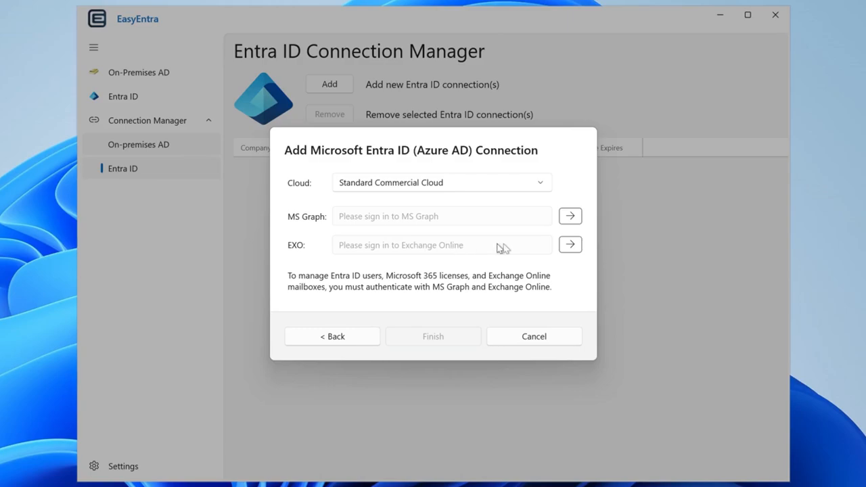
left_click(441, 185)
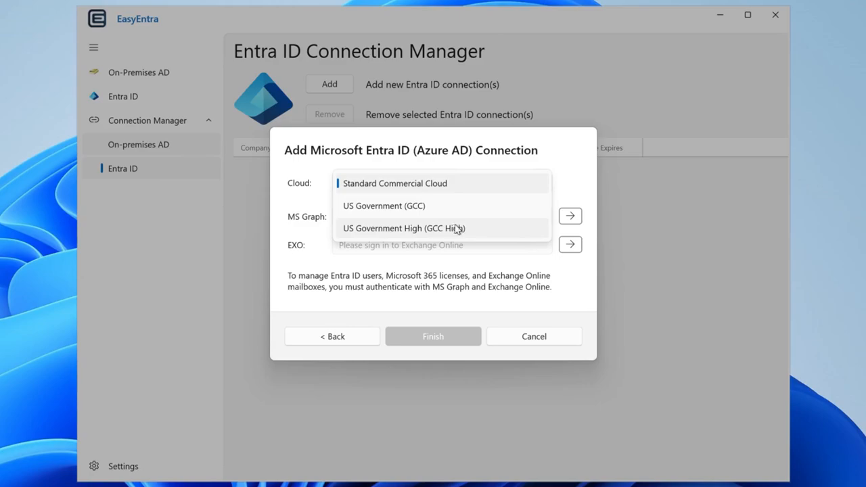
left_click(412, 183)
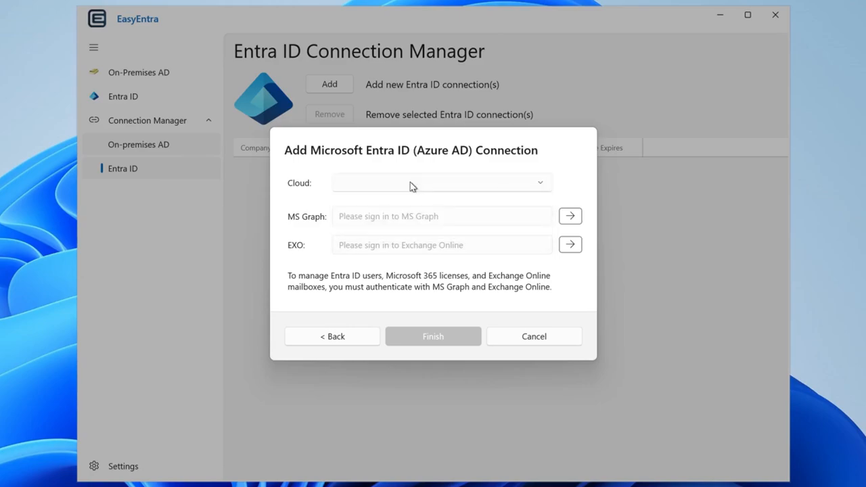
Sign in to MS Graph with the signed-in admin account and return to the connection dialog
left_click(570, 216)
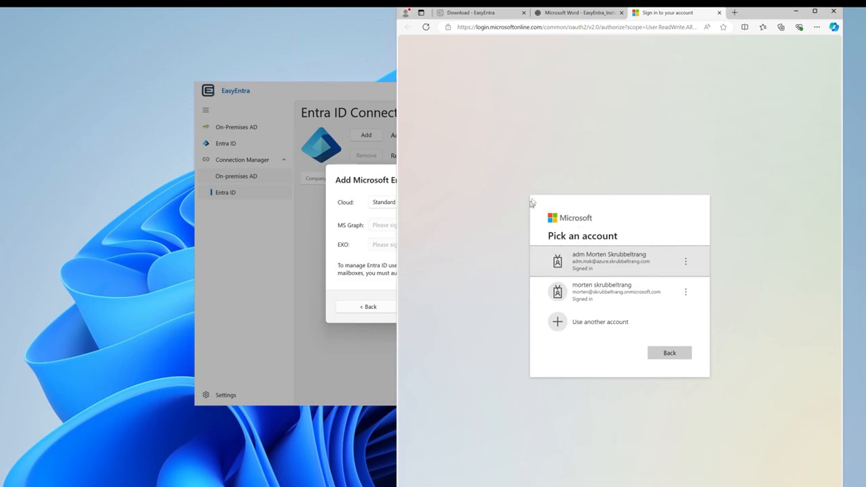
left_click(601, 251)
left_click(629, 264)
left_click(377, 178)
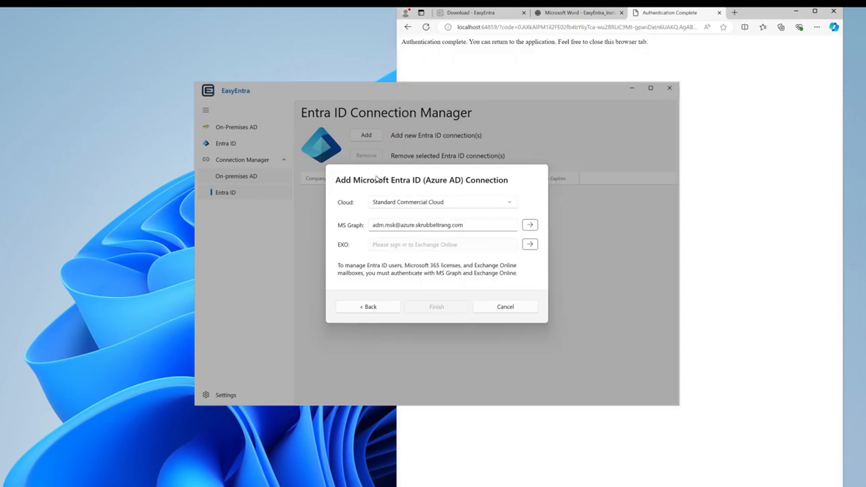
Sign in to Exchange Online with the same admin account and minimize the browser
left_click(530, 245)
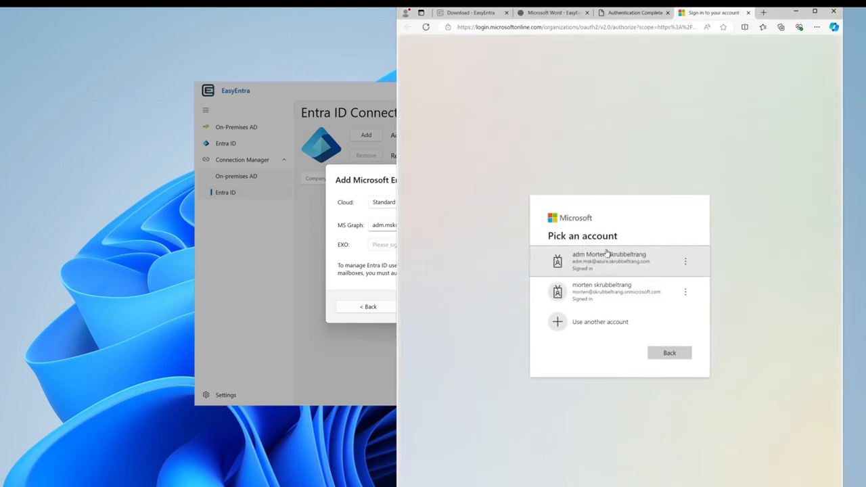
left_click(608, 260)
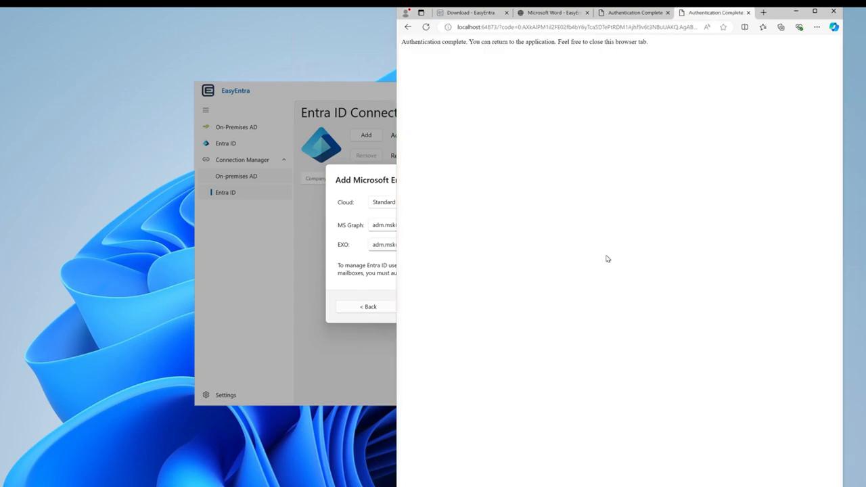
left_click(797, 13)
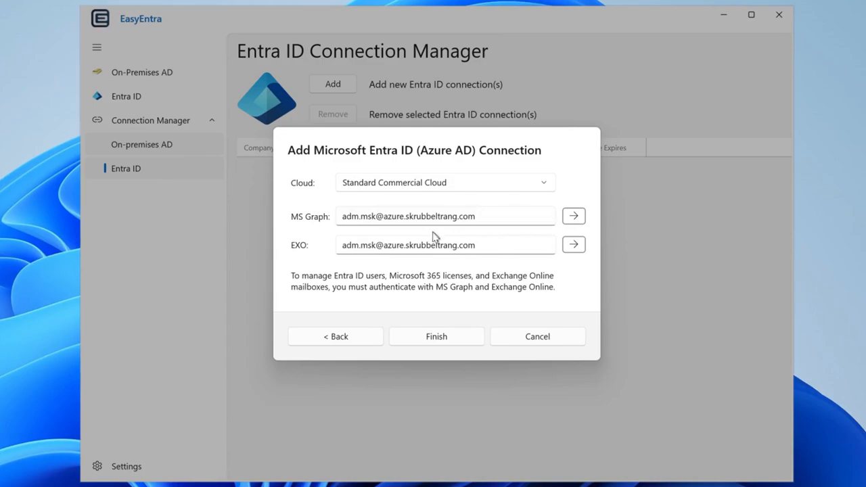
Finish adding the Entra ID connection and open the on-premises AD connection list
left_click(437, 336)
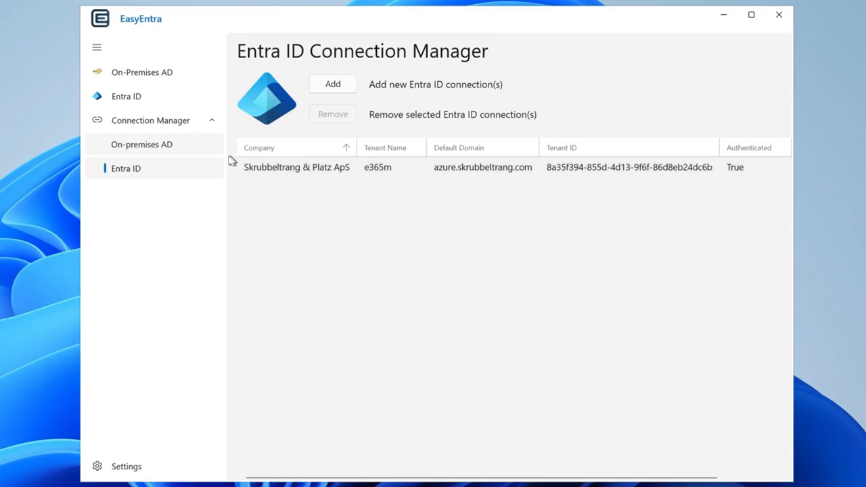
left_click(168, 148)
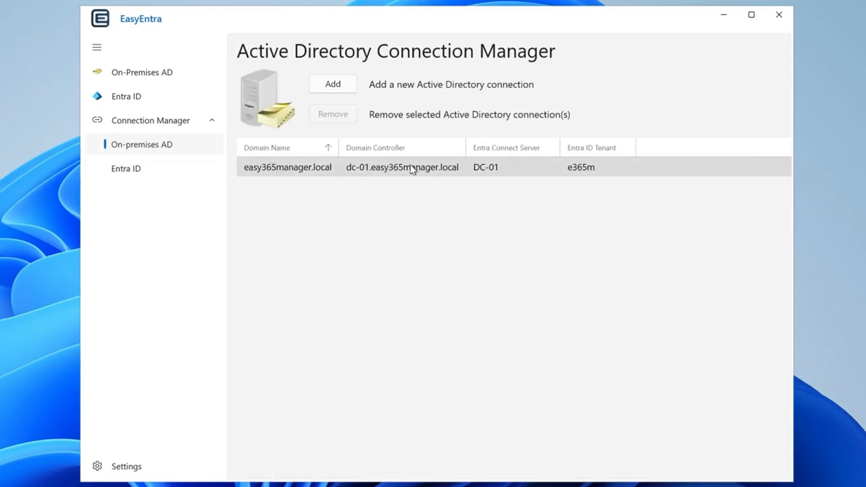
Browse the on-premises AD to E365M > Users > UnitedStates > Alabama and open the properties of the user described as Team Manager
left_click(153, 77)
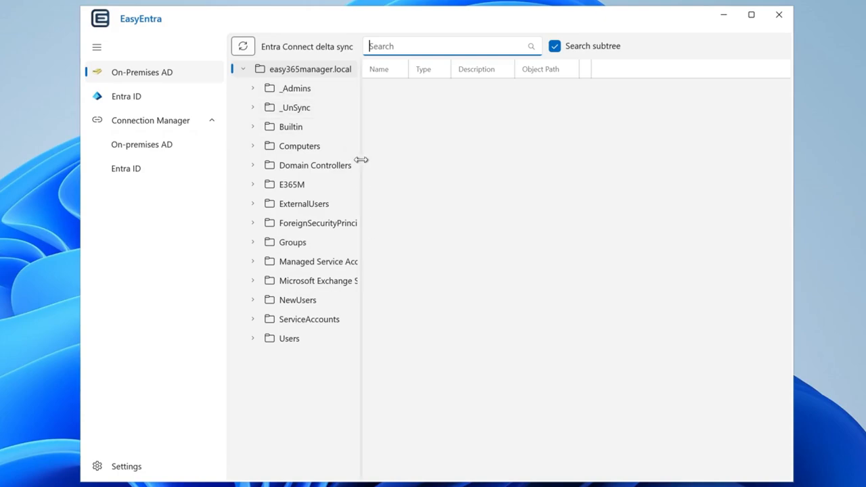
left_click_drag(361, 157, 400, 160)
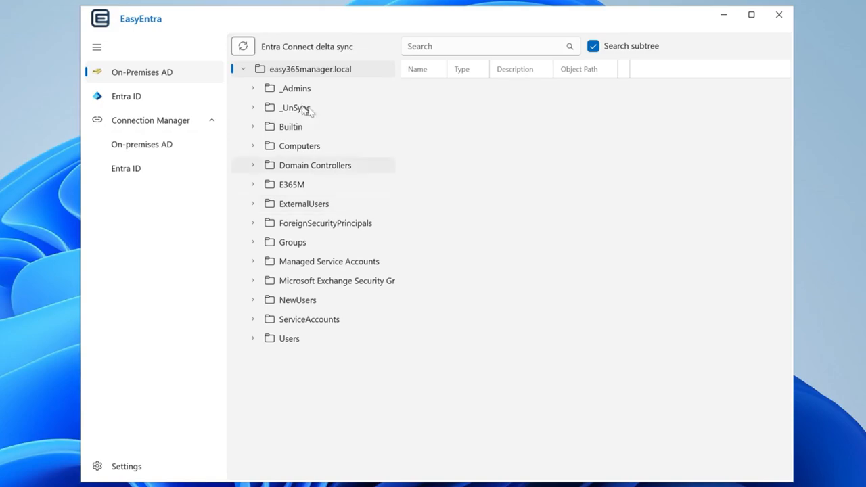
left_click(295, 185)
left_click(302, 380)
left_click(316, 451)
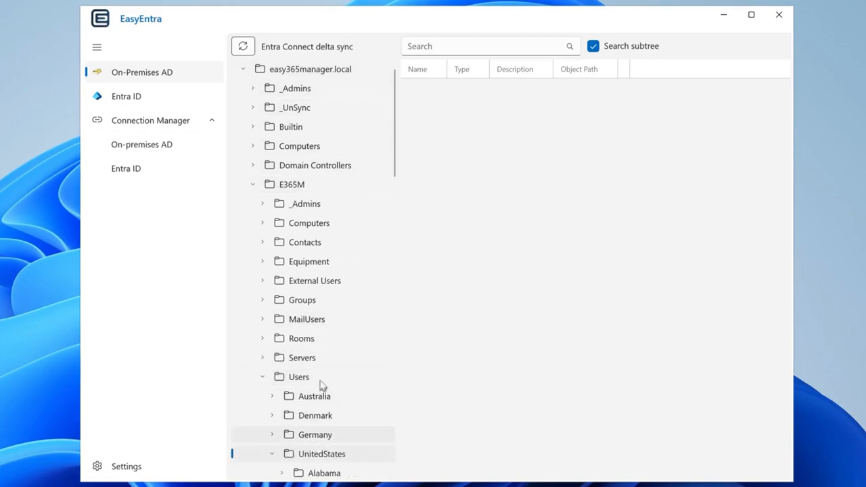
scroll(323, 392, "down", 2)
left_click(325, 348)
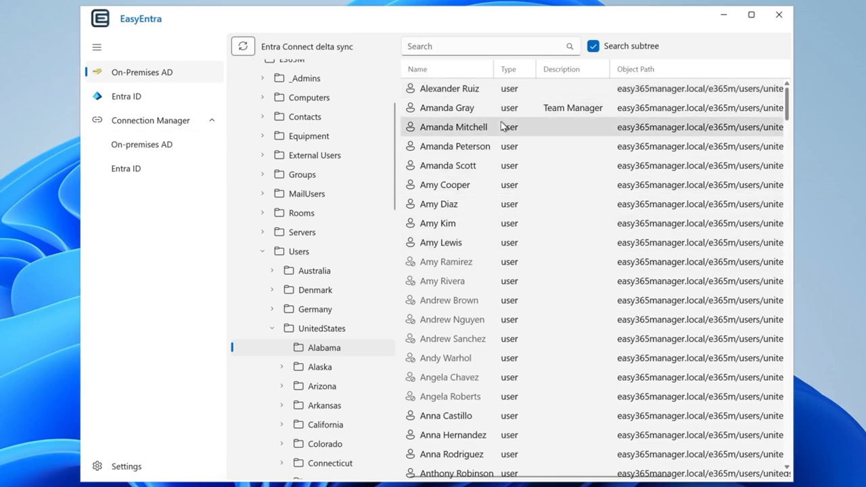
double_click(447, 112)
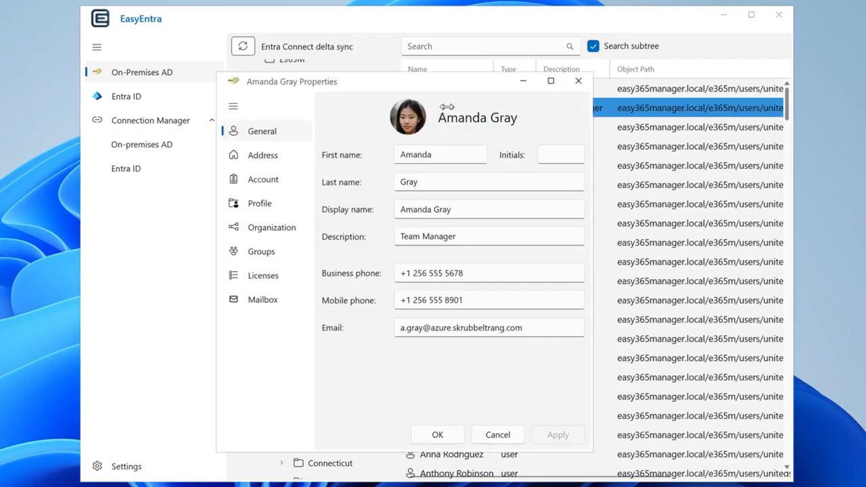
left_click_drag(448, 76, 606, 54)
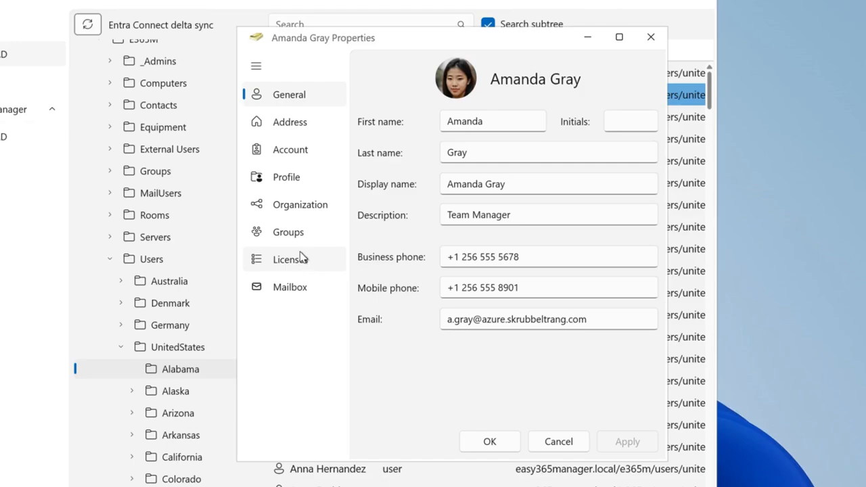
Look through all pages of the user's properties from Address to Mailbox and back to General
left_click(298, 123)
left_click(296, 148)
left_click(288, 176)
left_click(299, 204)
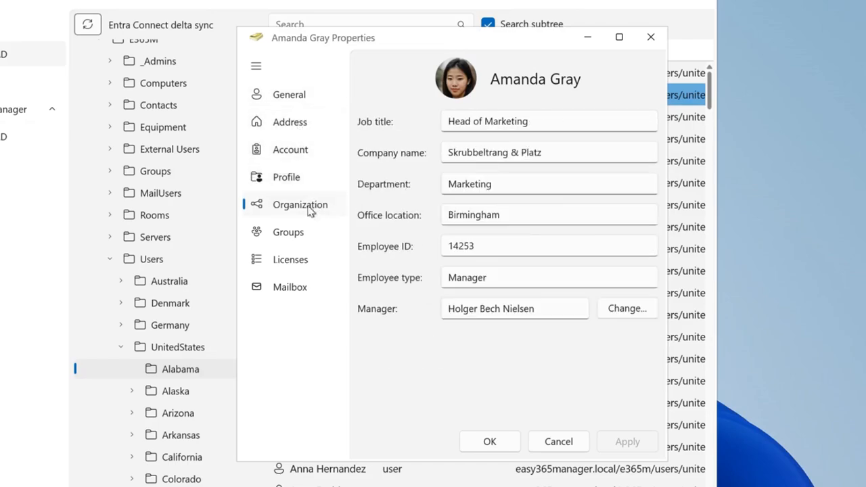
left_click(291, 235)
left_click(293, 261)
left_click(292, 287)
left_click(293, 261)
left_click(291, 231)
left_click(289, 205)
left_click(287, 176)
left_click(288, 150)
left_click(287, 122)
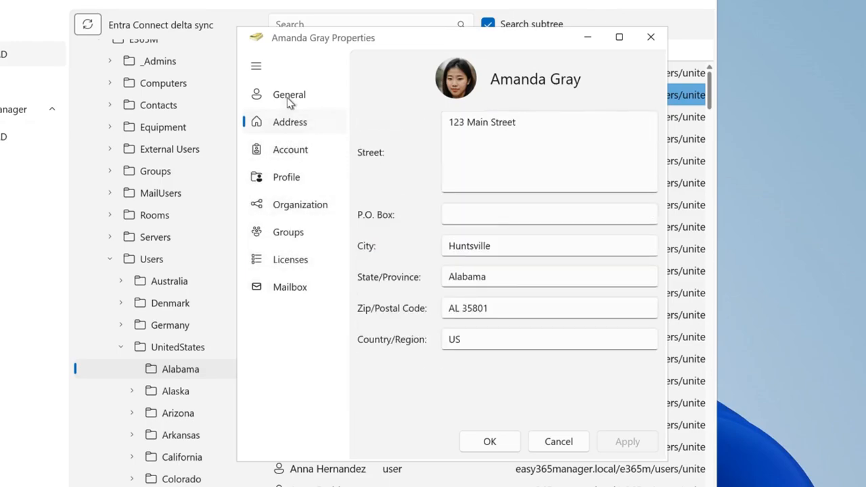
left_click(288, 95)
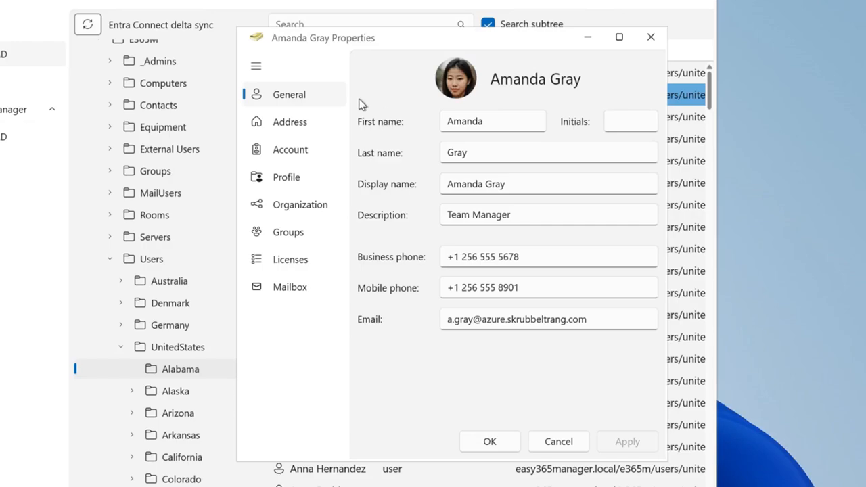
Examine the user's address, account, profile and organization details, and both the Active Directory and Entra ID group memberships
left_click_drag(349, 35, 325, 30)
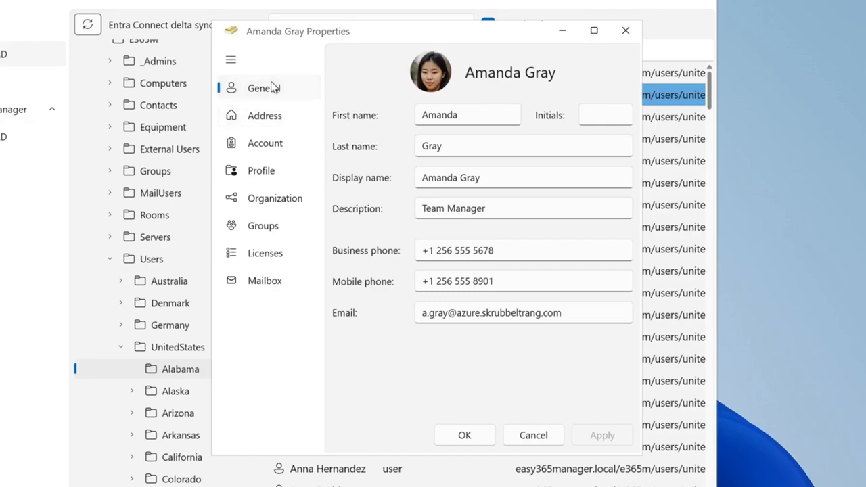
left_click(257, 117)
left_click(251, 145)
left_click(271, 171)
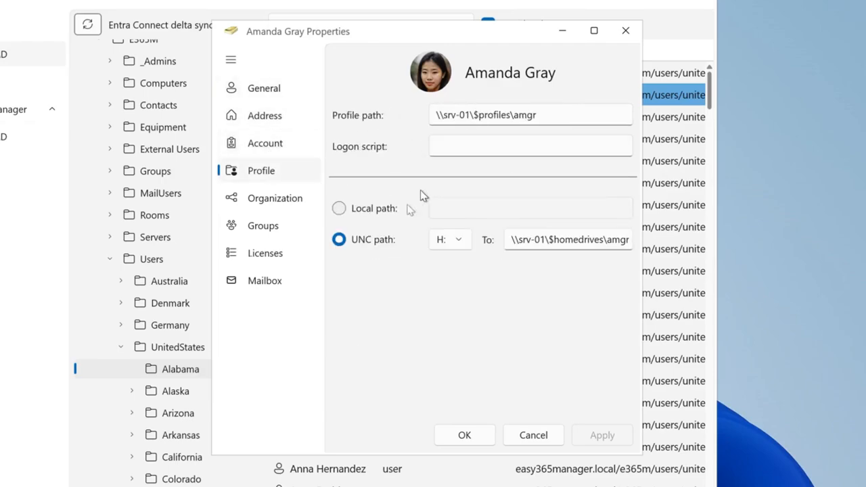
left_click(272, 201)
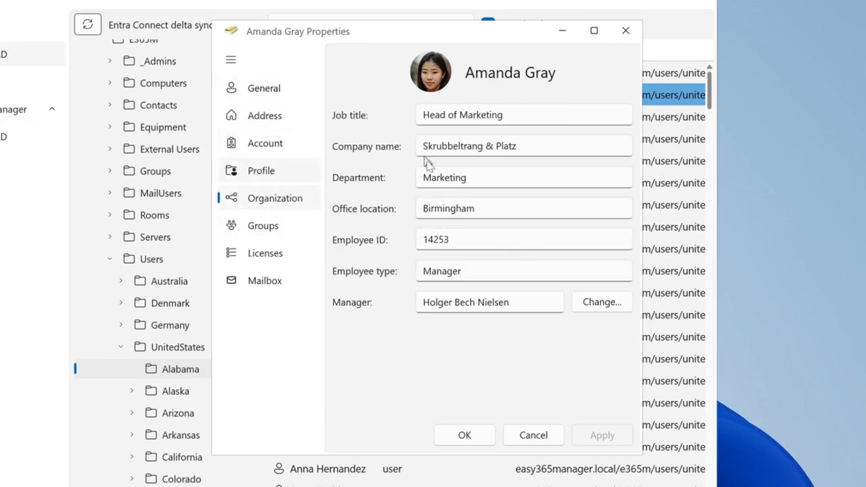
left_click(274, 229)
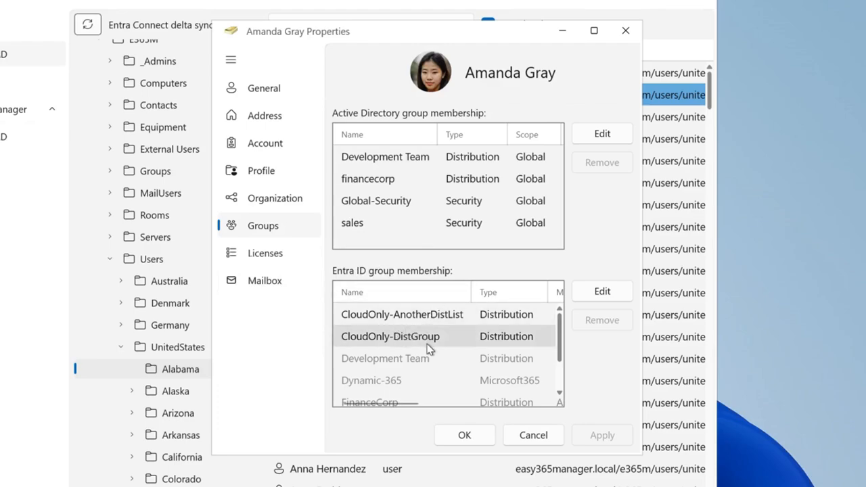
left_click_drag(457, 41, 577, 37)
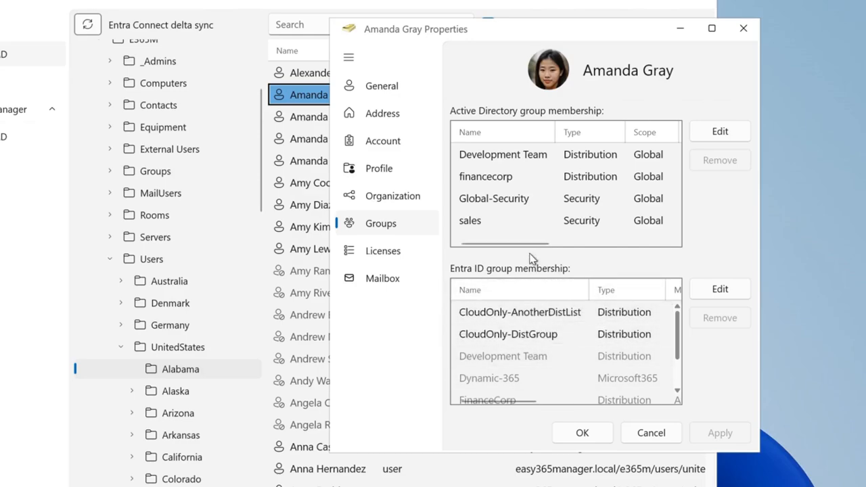
left_click_drag(530, 28, 645, 13)
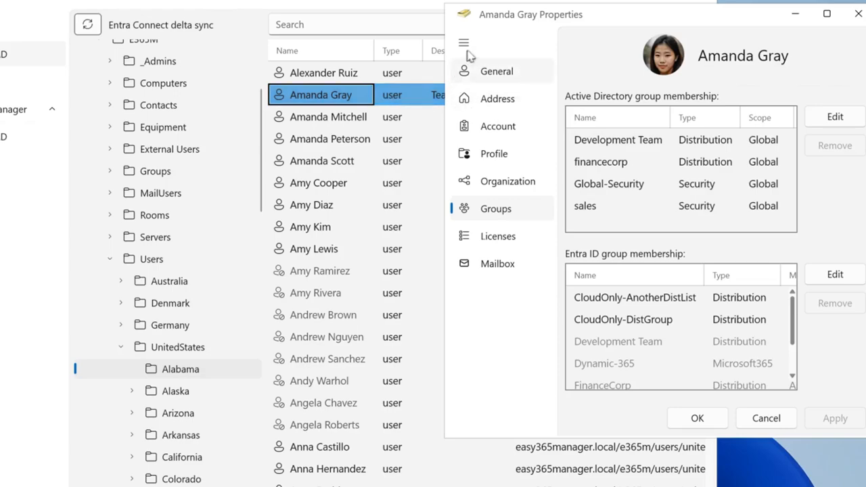
left_click_drag(572, 20, 520, 48)
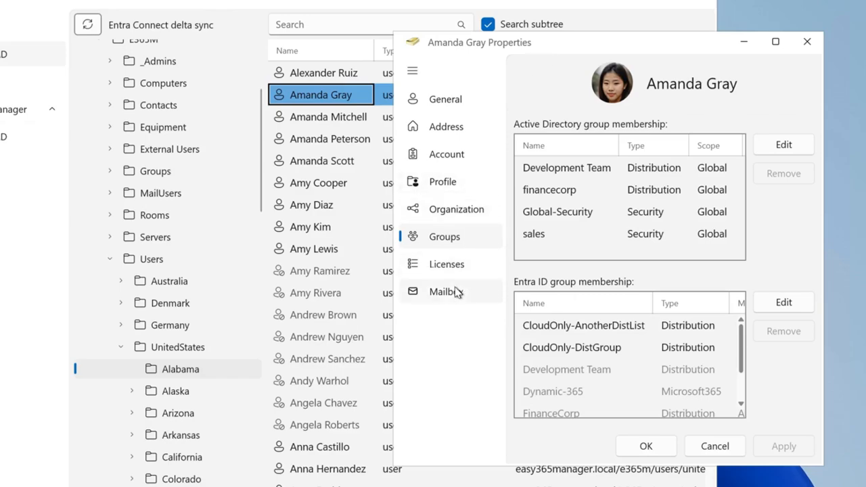
left_click_drag(550, 54, 522, 68)
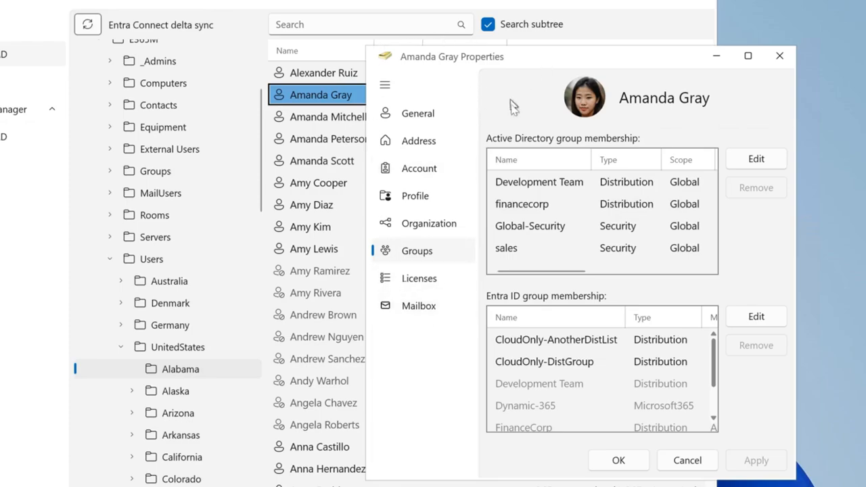
Open the email addresses of the user's mailbox and expand the initial in the email alias to the full first name
left_click(415, 311)
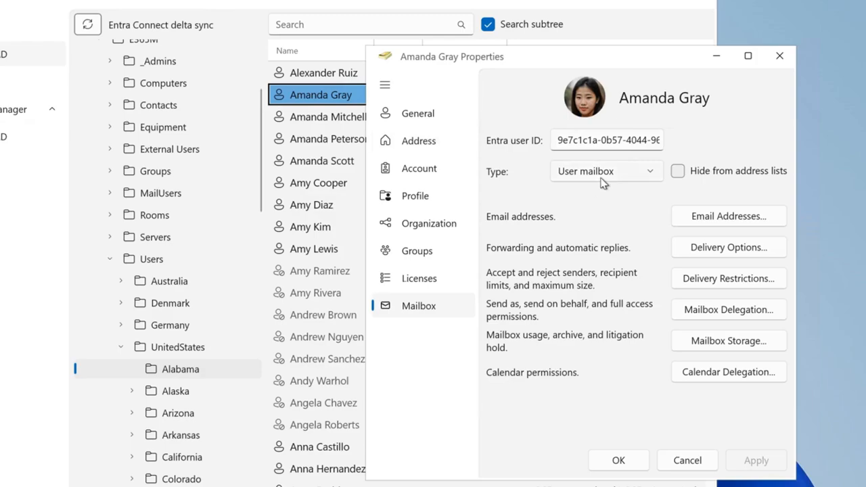
left_click_drag(796, 121, 865, 120)
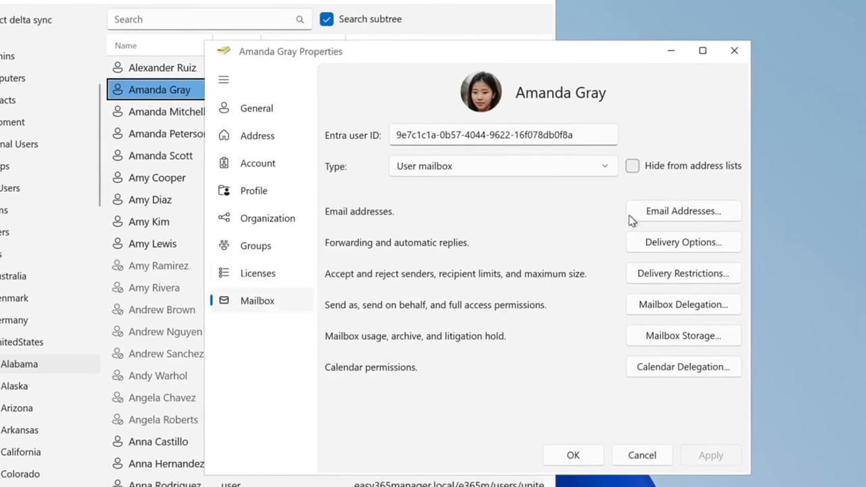
left_click(660, 210)
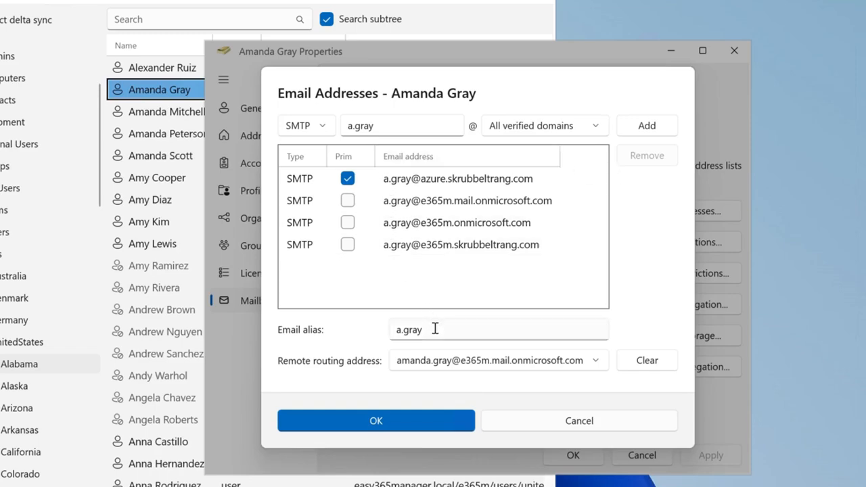
double_click(409, 329)
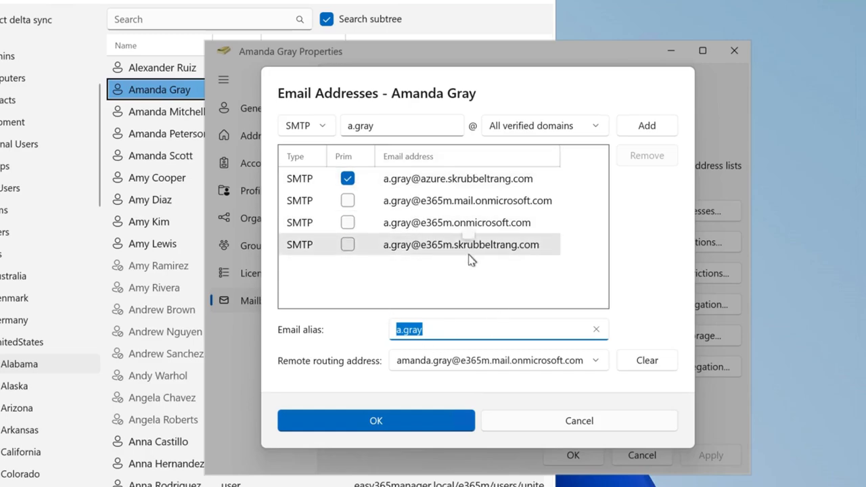
left_click(399, 330)
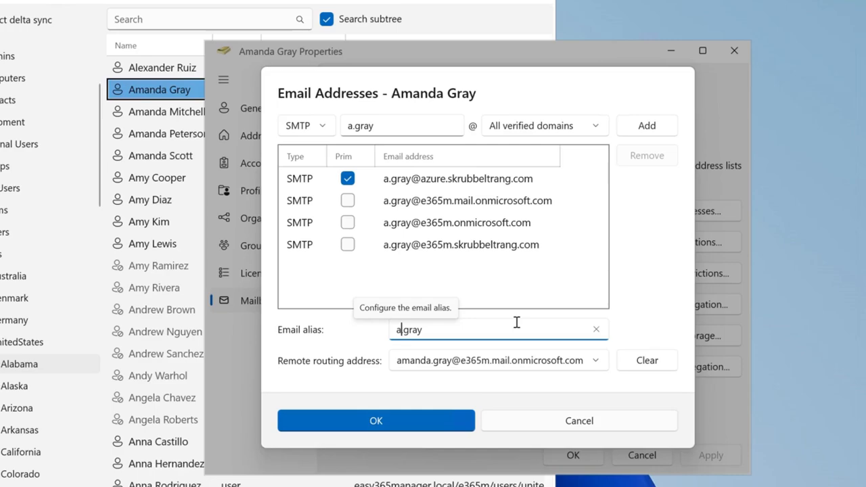
type("manda")
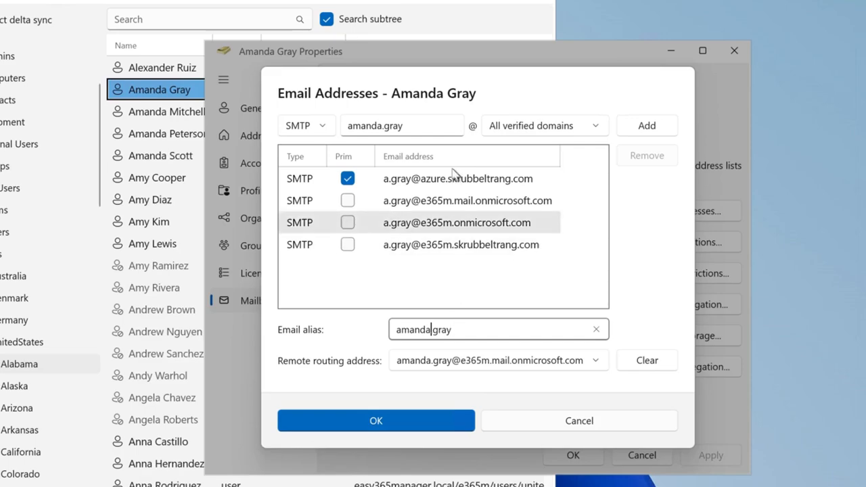
Remove all existing SMTP addresses and add new ones based on the new alias for all verified domains
left_click(539, 130)
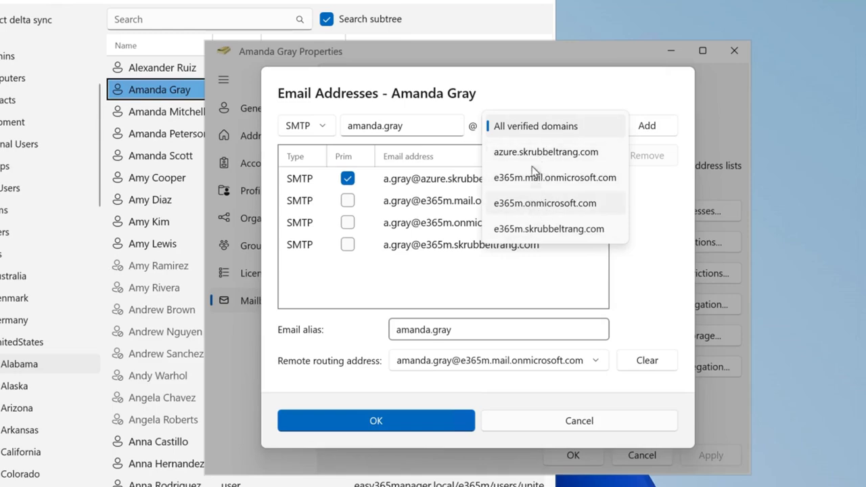
left_click(539, 130)
left_click(493, 218)
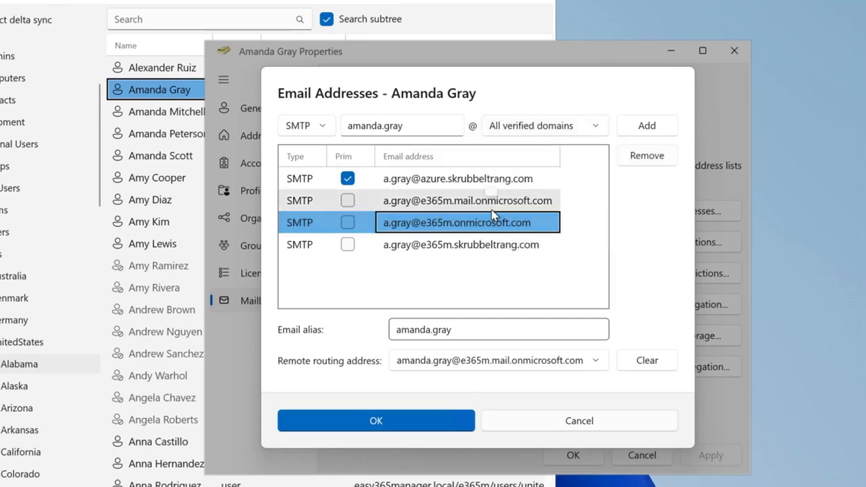
key("ctrl+a")
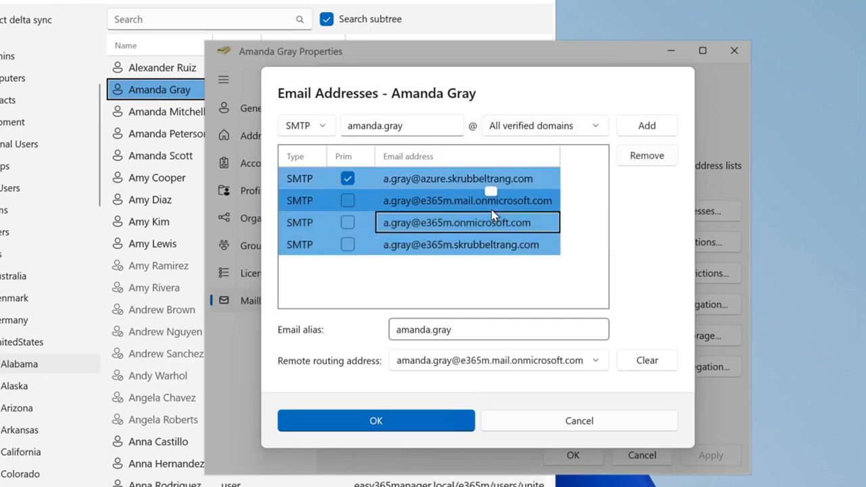
left_click(643, 161)
left_click(642, 129)
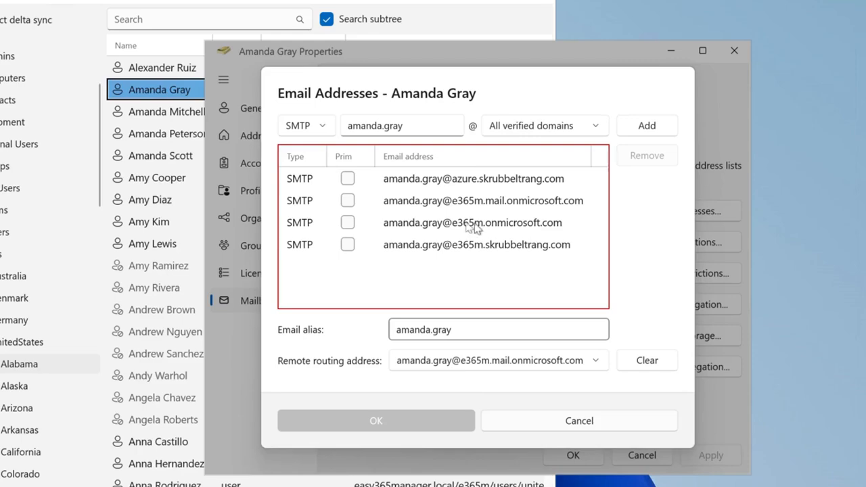
Make the azure.skrubbeltrang.com address primary, accept the email addresses and apply the changes to the user
mouse_move(457, 216)
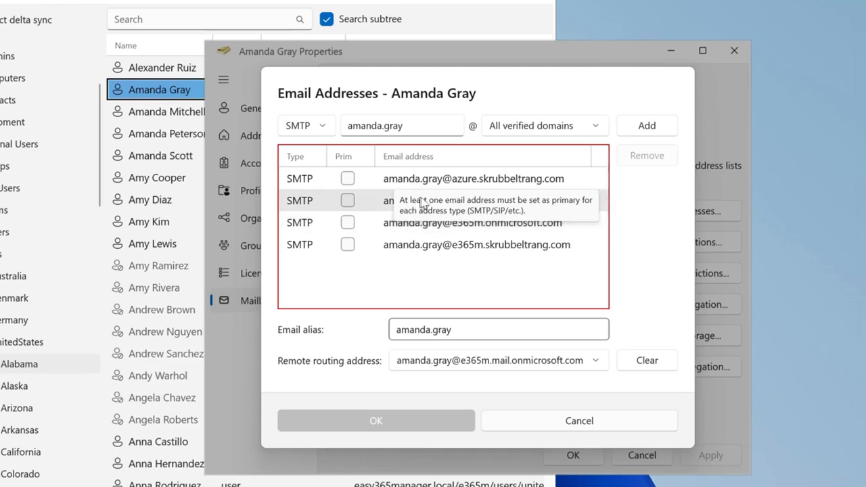
left_click(347, 178)
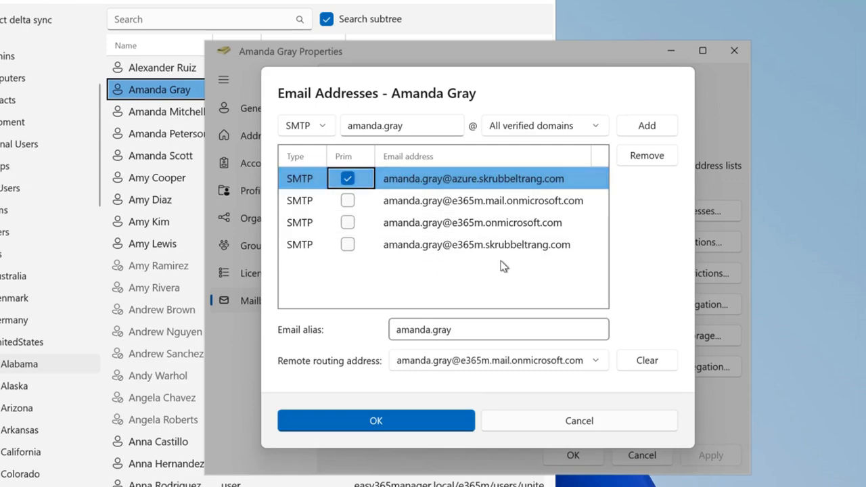
left_click(408, 419)
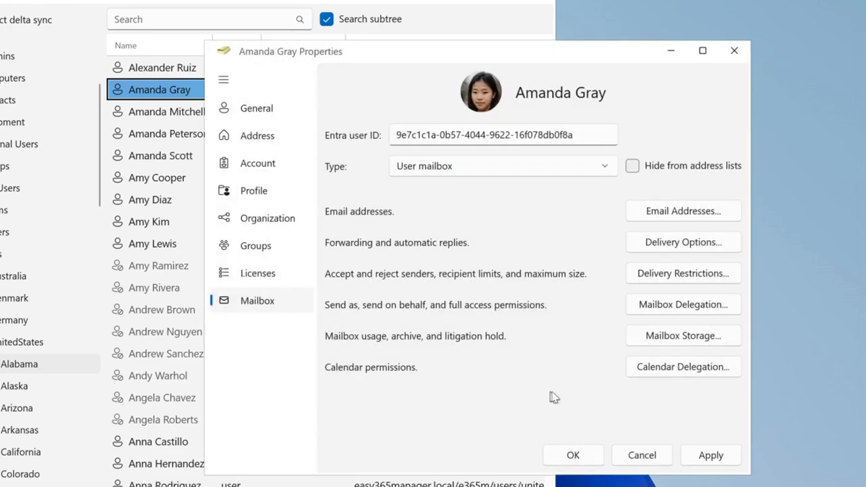
left_click(715, 455)
Open the calendar delegation of the user's mailbox and add two more people as delegates
left_click_drag(534, 61, 524, 52)
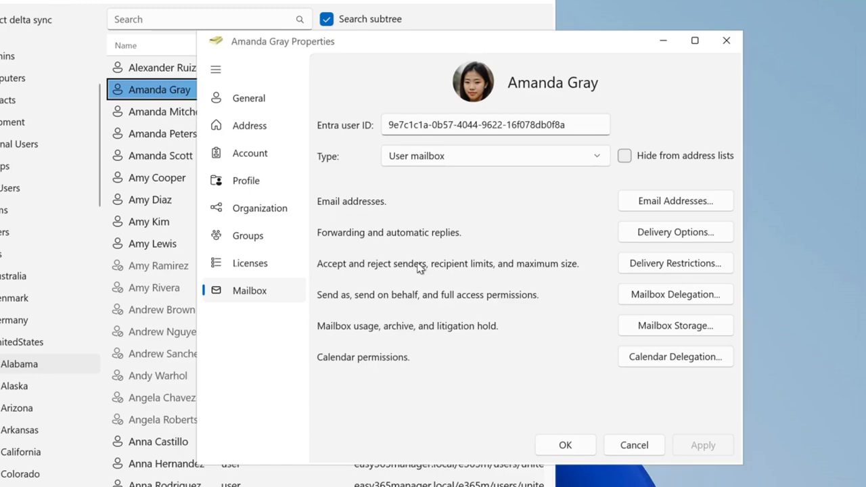
left_click_drag(440, 45, 398, 32)
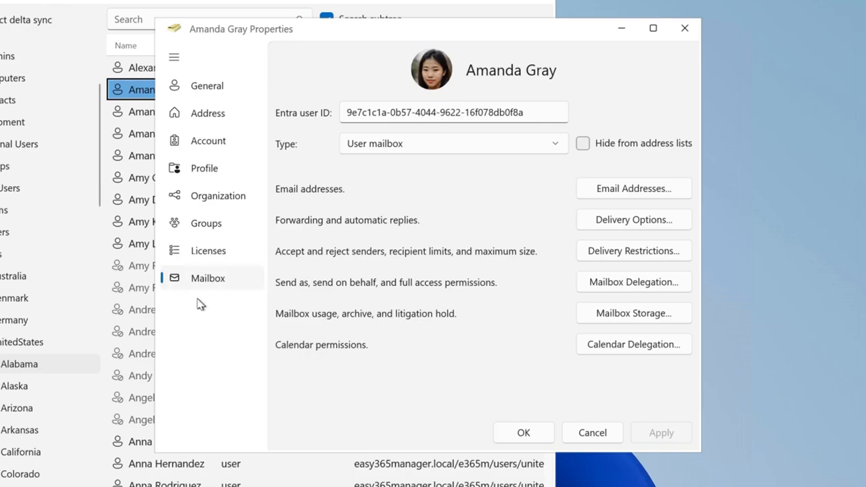
left_click(637, 352)
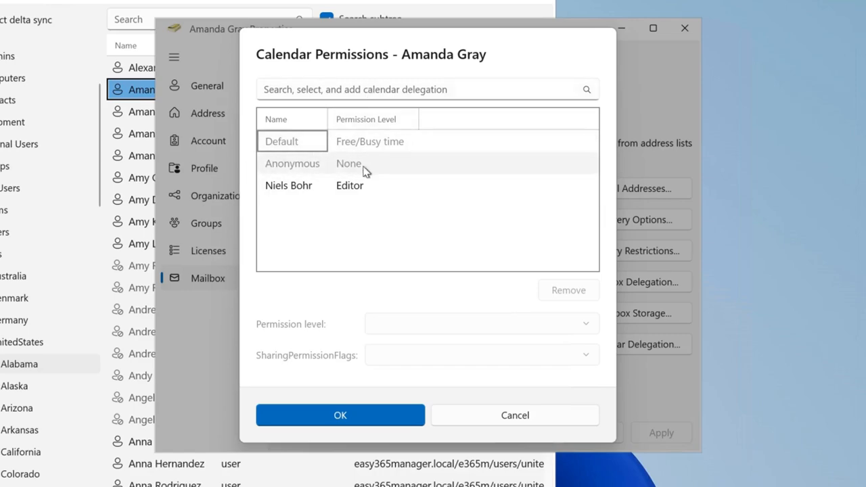
left_click(281, 181)
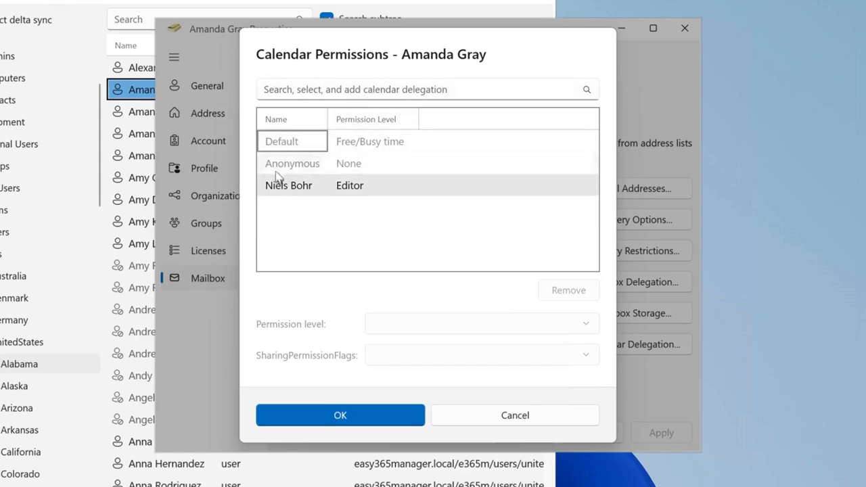
left_click(322, 97)
type("len")
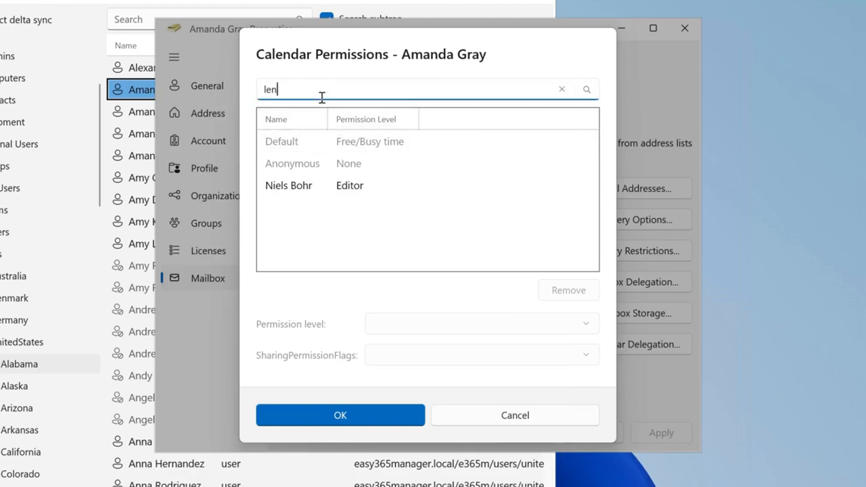
key("Down")
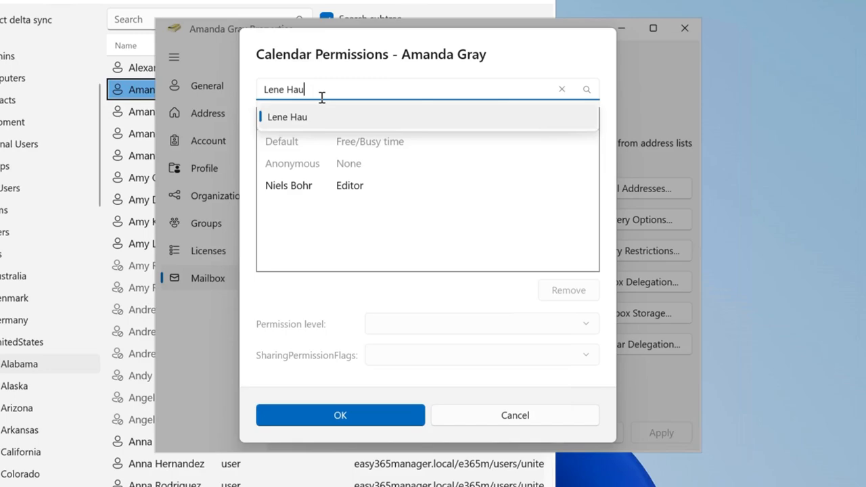
key("Return")
type("orsted")
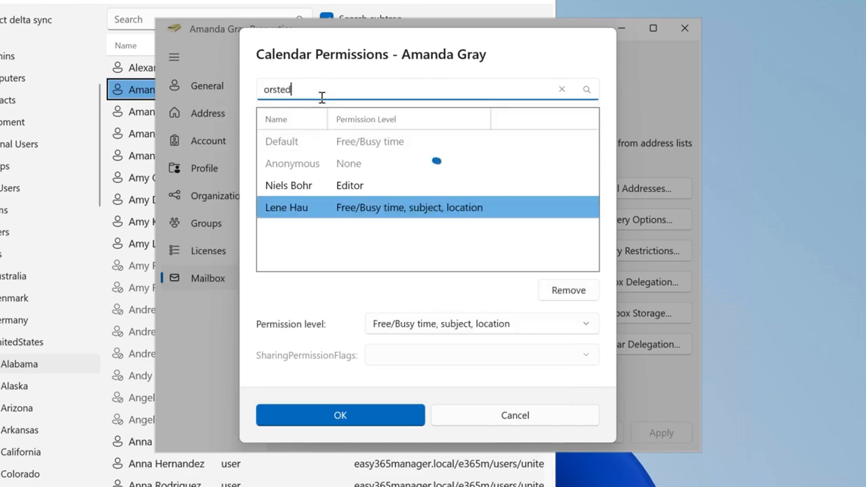
key("Down")
key("Return")
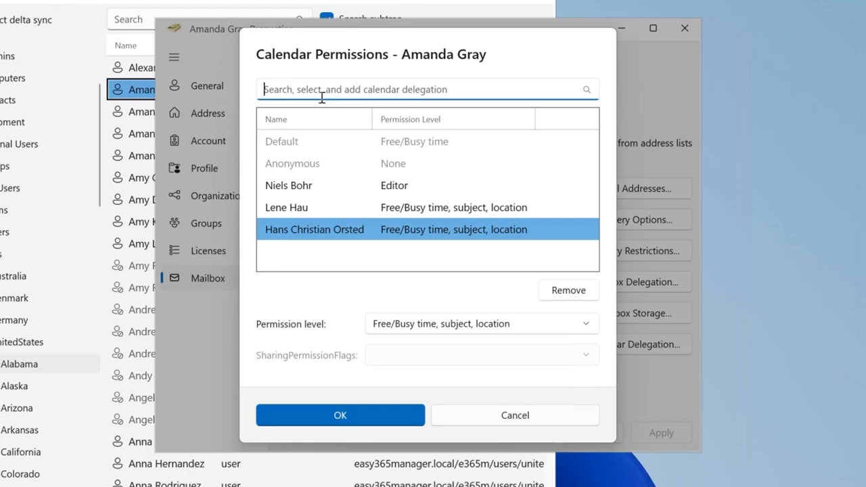
Try giving both added delegates the Editor permission level with the Delegate, CanViewPrivateItems sharing flags, and discard the calendar permission changes
left_click(401, 213, "ctrl")
left_click(445, 326)
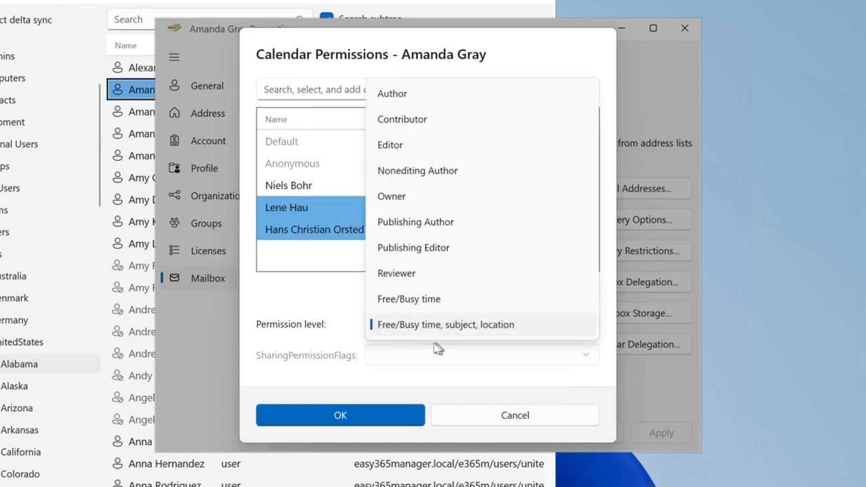
left_click(406, 201)
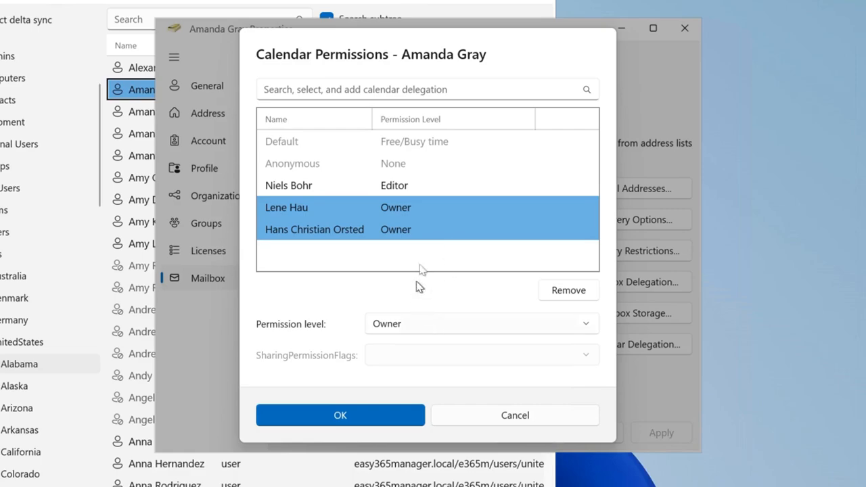
left_click(418, 327)
left_click(401, 274)
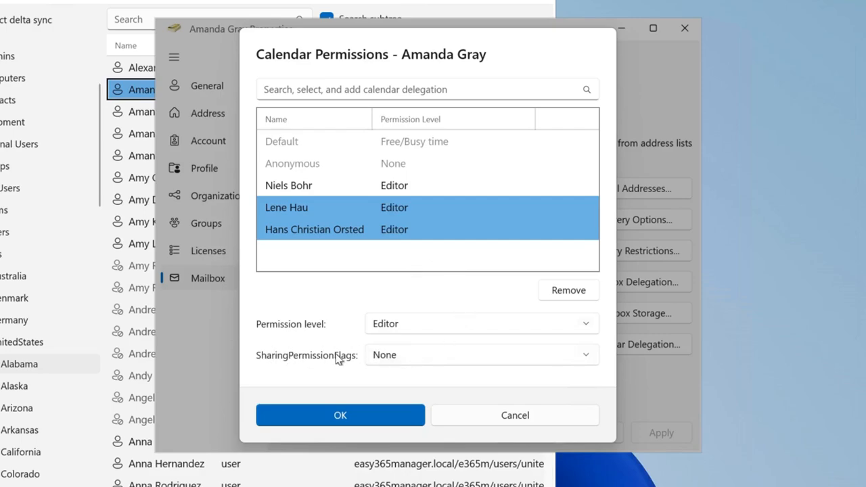
left_click(384, 358)
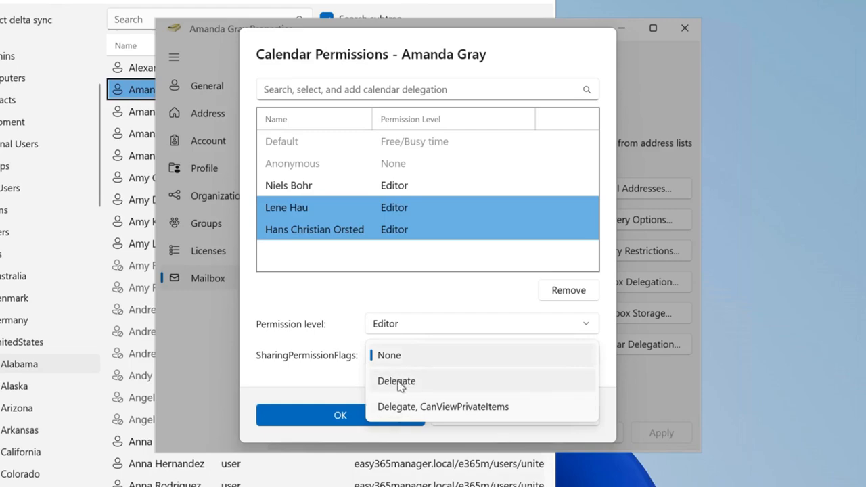
left_click(404, 408)
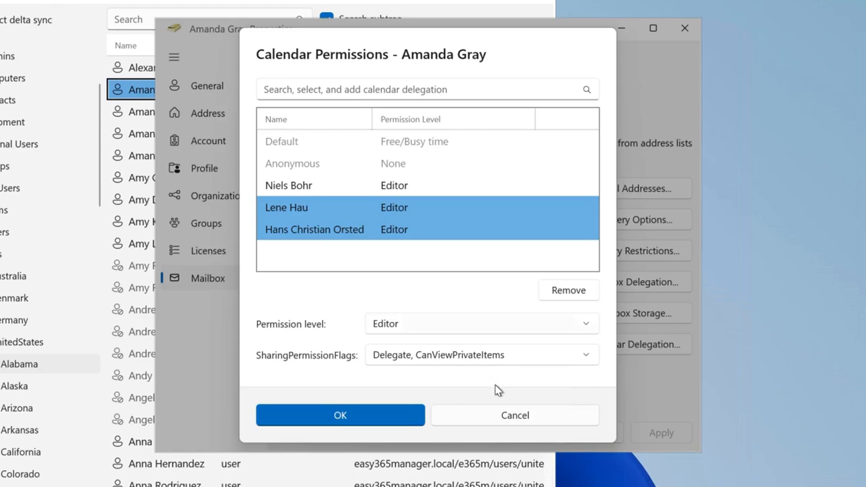
left_click(499, 423)
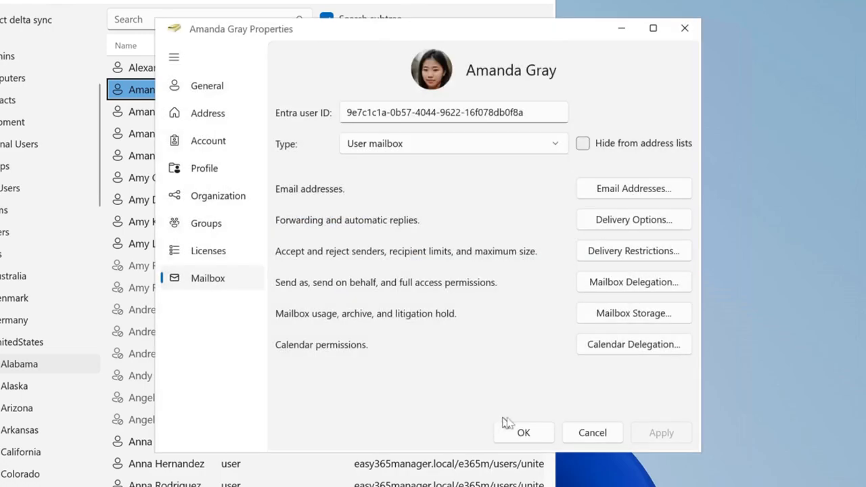
left_click(586, 429)
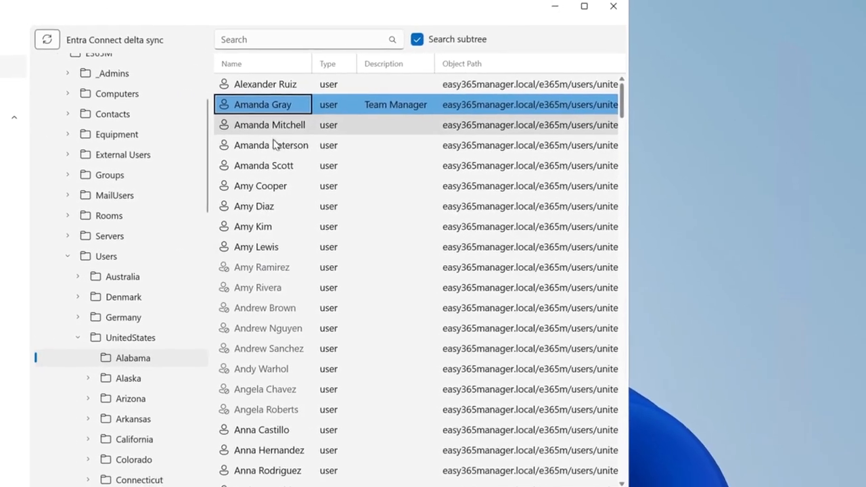
Select the four users in the Alabama folder who share the same first name and open the calendar delegation in their combined properties
left_click(287, 168, "shift")
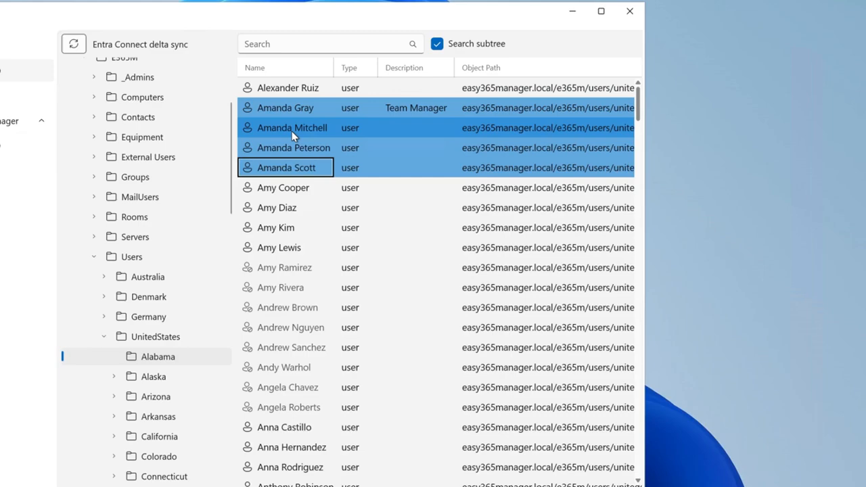
right_click(291, 131)
left_click(309, 147)
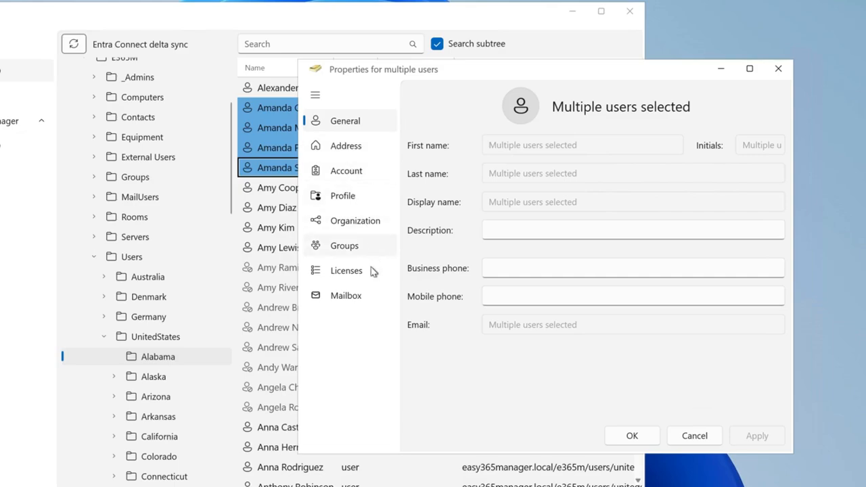
left_click(353, 298)
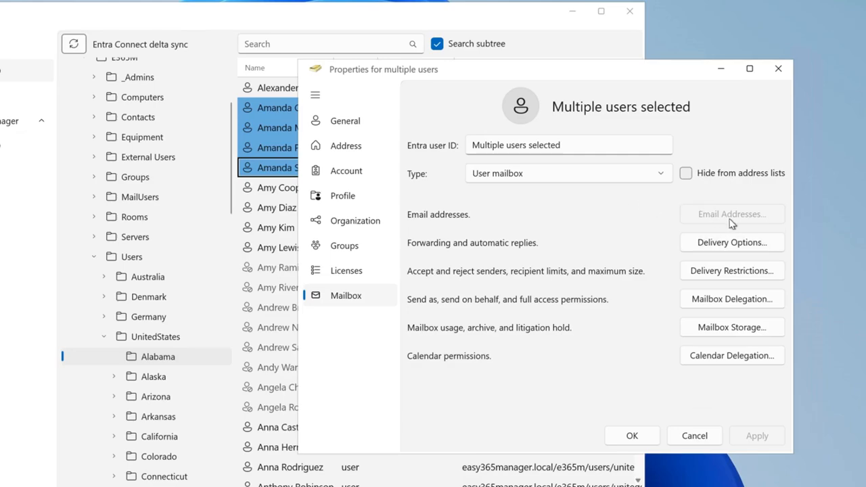
left_click(712, 356)
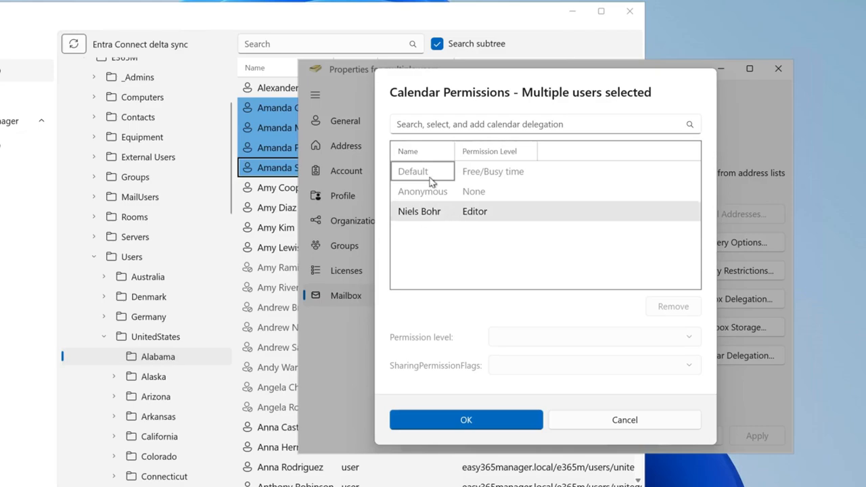
Add the team manager and one further person as calendar delegates for all selected users and accept the permissions
left_click(428, 126)
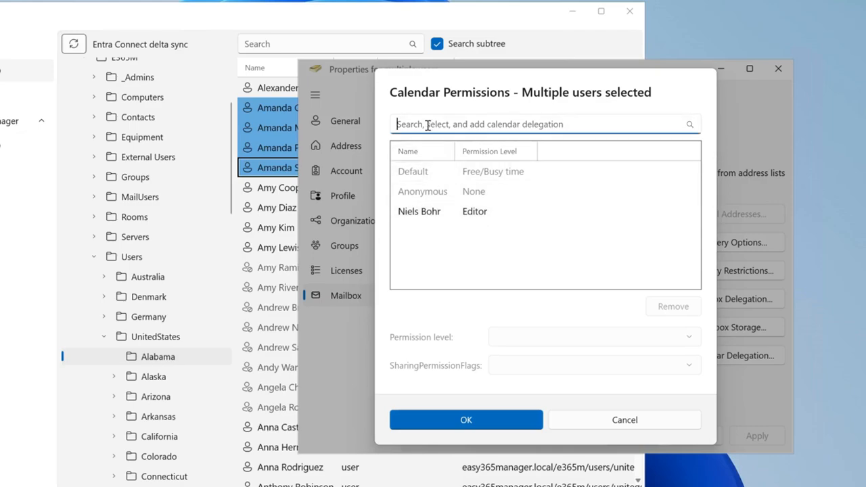
type("amanda")
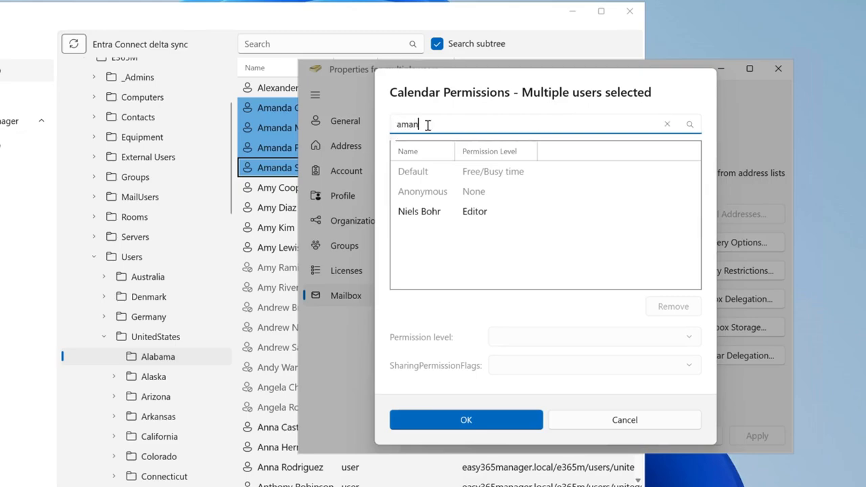
key("Return")
type("lene")
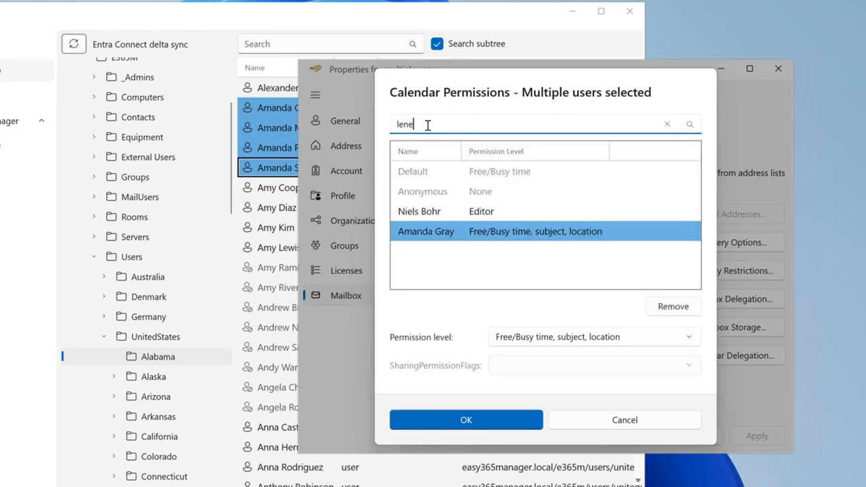
key("Down")
key("Return")
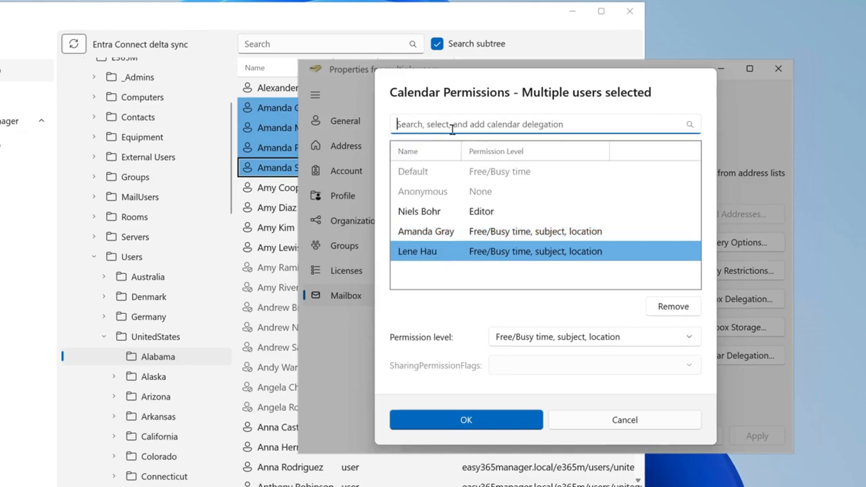
left_click(494, 414)
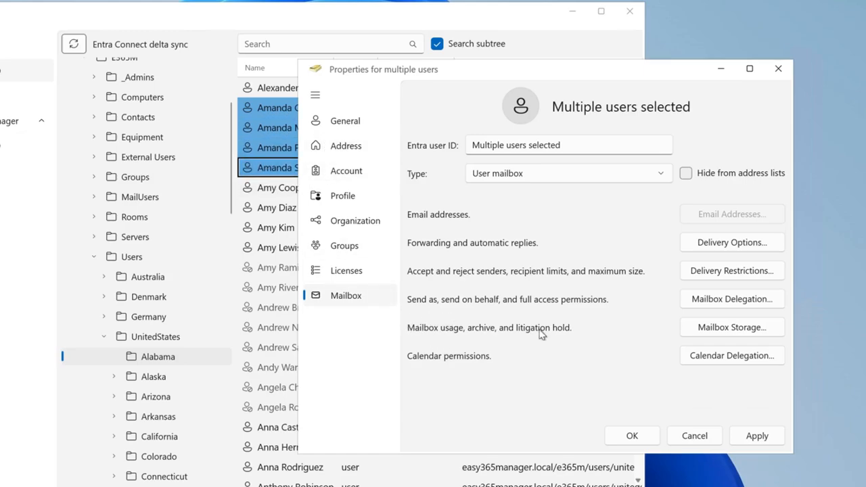
Examine the mailbox delegation, mailbox storage, delivery restrictions and delivery options of the selected users without changing them
left_click(749, 305)
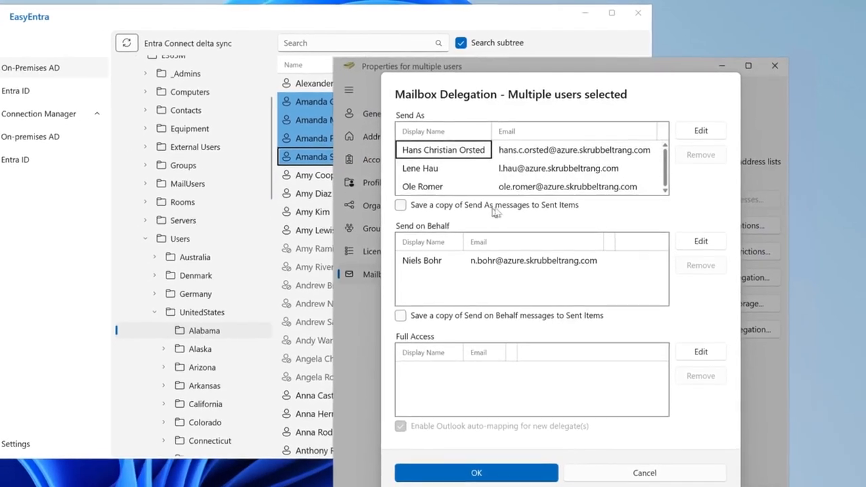
left_click(627, 453)
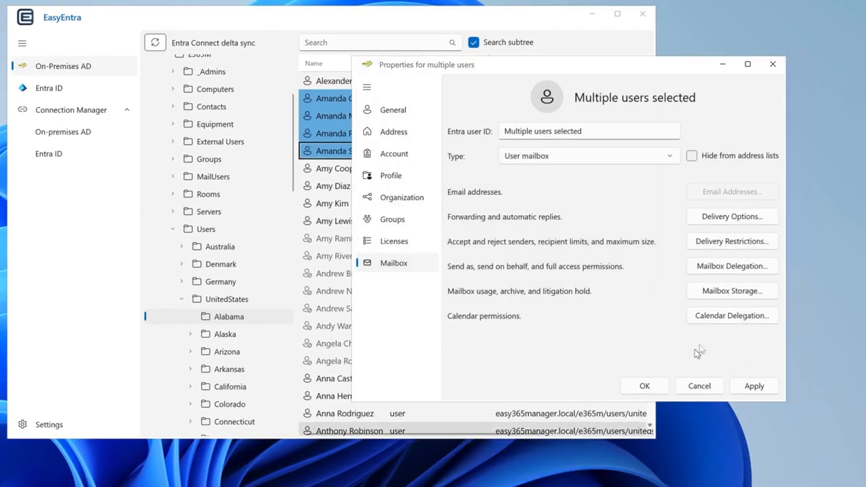
left_click(744, 297)
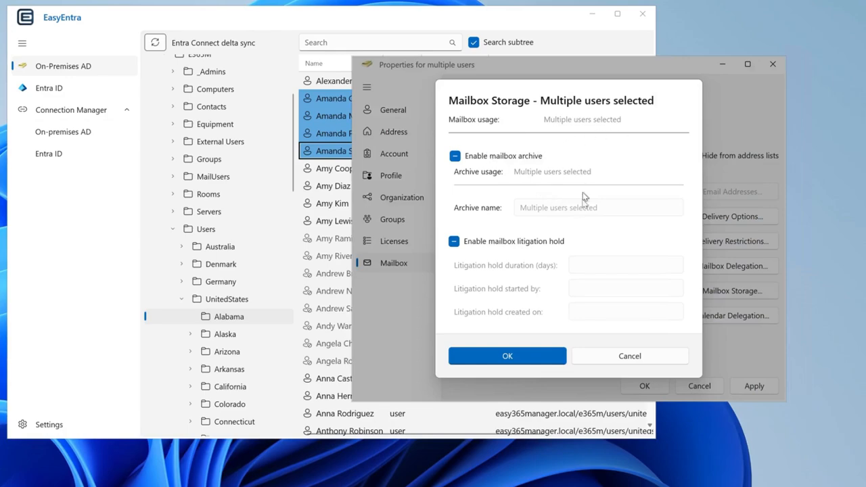
key("Escape")
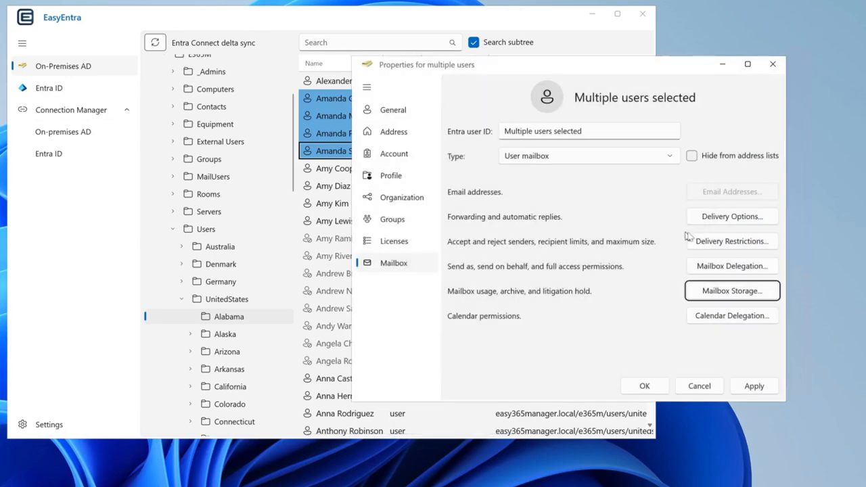
left_click(735, 242)
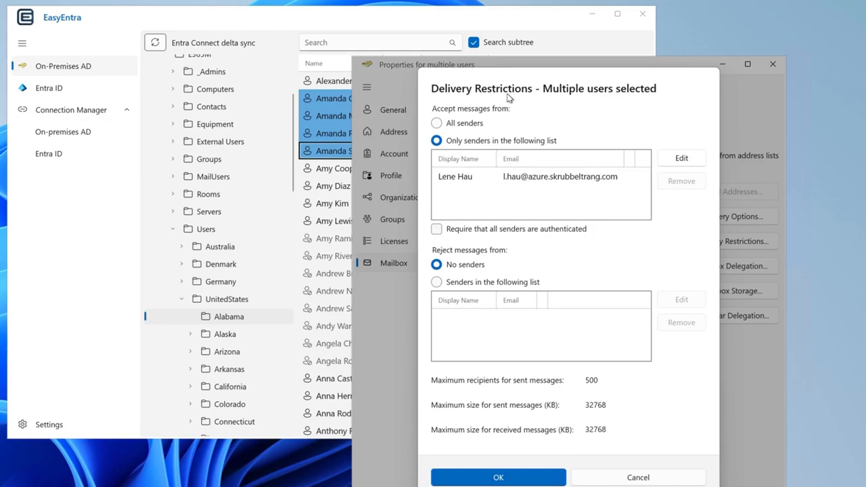
key("Escape")
left_click(735, 217)
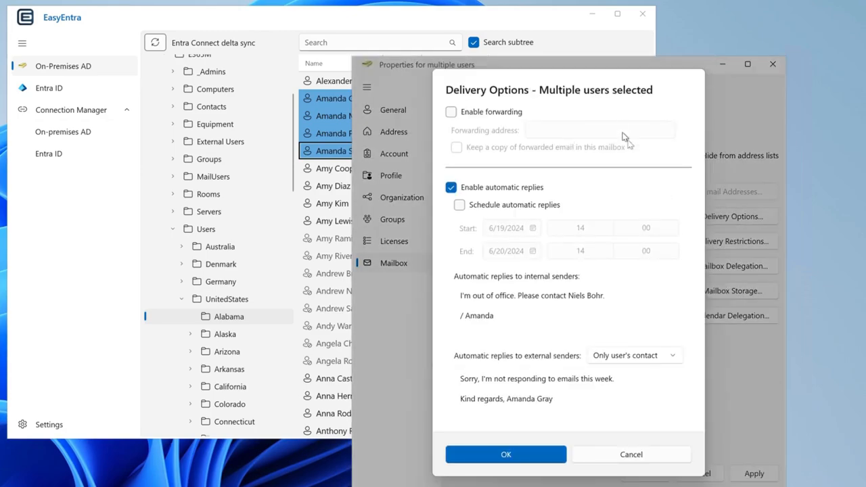
key("Escape")
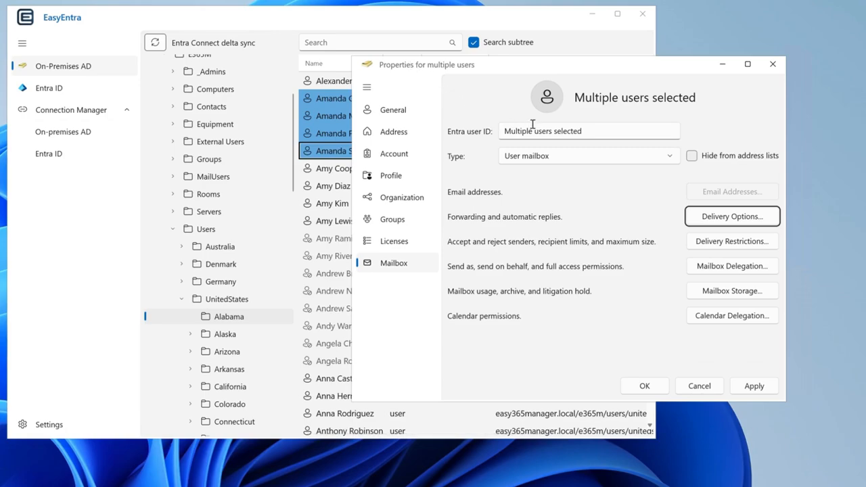
Set the mailbox type of the selected users to Shared mailbox
left_click_drag(599, 68, 703, 47)
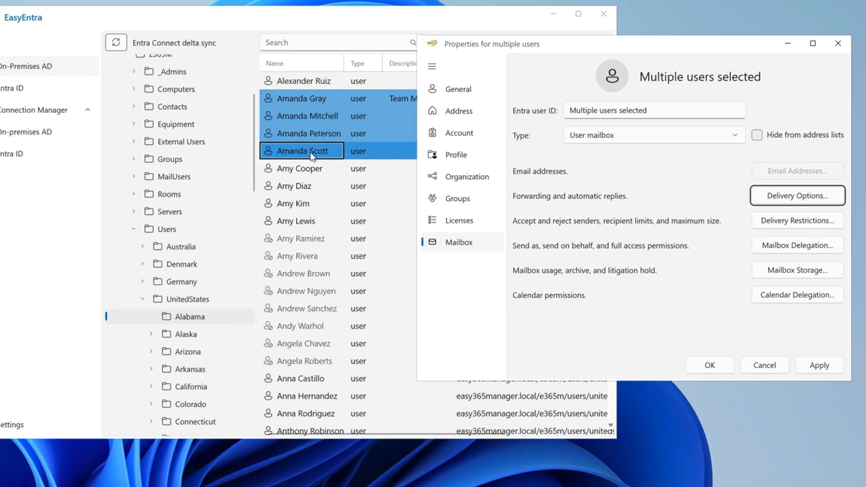
left_click(595, 135)
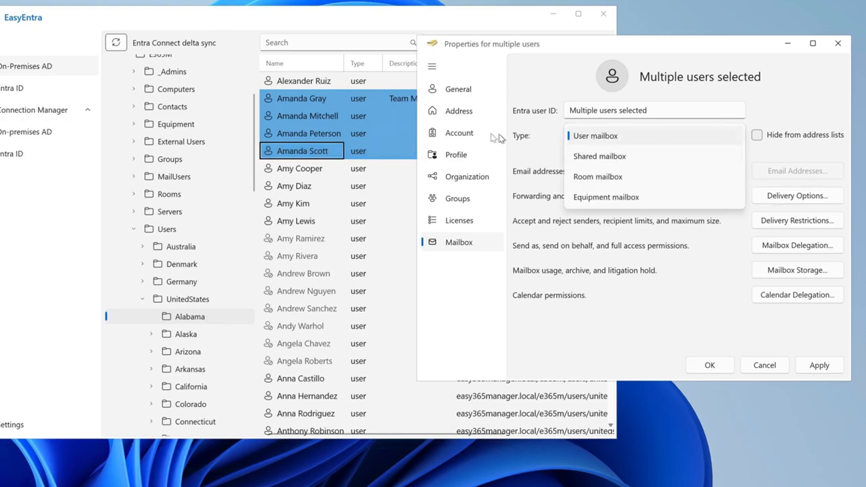
left_click(586, 157)
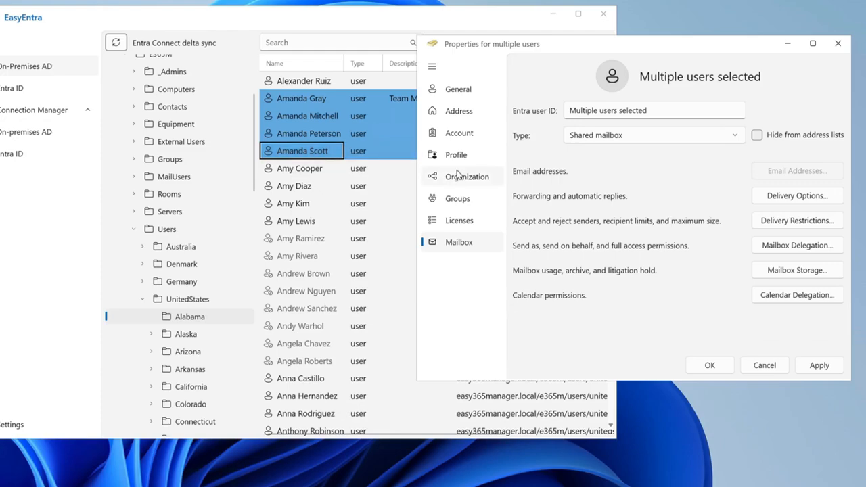
Examine the license options for the selected users and close their combined properties without saving
left_click(459, 221)
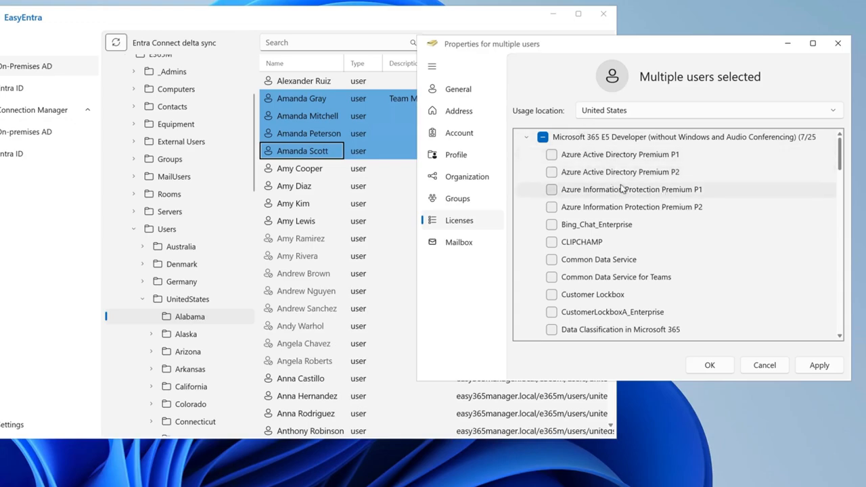
left_click(552, 155)
scroll(588, 210, "down", 5)
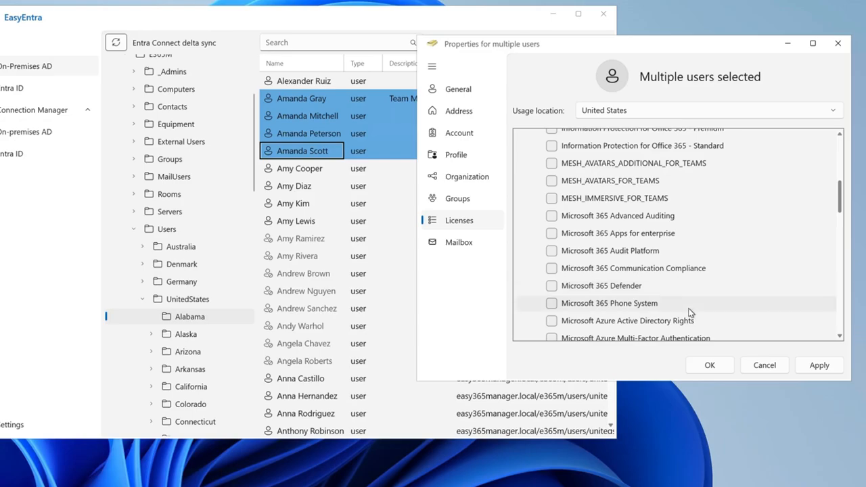
left_click(766, 365)
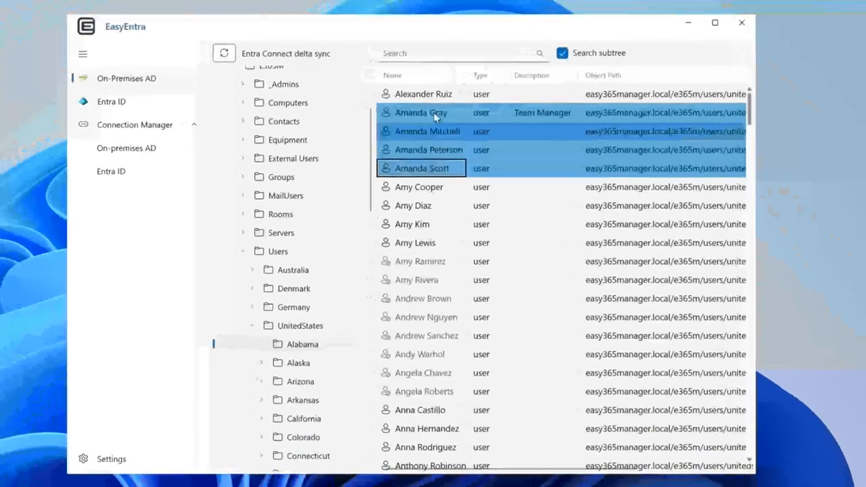
Open the properties of the team manager in the Alabama folder and place the window beside the user list
left_click(446, 114)
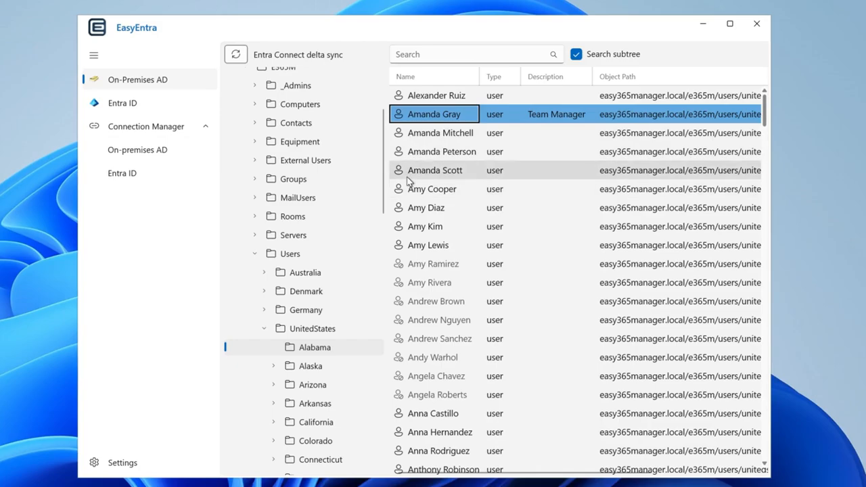
double_click(428, 117)
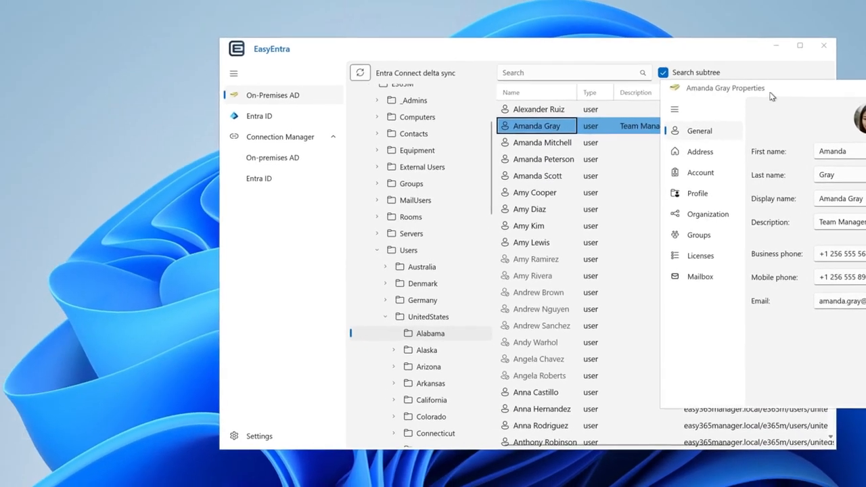
left_click_drag(699, 80, 183, 96)
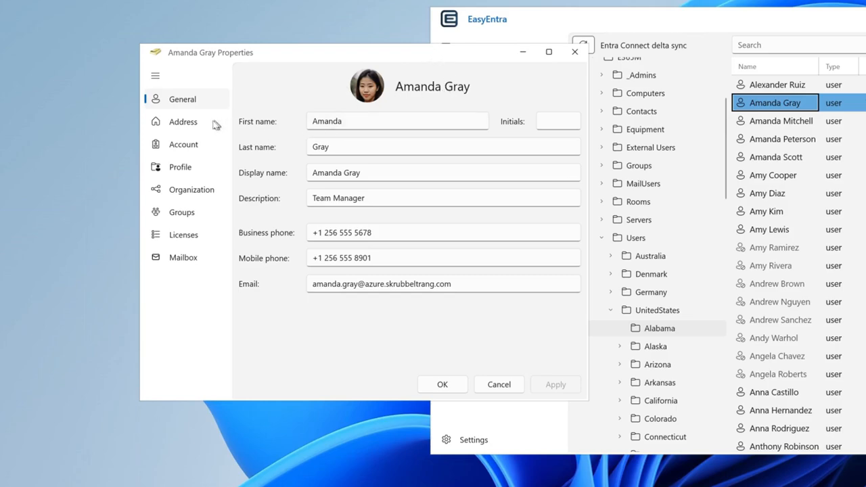
Examine the team manager's address, account, profile, group membership and license settings
left_click(188, 129)
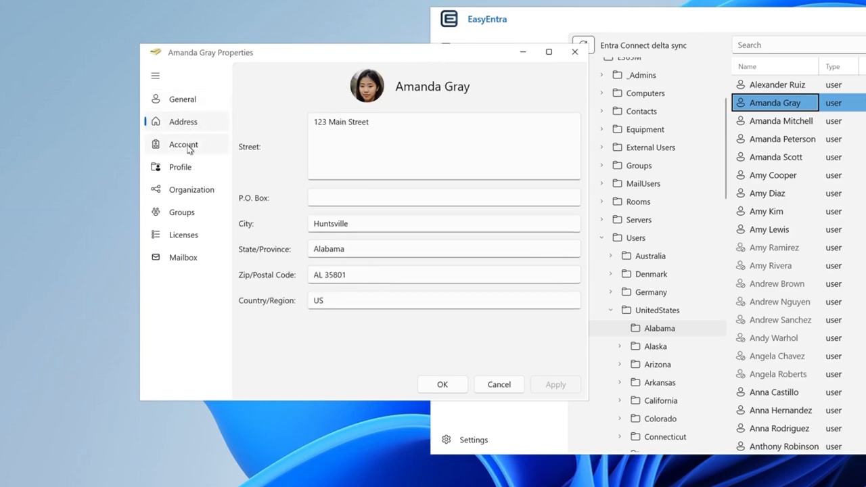
left_click(188, 144)
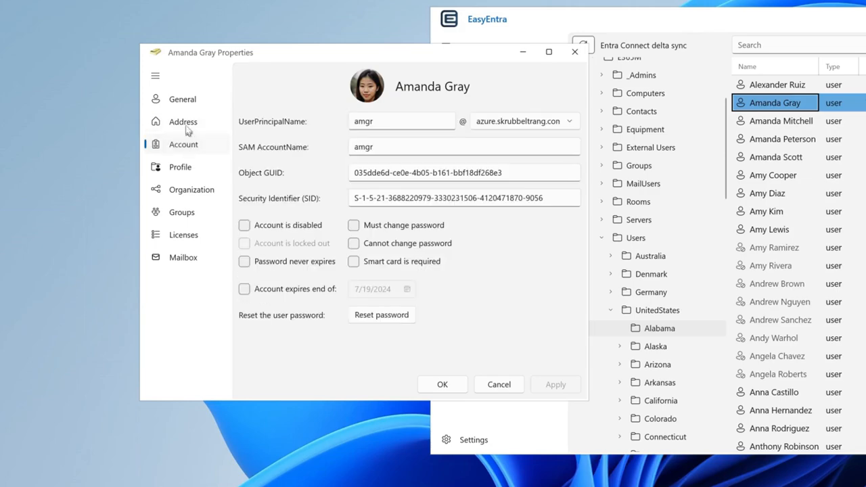
left_click(182, 168)
left_click(181, 211)
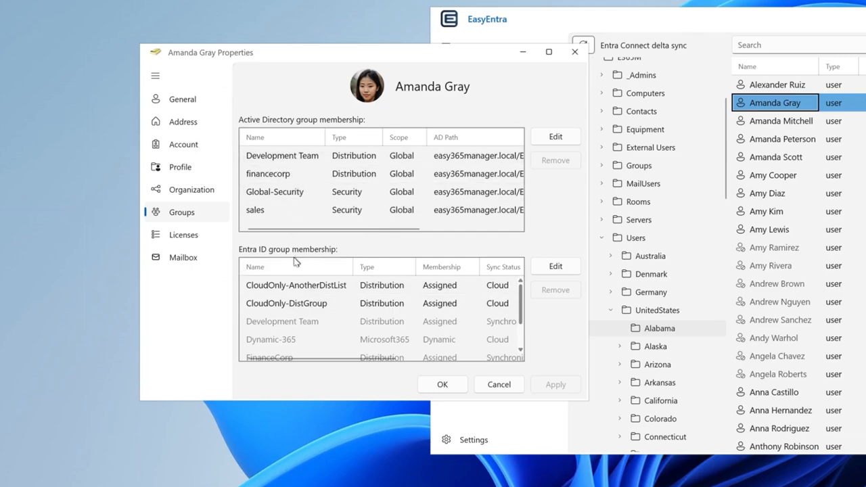
left_click(179, 239)
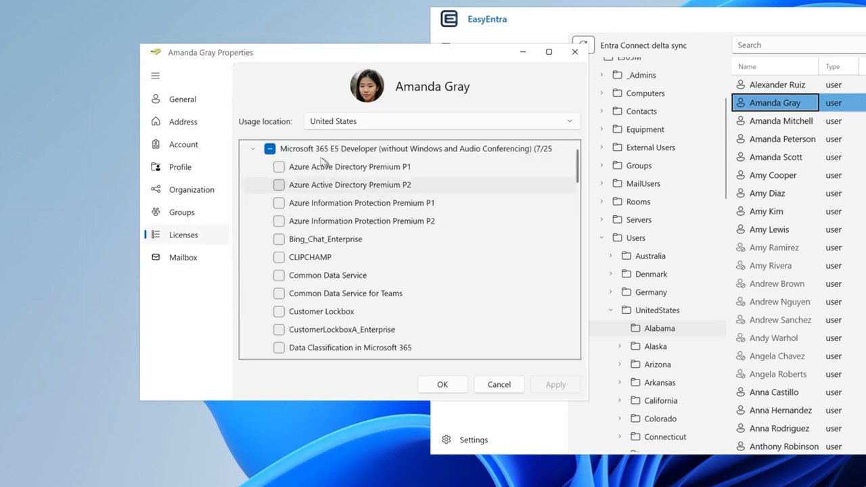
scroll(377, 217, "down", 5)
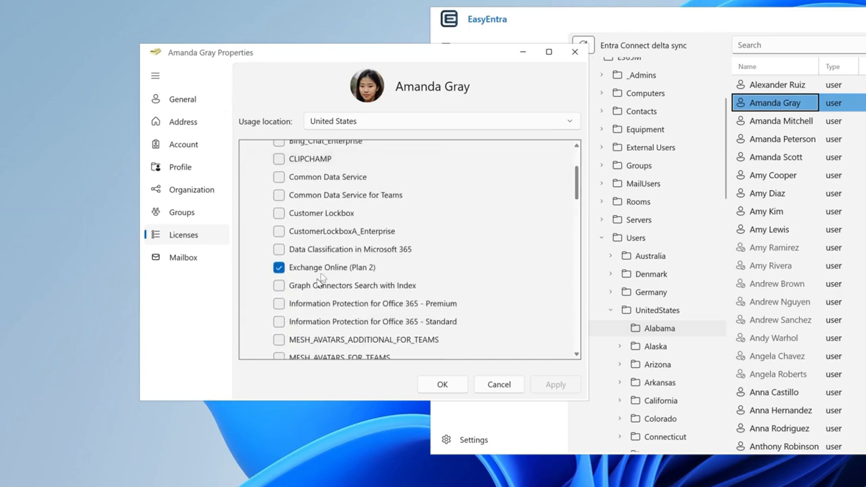
Examine the mailbox delegation and calendar permissions of the team manager's mailbox without changing them
left_click(198, 264)
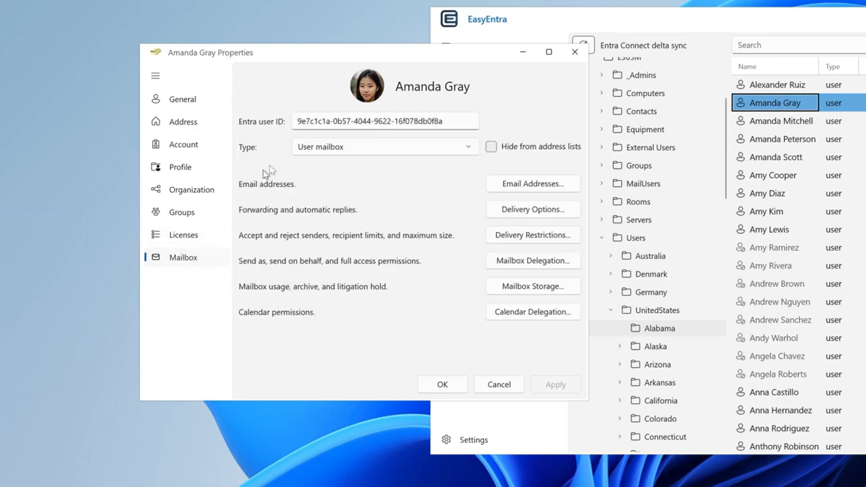
left_click(534, 261)
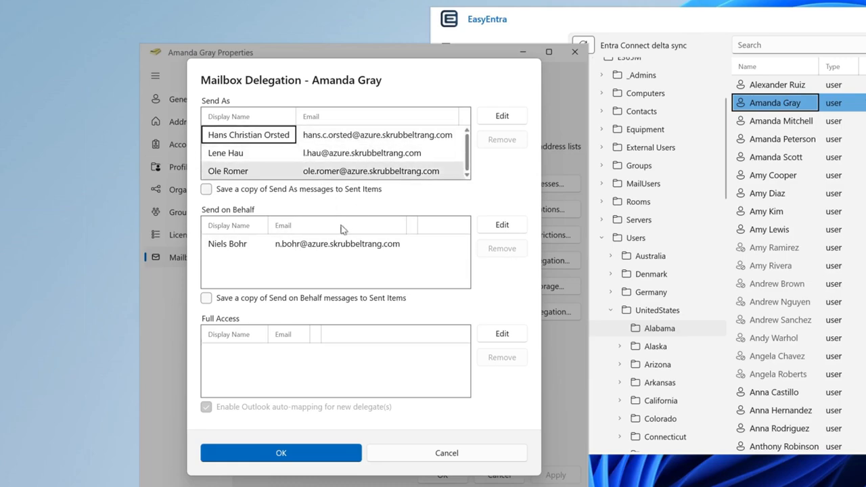
key("Escape")
left_click(513, 318)
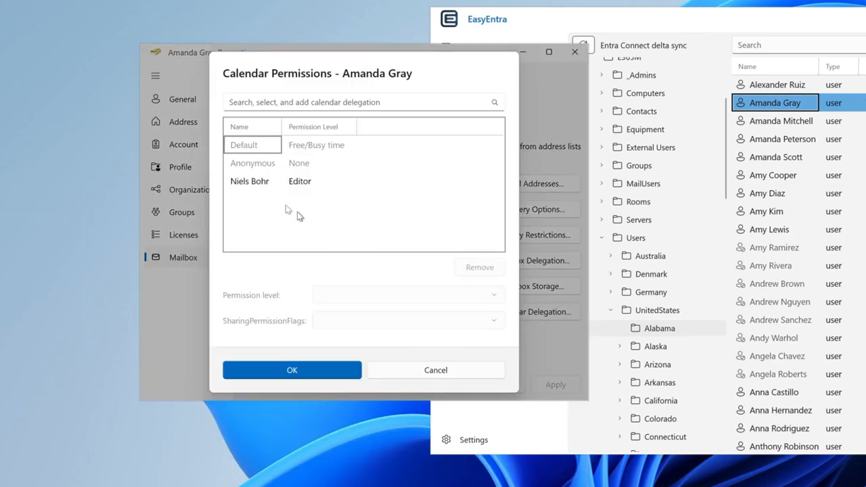
left_click(459, 371)
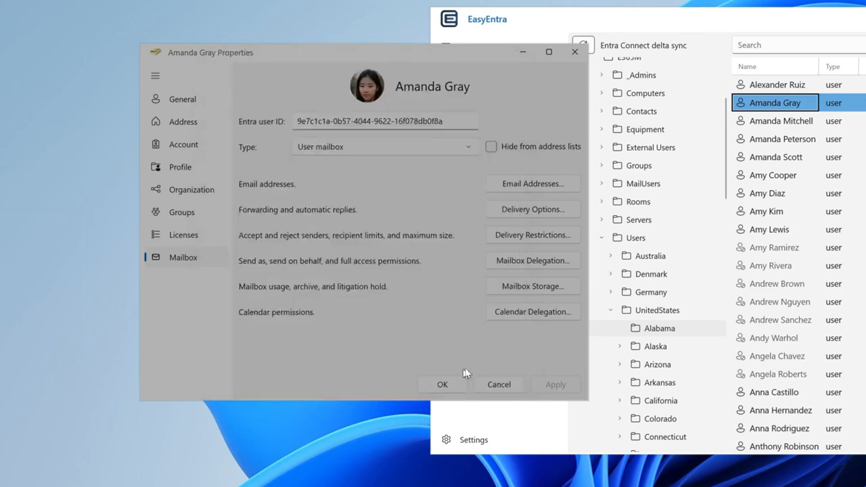
Start a copy of the team manager's hybrid user account and enter the new user's full name as display name
left_click_drag(454, 57, 408, 53)
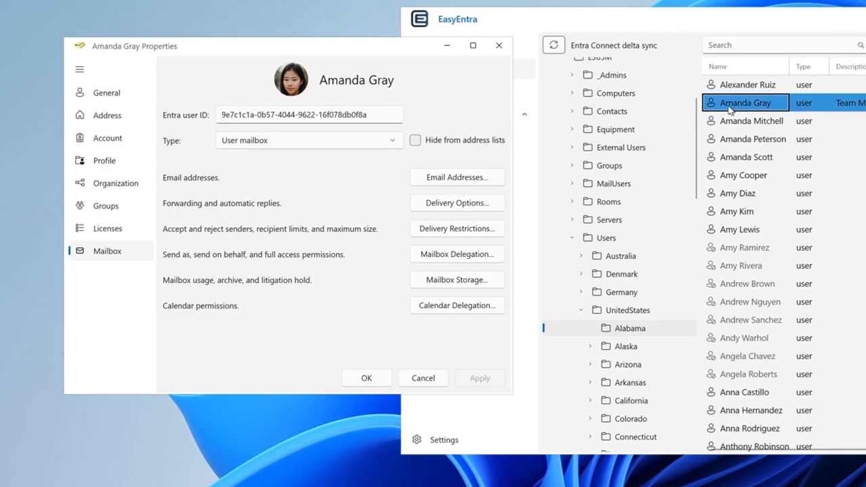
left_click(767, 103)
right_click(697, 105)
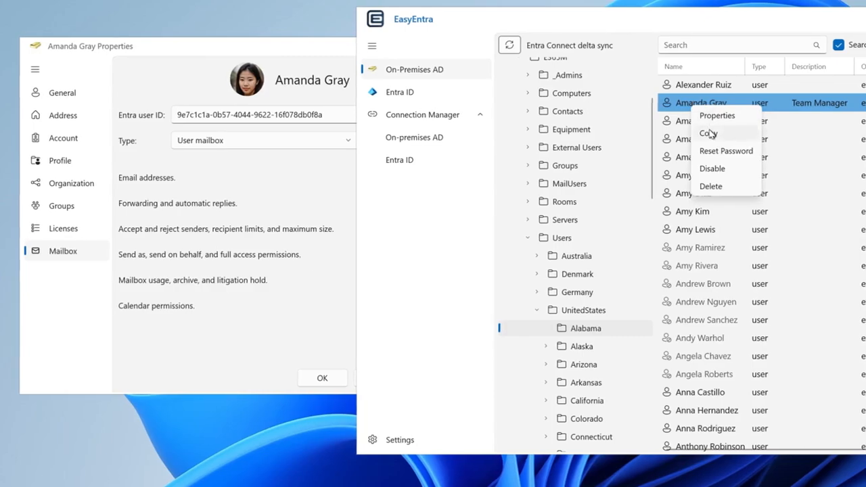
left_click(715, 131)
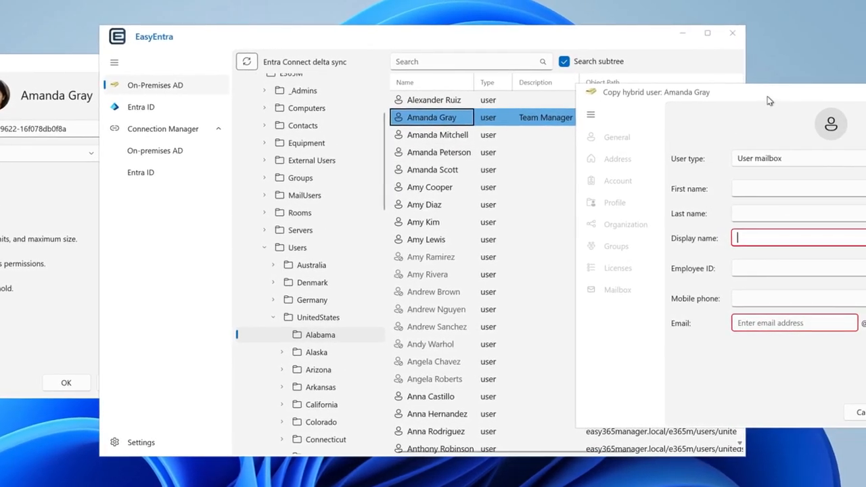
left_click_drag(771, 91, 477, 87)
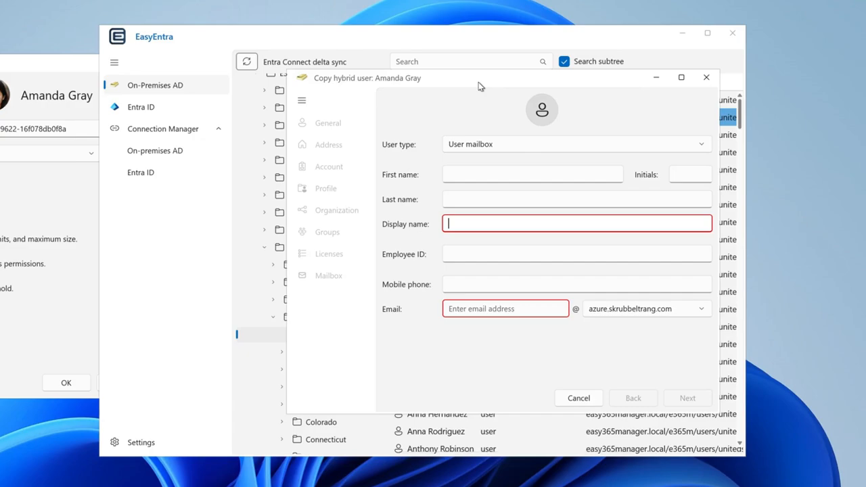
type("George H")
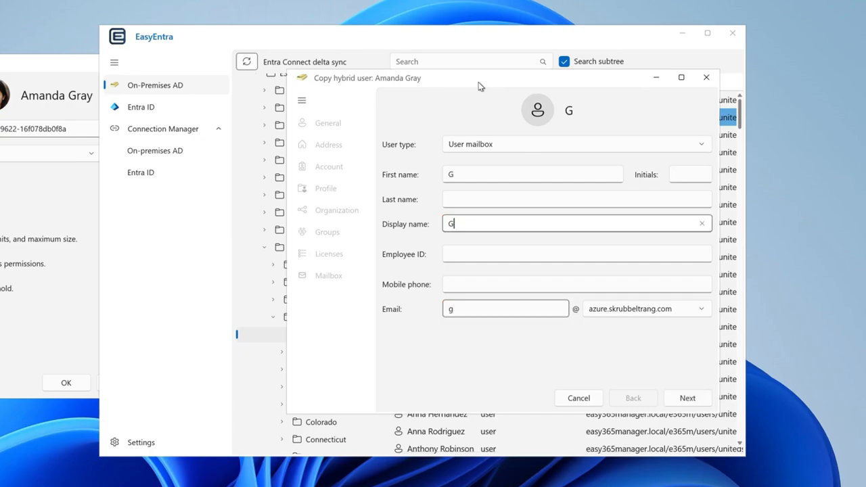
type("arrison")
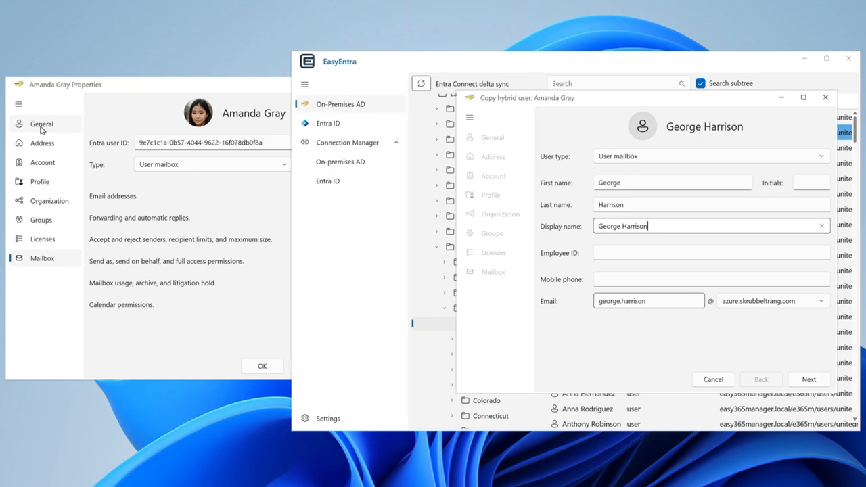
Compare the new user's email alias format with the team manager's email and continue to the copy's logon settings
left_click(41, 126)
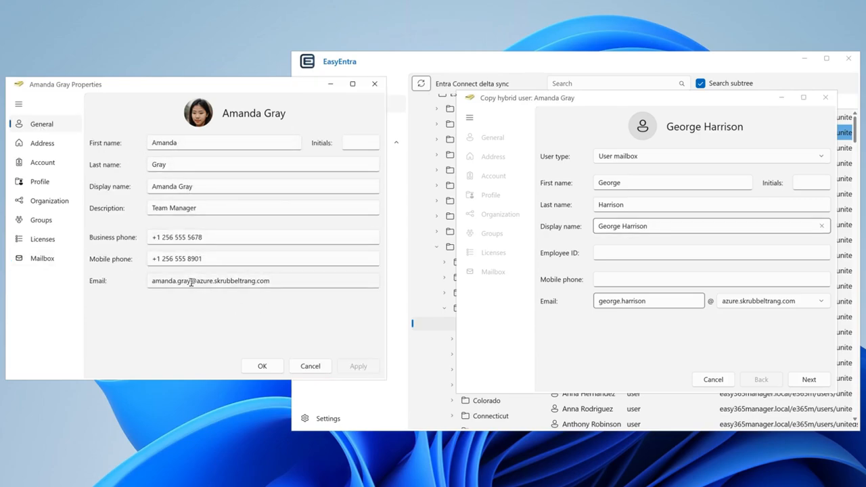
left_click_drag(191, 283, 141, 283)
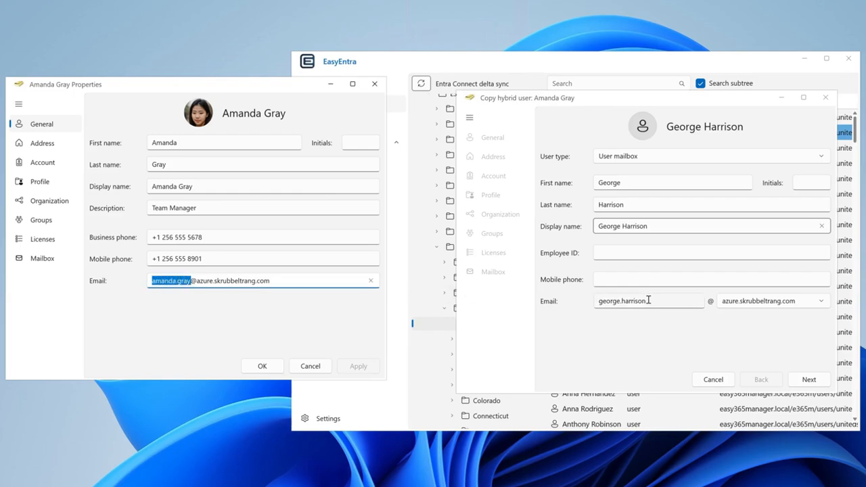
left_click_drag(649, 300, 589, 300)
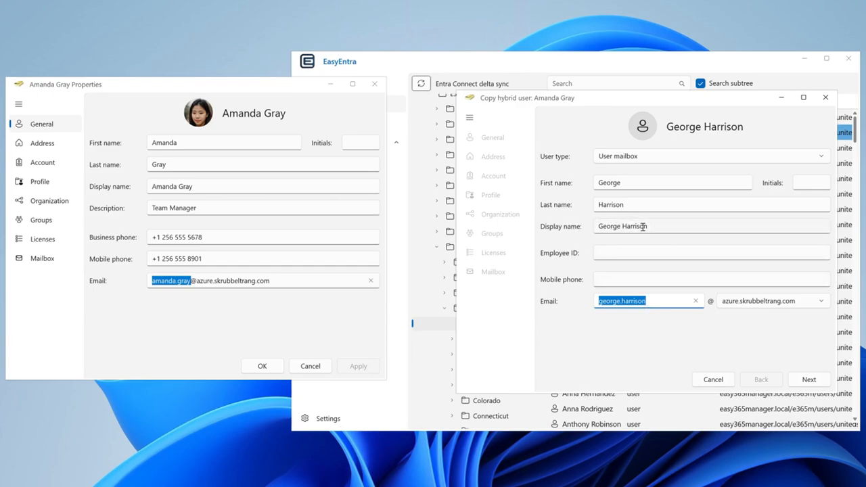
left_click(810, 379)
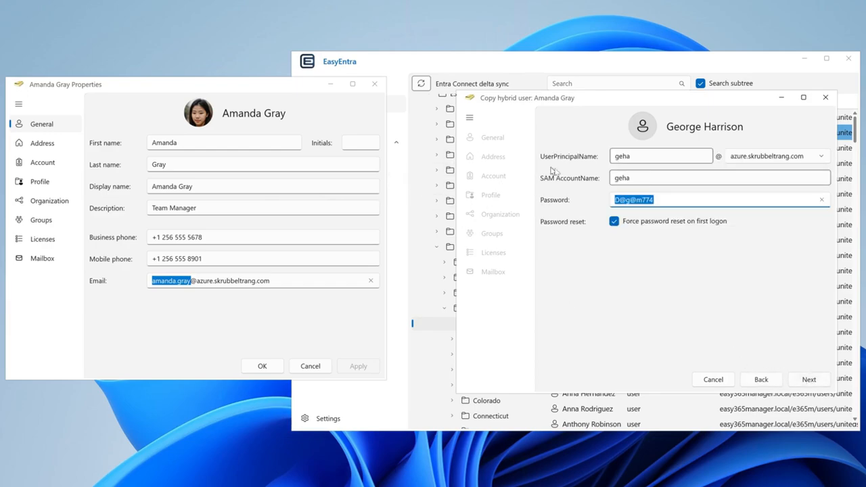
Check the new user's UserPrincipalName and SAM AccountName against the team manager's account and continue to the full properties of the copy
left_click(40, 167)
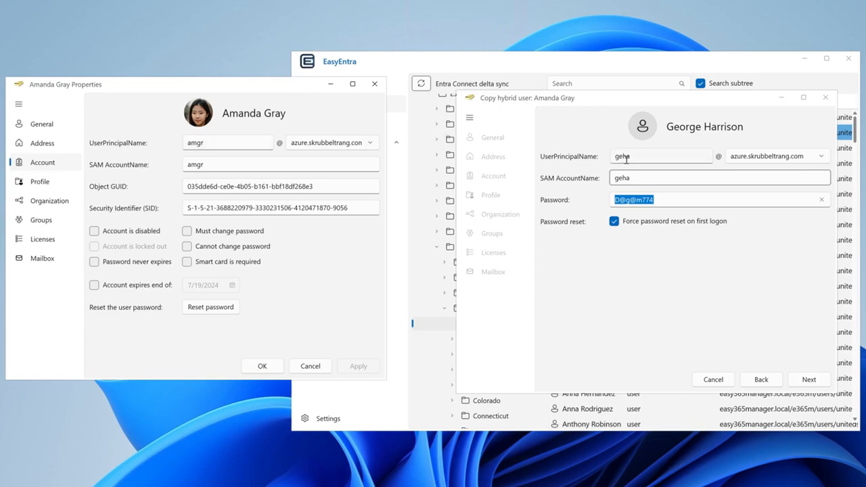
left_click(653, 157)
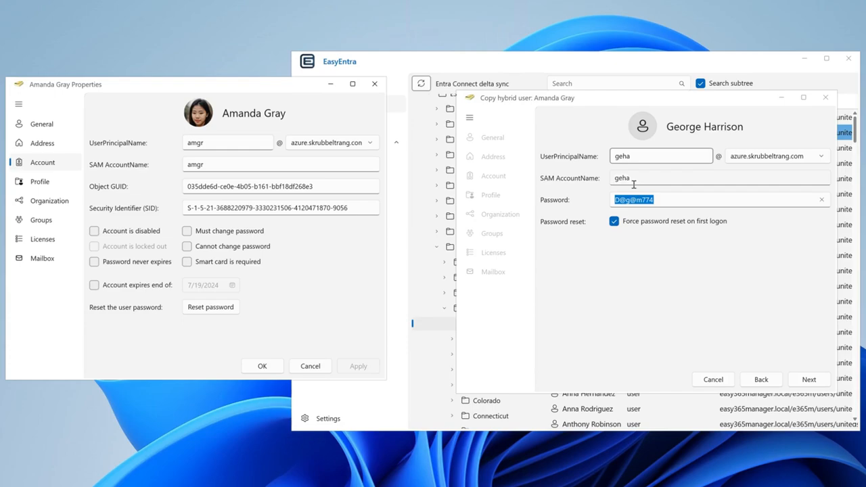
left_click(636, 175)
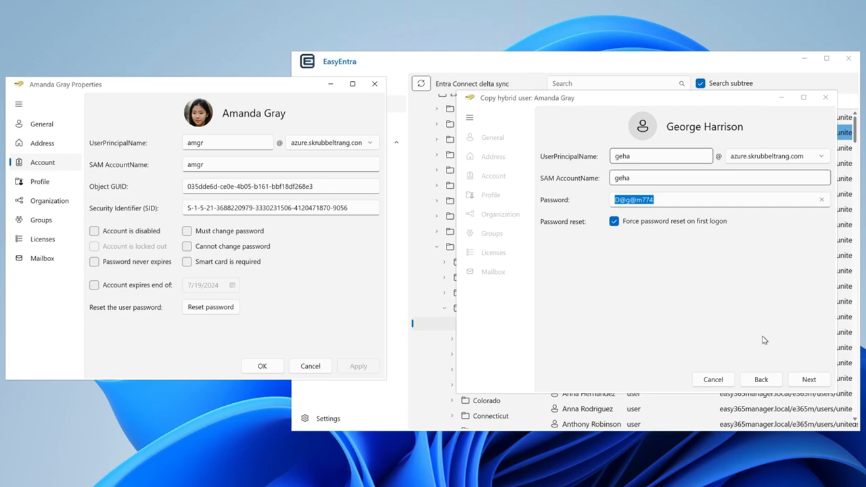
left_click(810, 380)
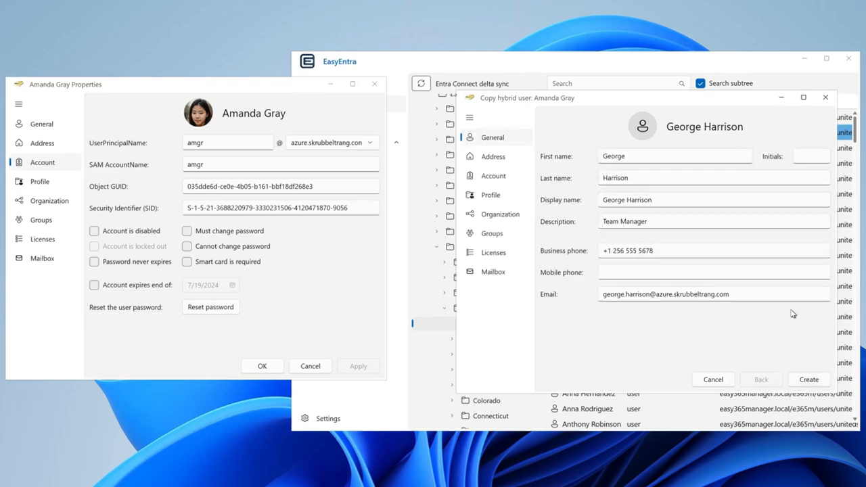
Review the copy's address, account, profile, organization and group memberships, comparing the address and groups with the team manager's properties
left_click(493, 157)
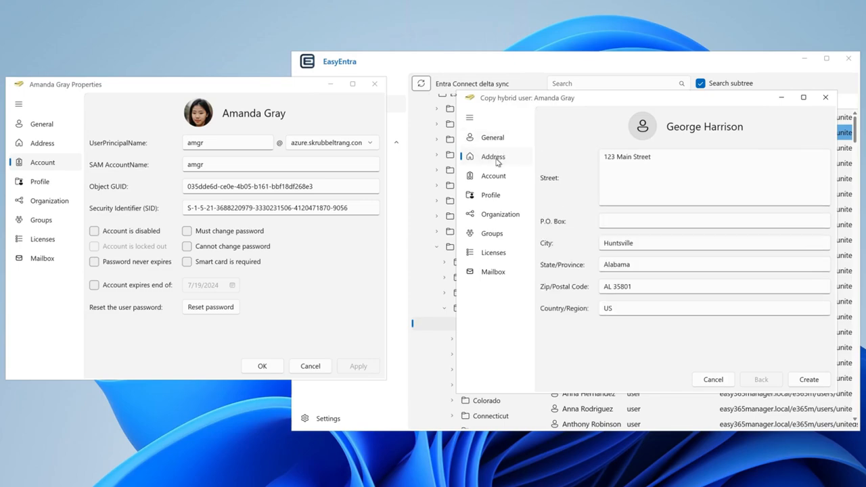
left_click(49, 143)
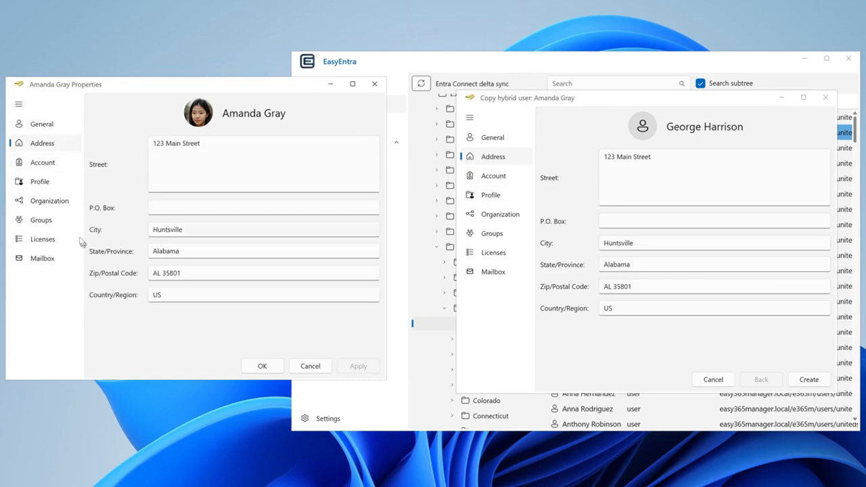
left_click(494, 176)
left_click(491, 196)
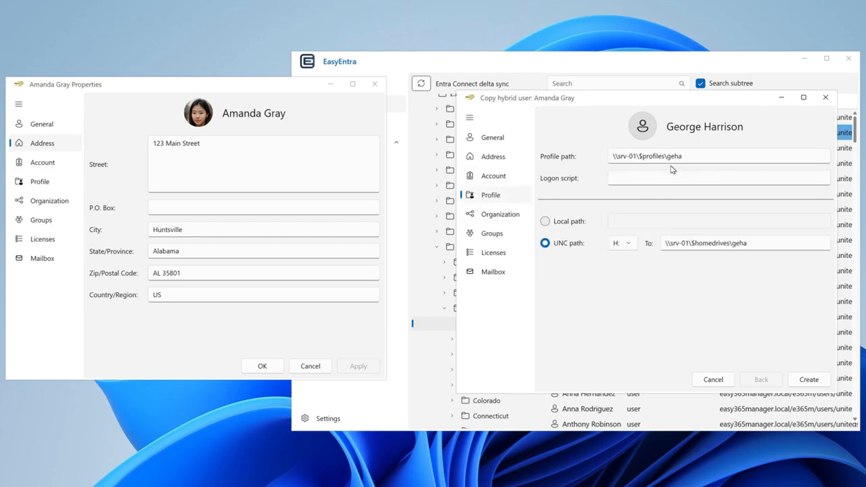
left_click(499, 218)
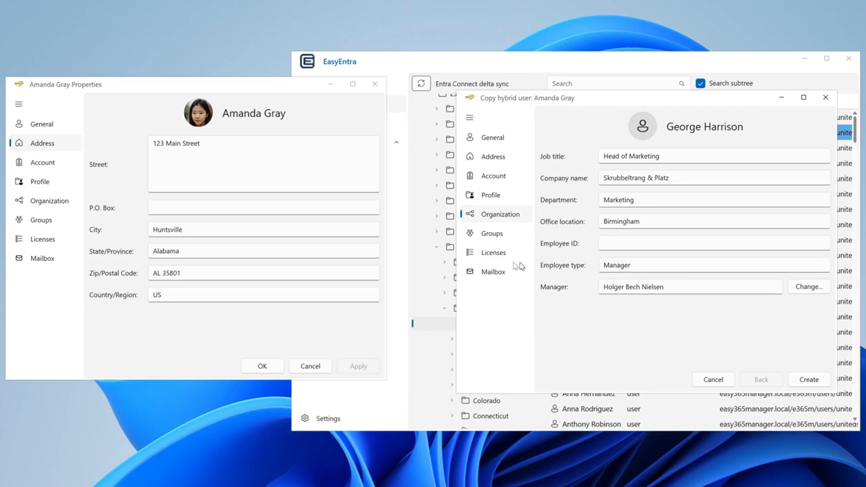
left_click(489, 237)
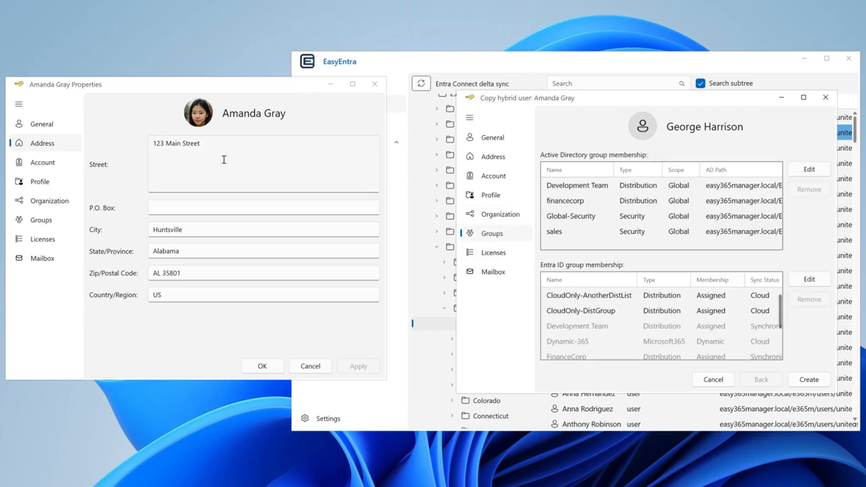
left_click(46, 220)
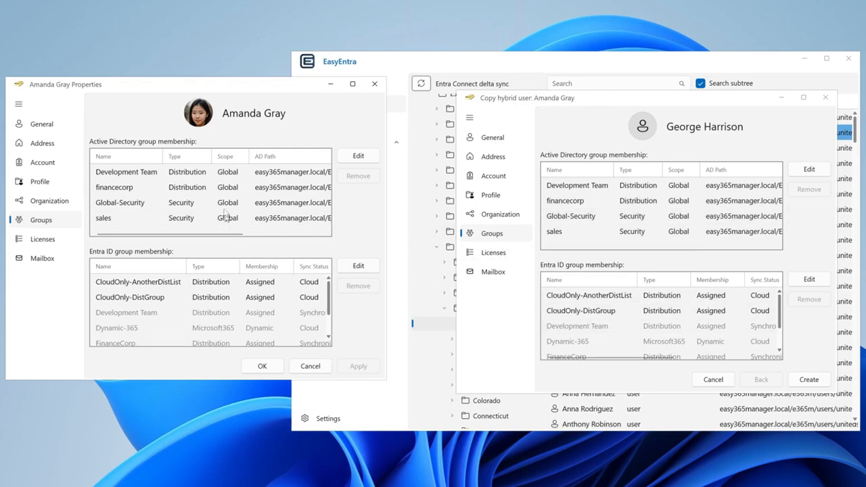
Remove the financecorp group from the copy's Active Directory group memberships
left_click(580, 201)
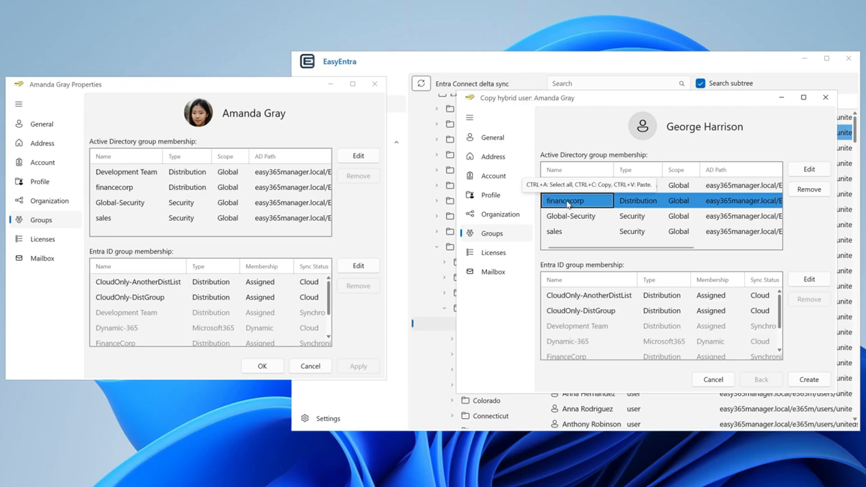
left_click(807, 191)
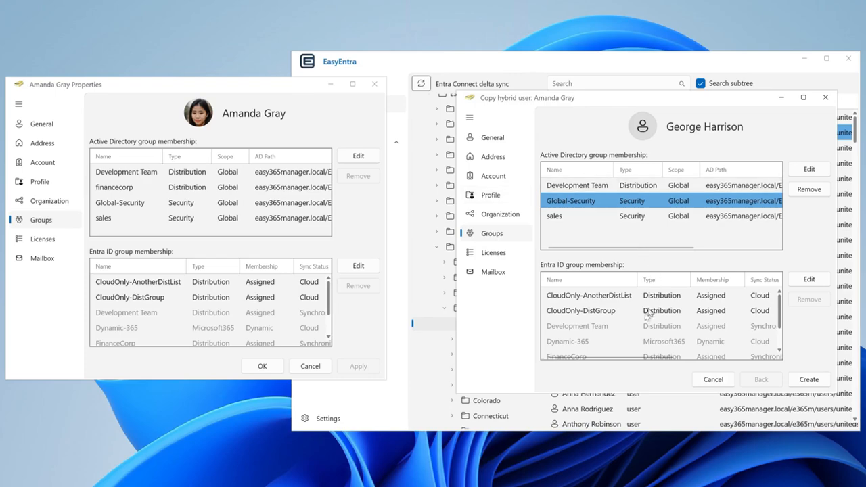
scroll(642, 329, "down", 1)
scroll(643, 329, "up", 1)
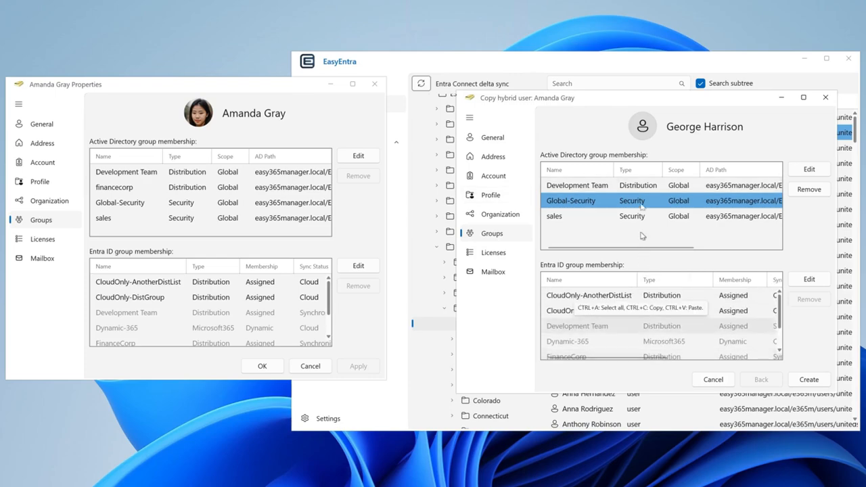
Compare the copy's licenses with the team manager's and assign Azure Active Directory Premium P1 to the copy
left_click(493, 252)
left_click(42, 239)
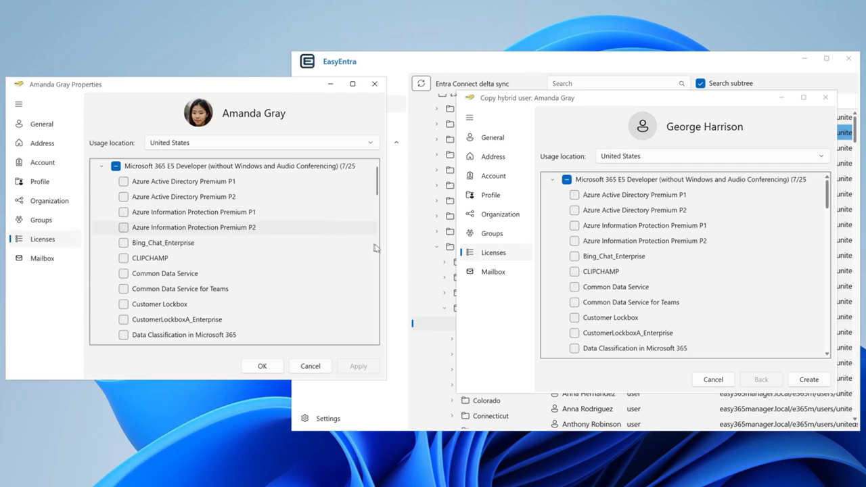
scroll(223, 237, "down", 3)
scroll(620, 277, "down", 1)
scroll(620, 278, "down", 2)
scroll(616, 264, "up", 3)
scroll(352, 283, "up", 1)
scroll(351, 283, "up", 1)
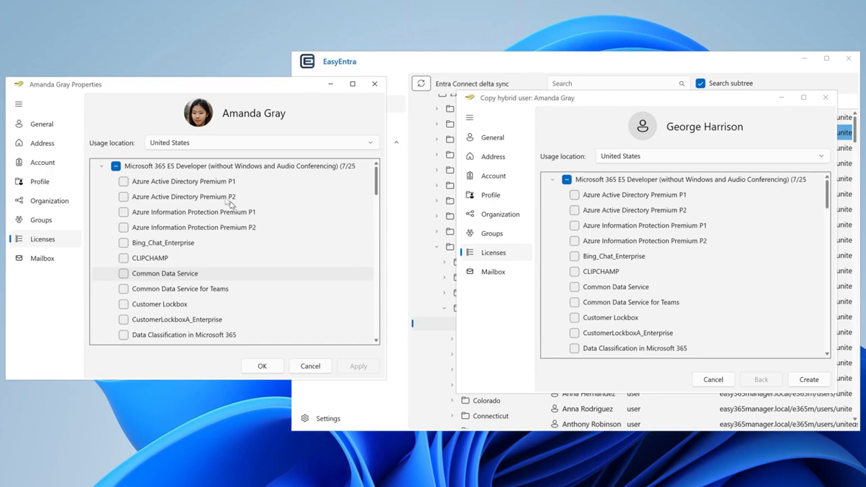
left_click(575, 196)
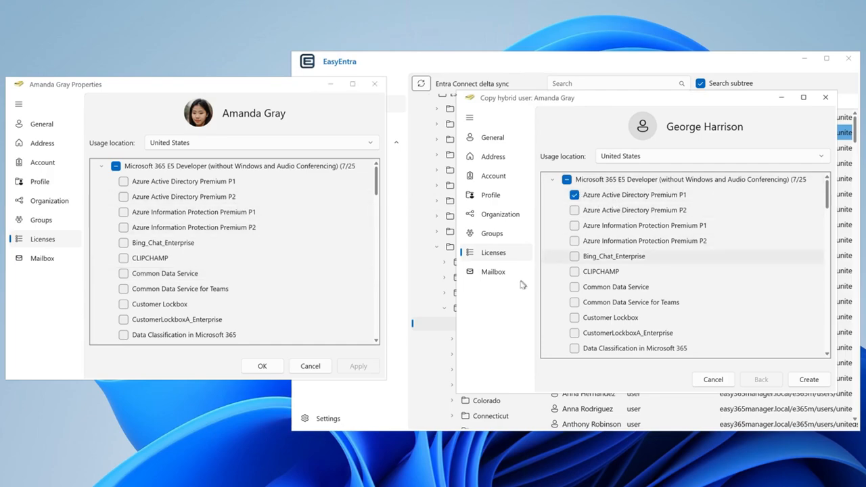
Compare both users' mailbox delivery restrictions and remove the listed sender from the copy's accepted senders
left_click(488, 276)
left_click(39, 264)
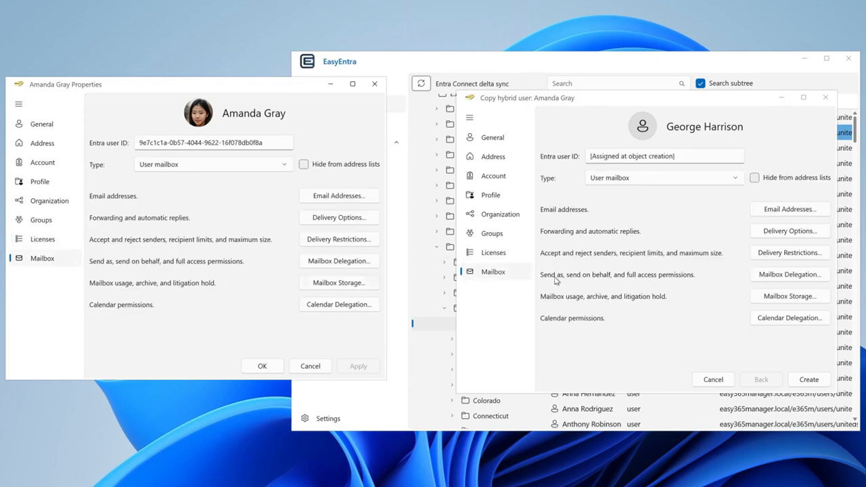
left_click(778, 253)
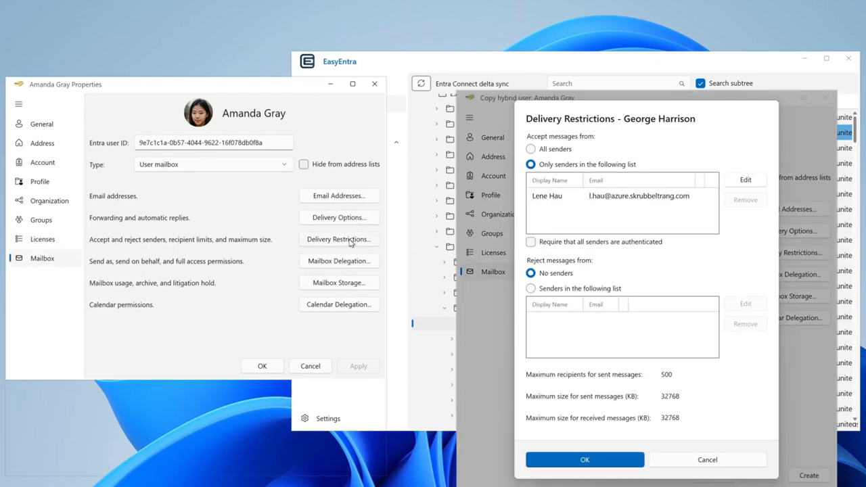
left_click(351, 241)
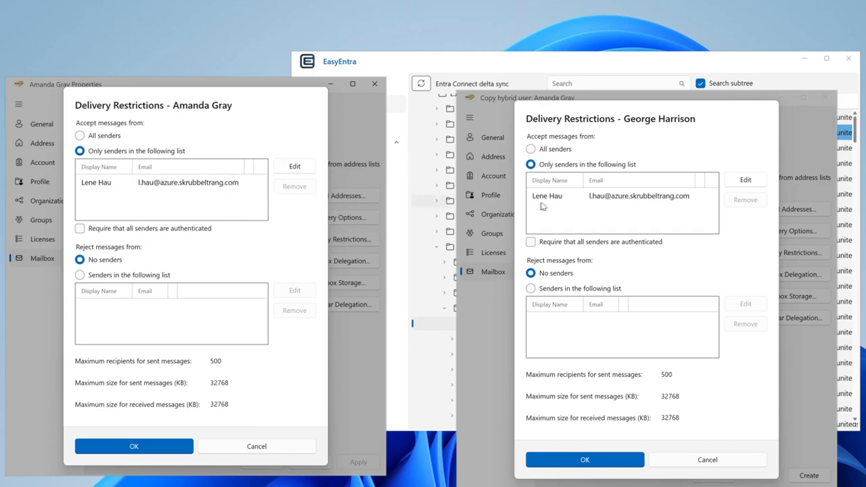
left_click(600, 197)
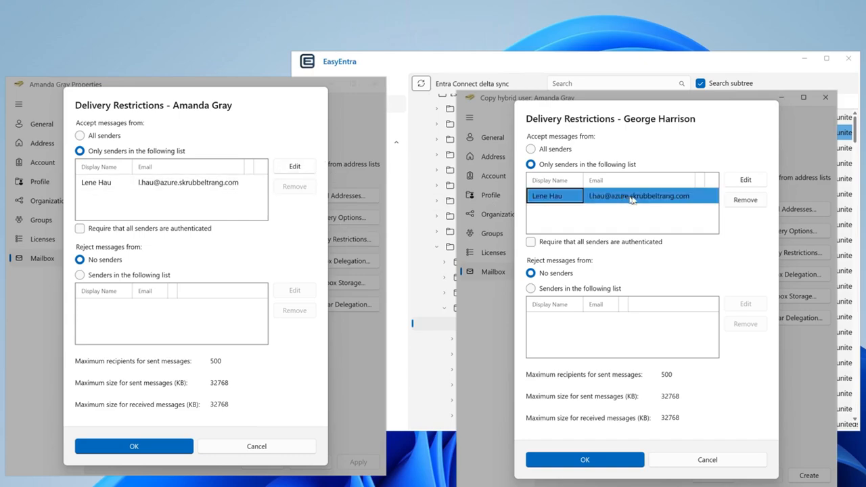
left_click(746, 199)
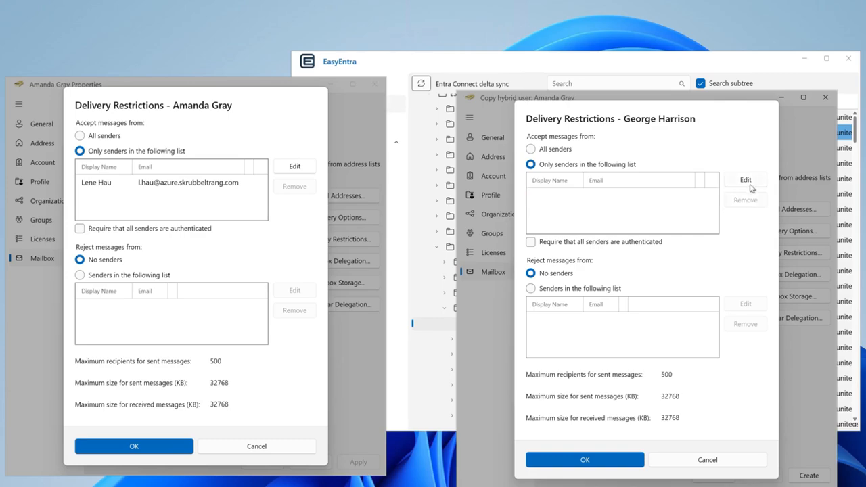
Add a different colleague to the copy's accepted senders, save its delivery restrictions and leave the team manager's unchanged
left_click(746, 180)
type("ole")
key("Down")
key("Return")
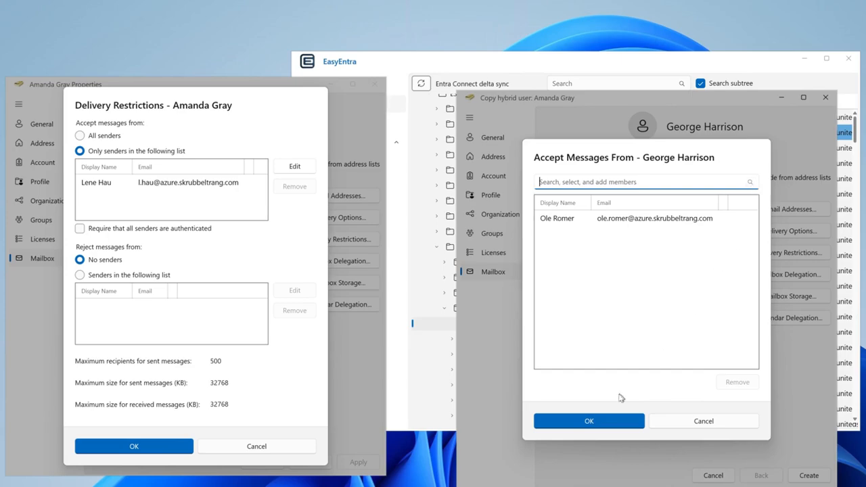
left_click(603, 420)
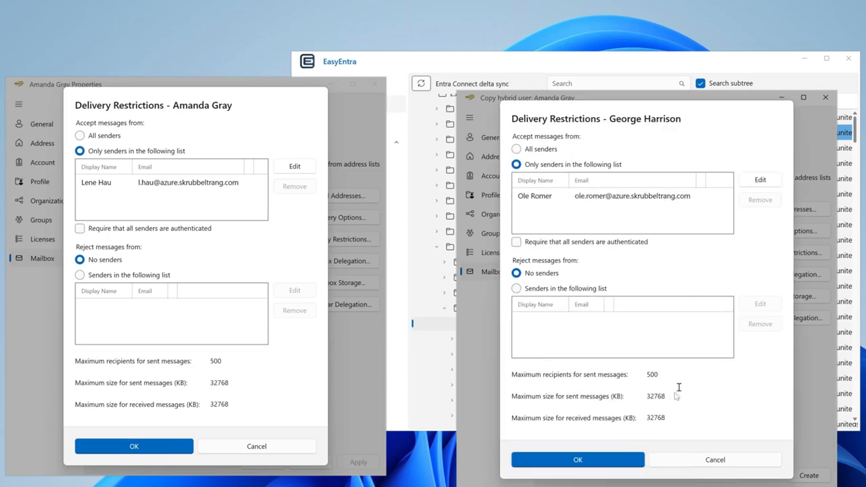
left_click(608, 459)
left_click(257, 449)
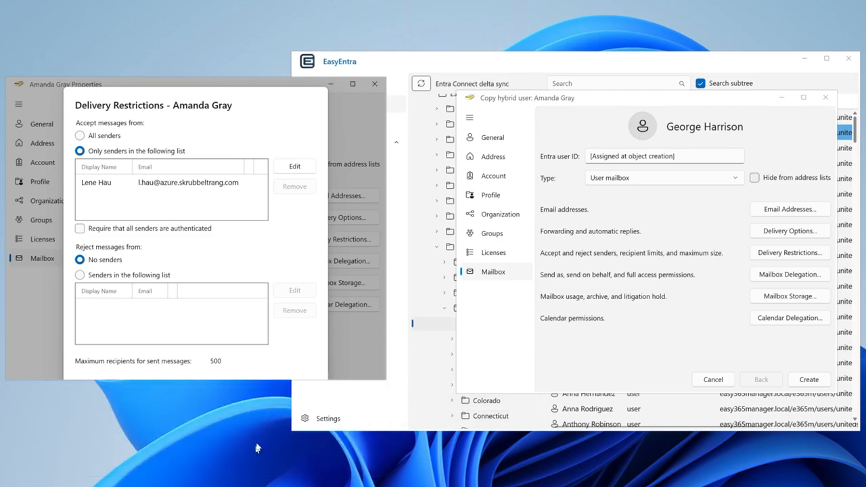
Compare both users' mailbox delegation, remove the second Send As delegate from the copy and save only the copy's delegation
left_click(330, 269)
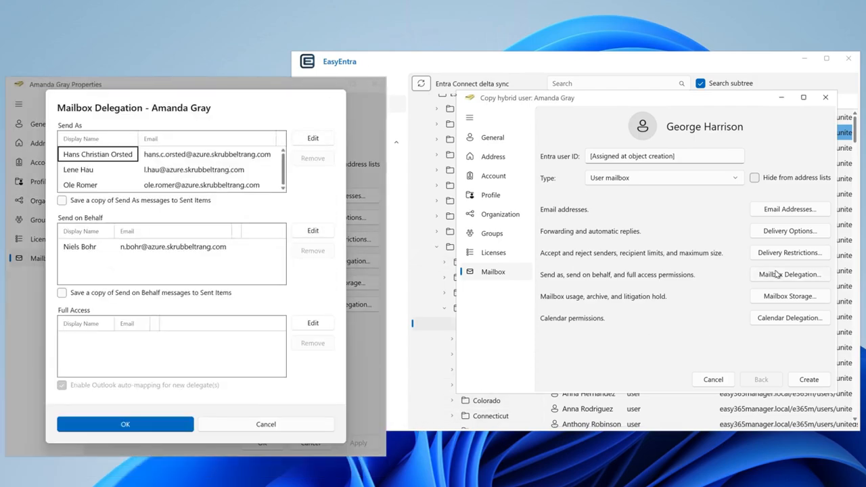
left_click(777, 274)
left_click(547, 189)
left_click(758, 174)
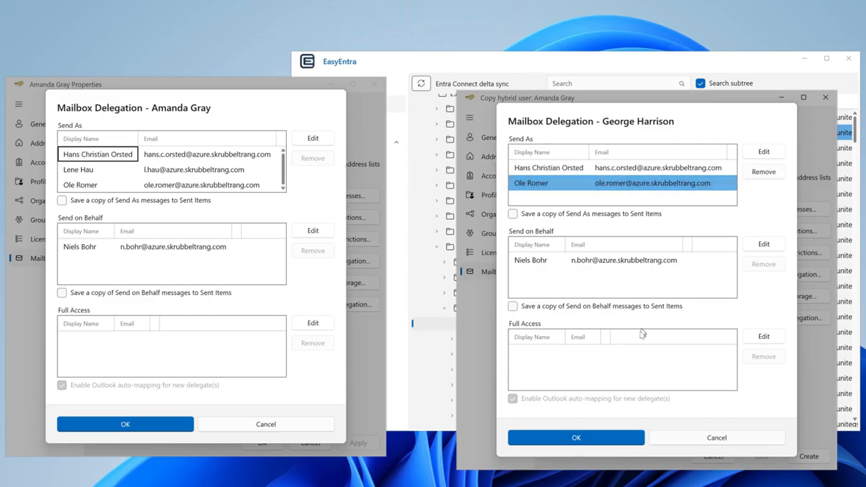
left_click(567, 440)
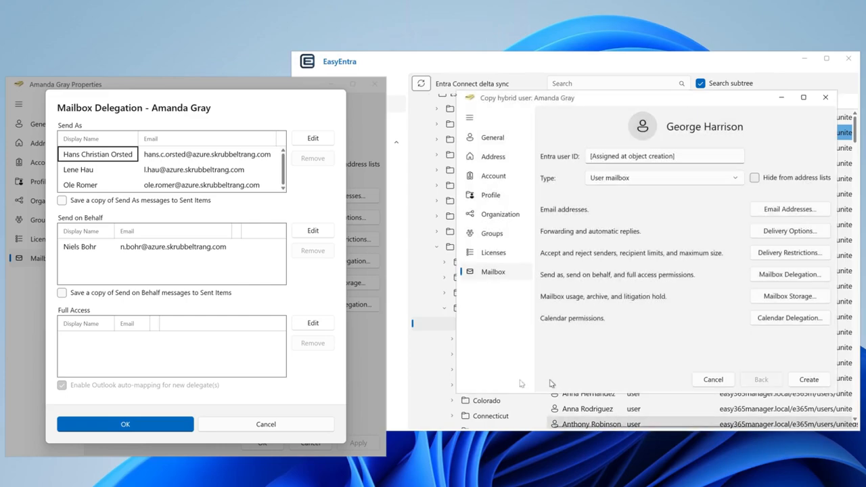
left_click(303, 424)
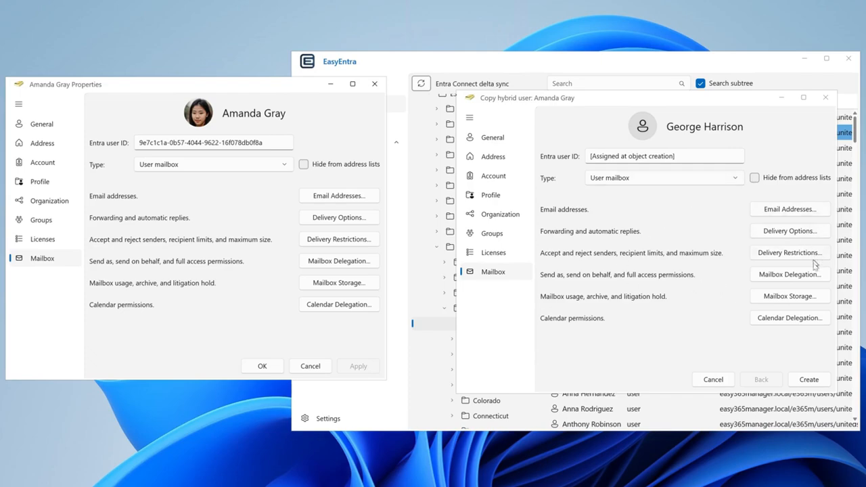
Create the new hybrid user from the copy and move the provisioning window aside to uncover the user list
left_click(807, 380)
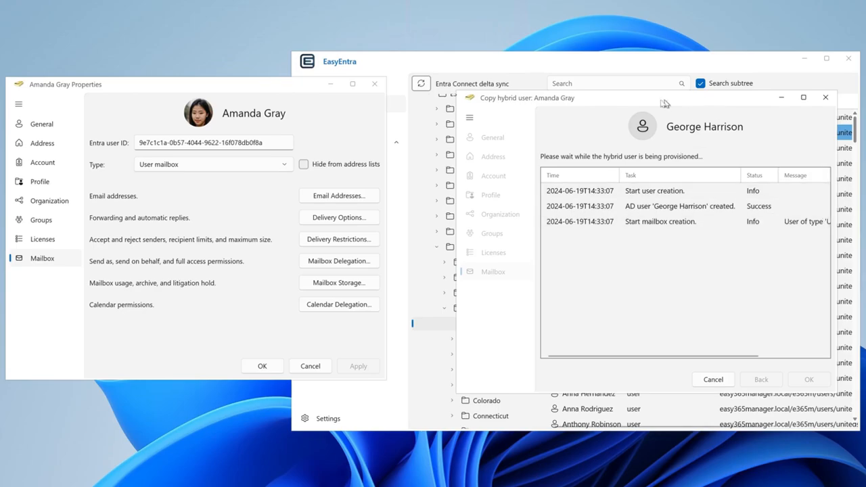
left_click_drag(632, 103, 865, 107)
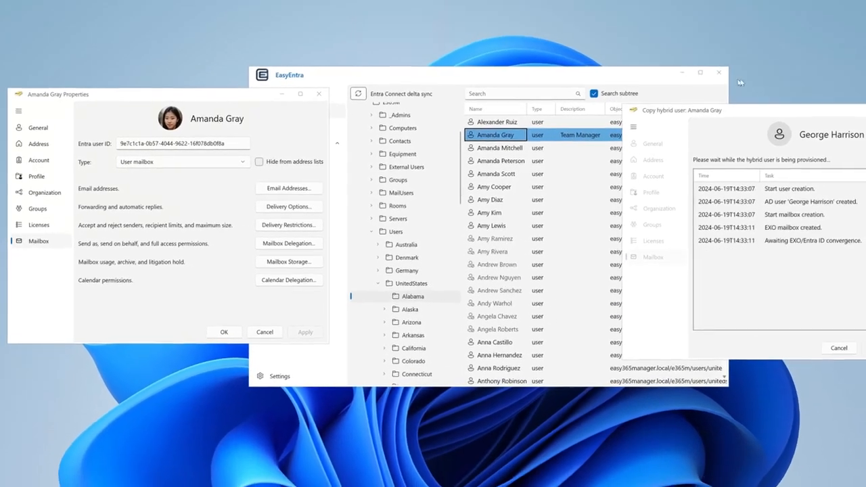
left_click_drag(479, 82, 441, 83)
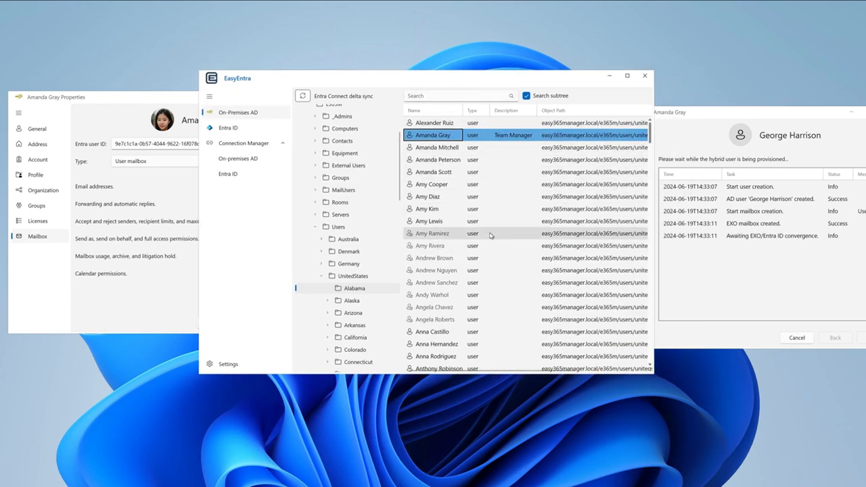
Grant a colleague Send As permission on the mailbox of the user listed directly below the team manager and save
double_click(435, 149)
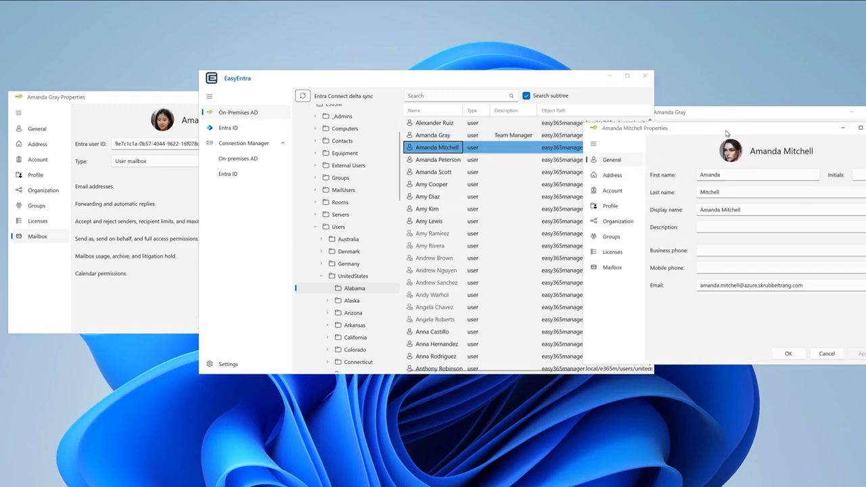
left_click_drag(726, 132, 423, 132)
left_click(315, 263)
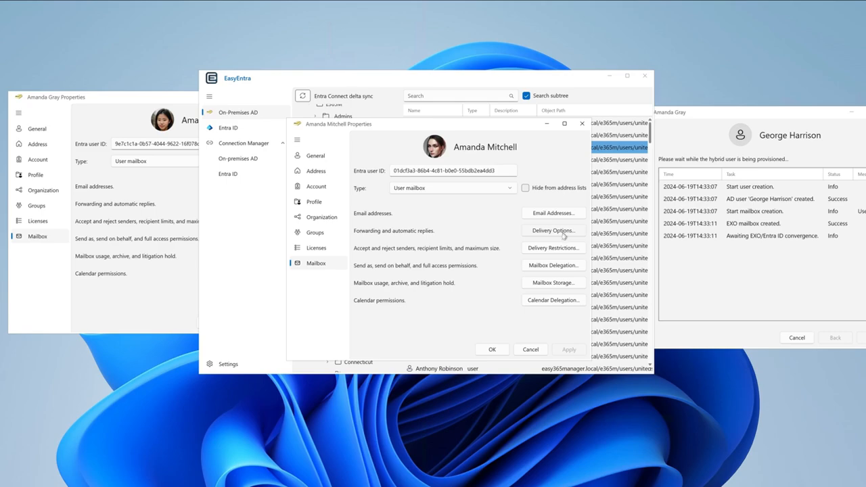
left_click(554, 268)
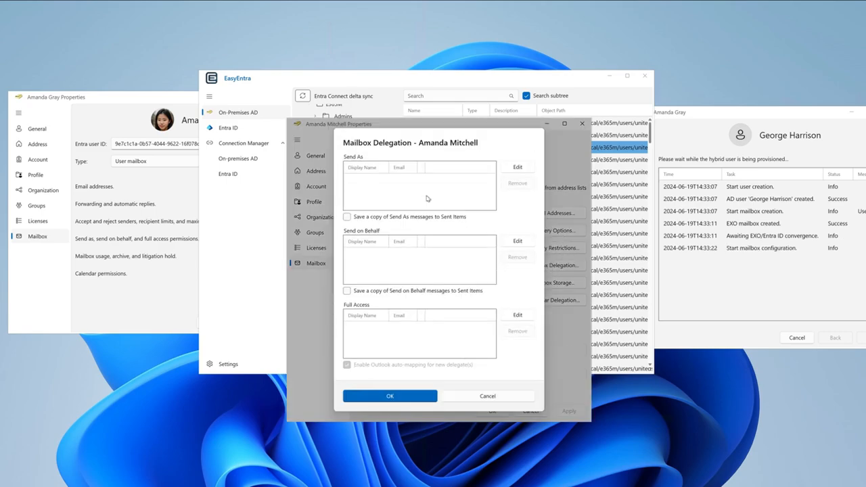
left_click(529, 171)
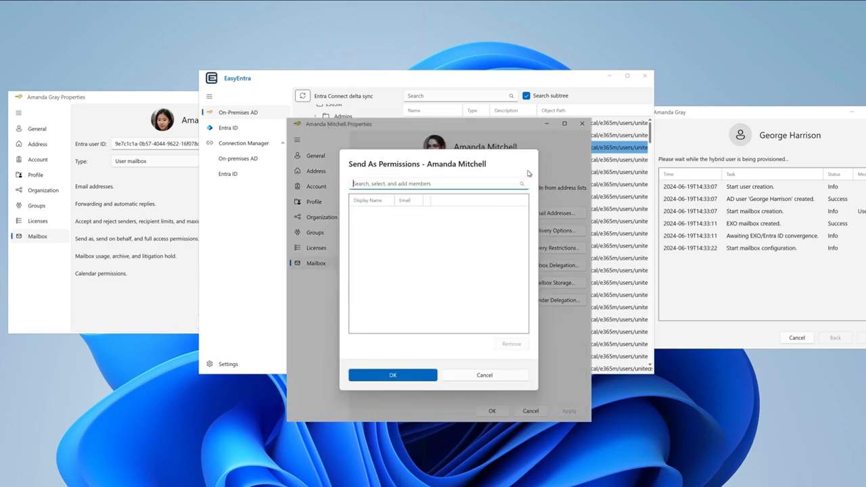
type("romew")
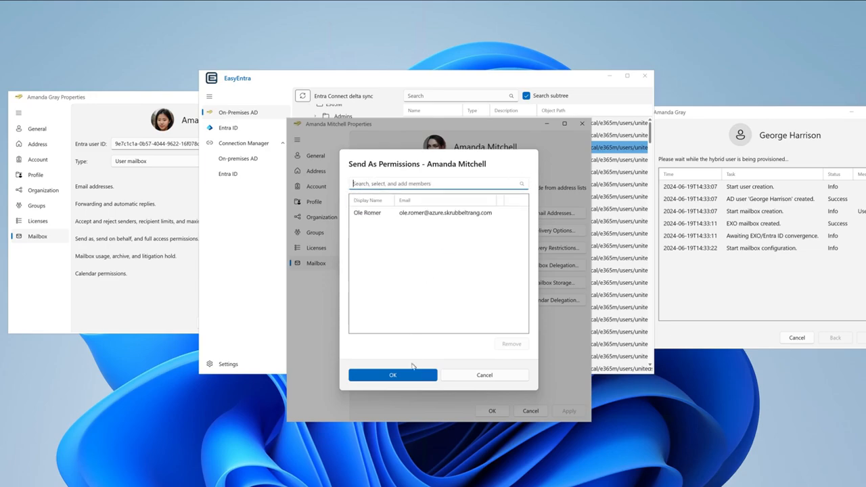
left_click(409, 374)
left_click(392, 397)
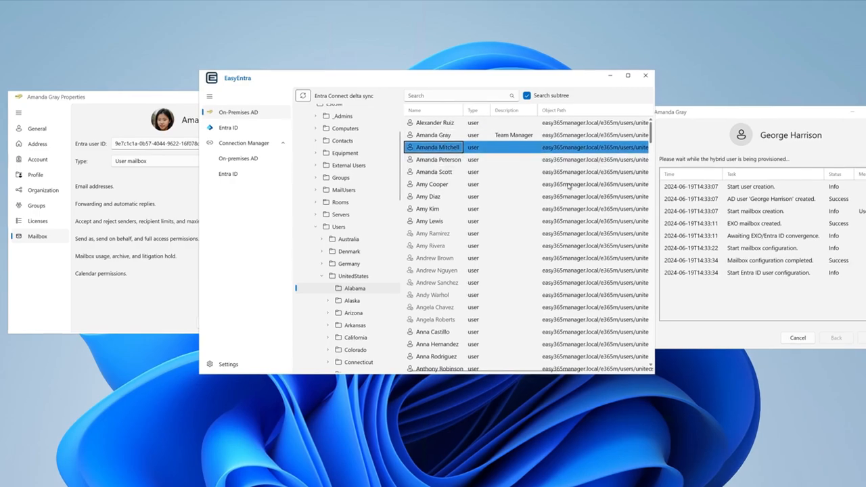
Bring the new user's provisioning log to the front and close it once user creation is completed
left_click(726, 117)
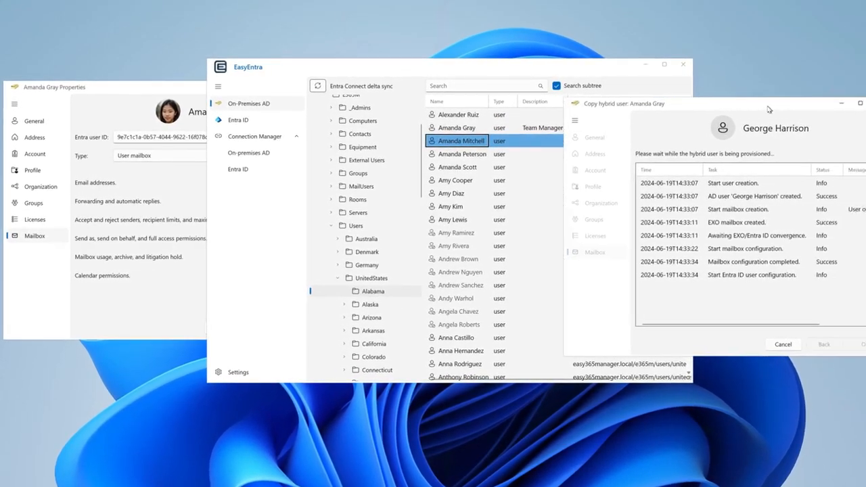
left_click_drag(769, 109, 731, 106)
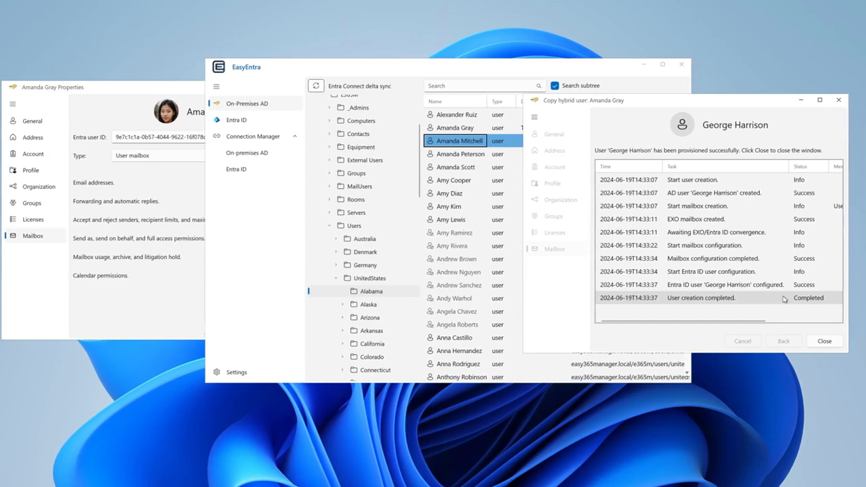
left_click(824, 341)
Search the on-premises users for the new user's first name and open the new account's properties
left_click(458, 84)
type("geor")
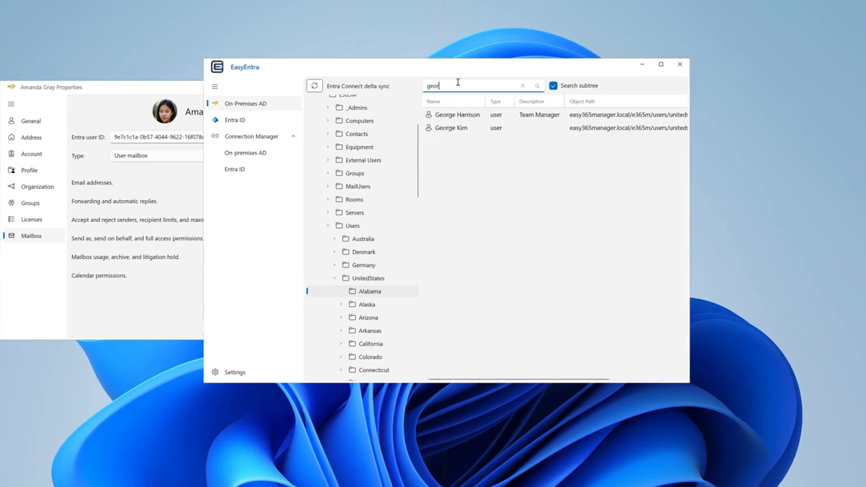
double_click(467, 116)
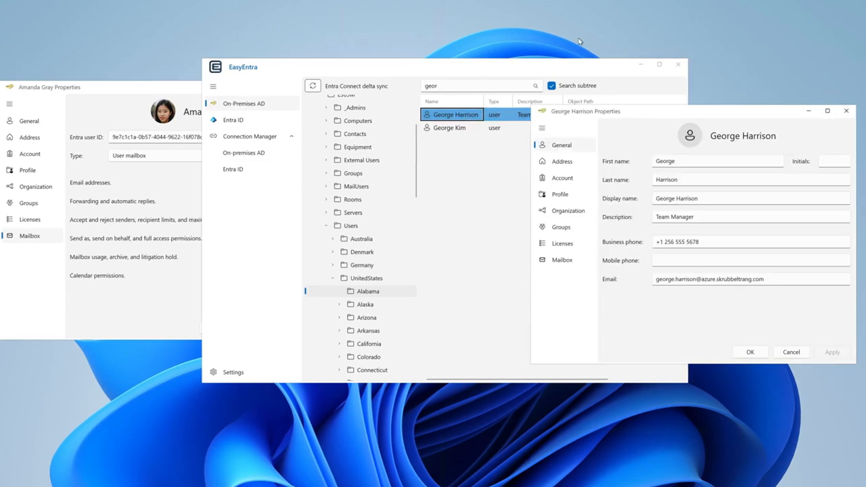
Compare the group memberships of the source user and the newly created user side by side
left_click(136, 98)
left_click(26, 203)
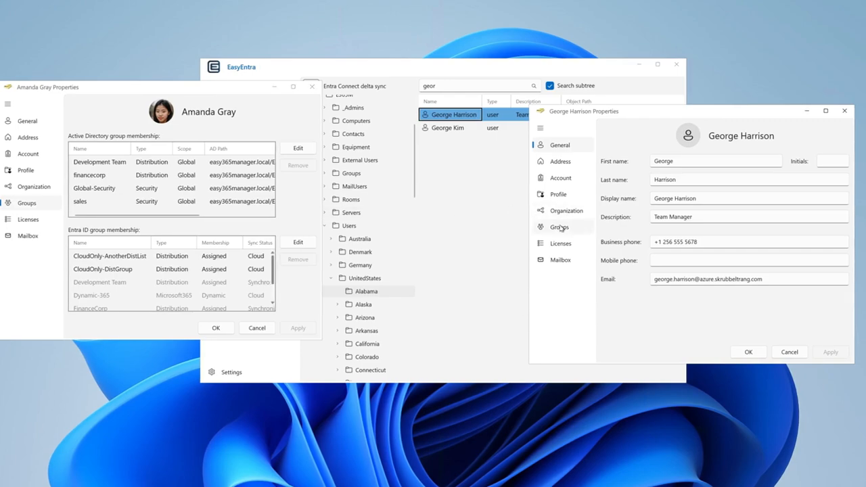
left_click(559, 228)
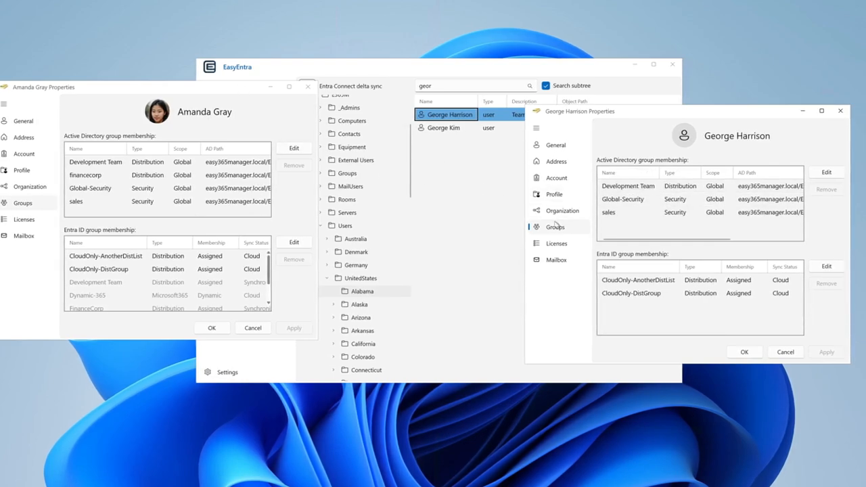
Compare the license assignments of the source user and the new user, including the source user's individual service plans
left_click(27, 221)
left_click(555, 243)
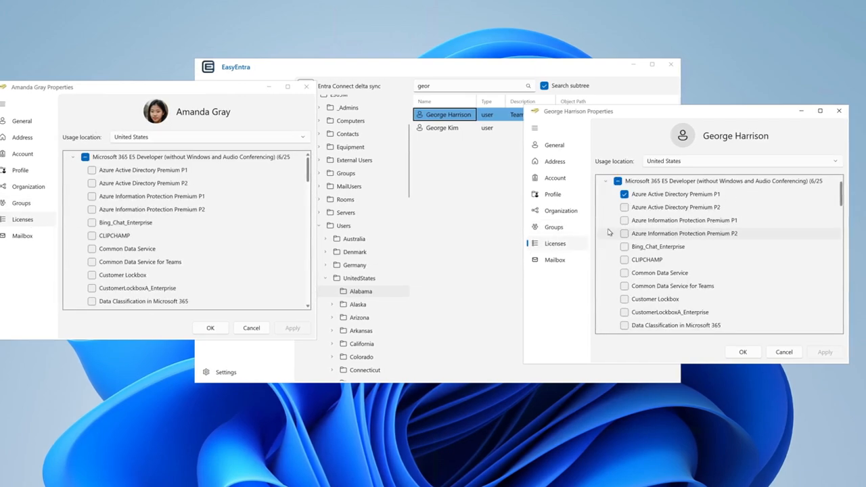
scroll(228, 236, "down", 3)
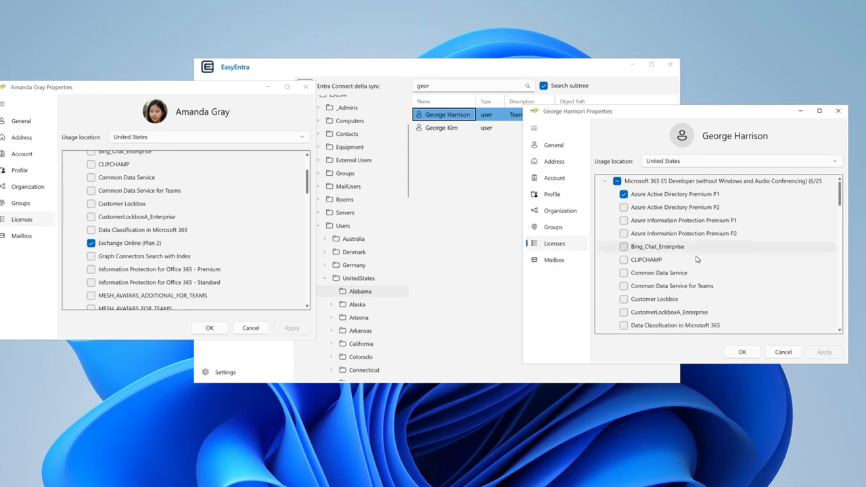
scroll(698, 259, "down", 2)
scroll(697, 258, "up", 3)
scroll(201, 235, "up", 3)
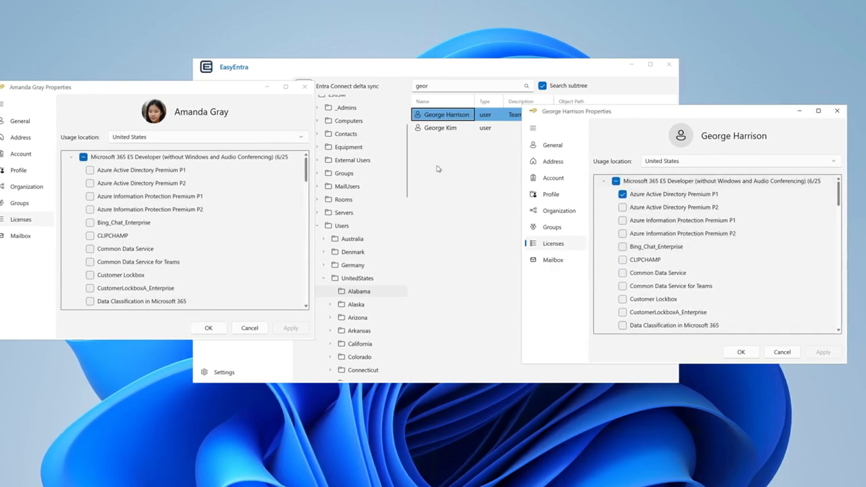
Compare the mailbox delivery restrictions of the source user and the new user, then dismiss both without changes
left_click(24, 236)
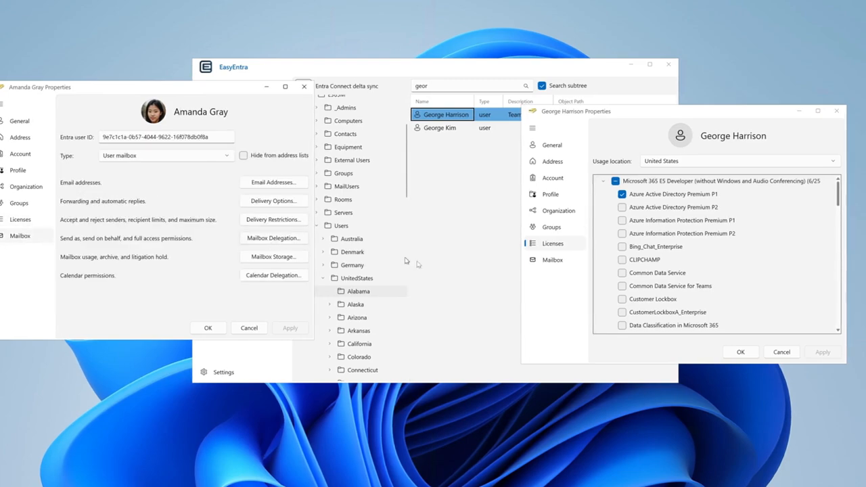
left_click(551, 260)
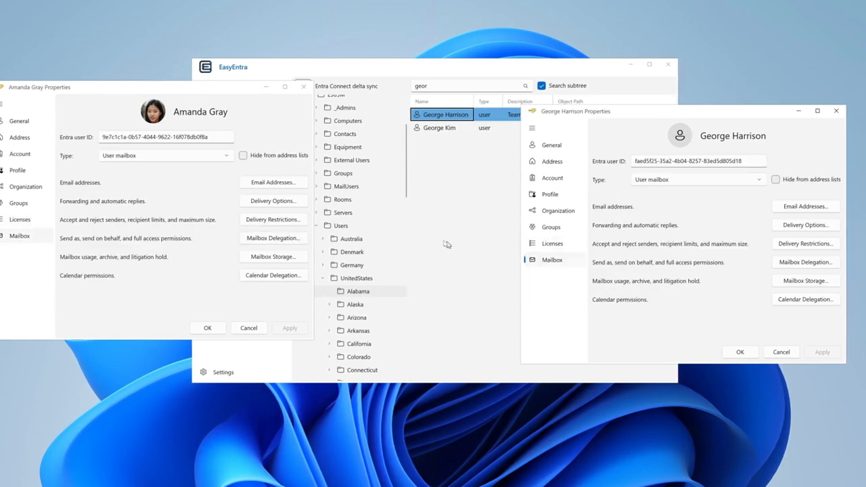
left_click(285, 218)
left_click(797, 243)
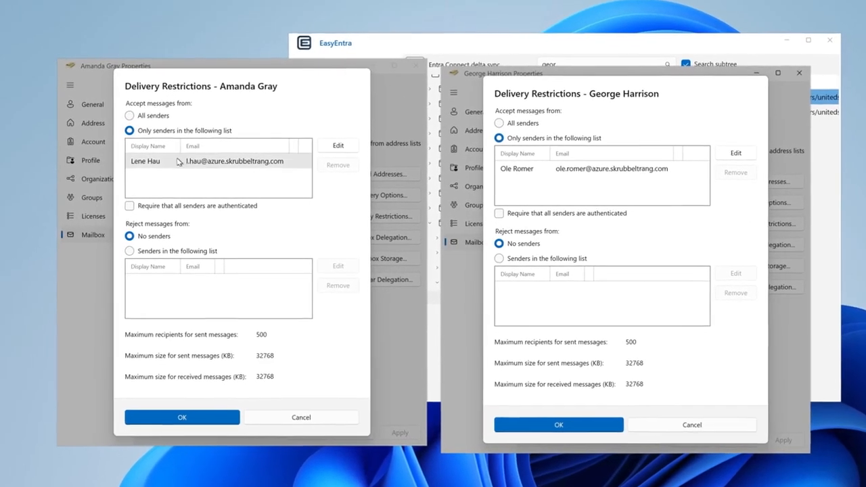
left_click(324, 421)
left_click(658, 429)
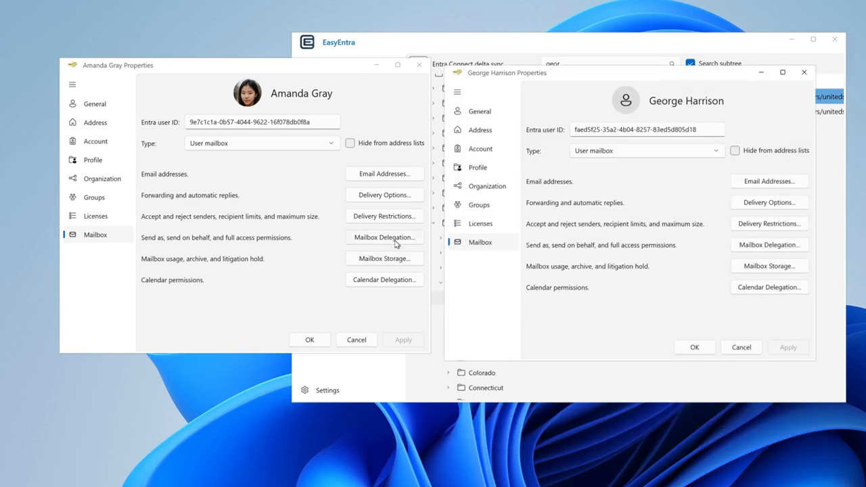
Compare the mailbox delegation permissions of the source user and the new user, then dismiss both without changes
left_click(397, 245)
left_click(768, 246)
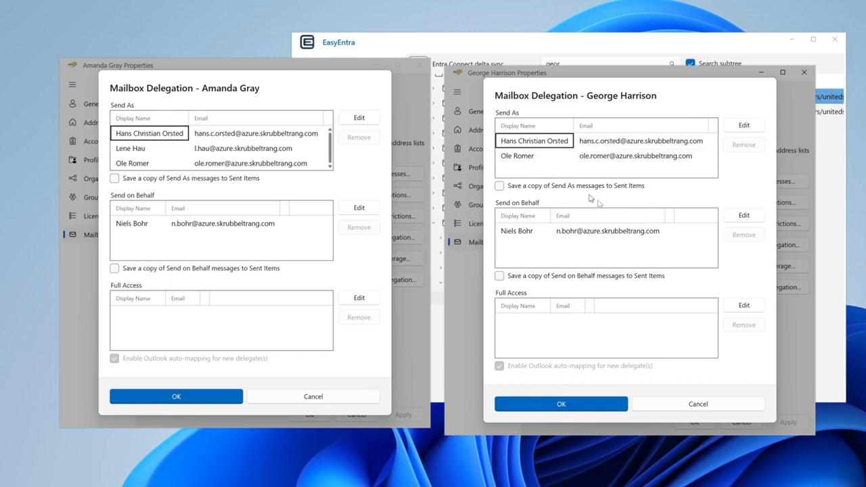
left_click(324, 399)
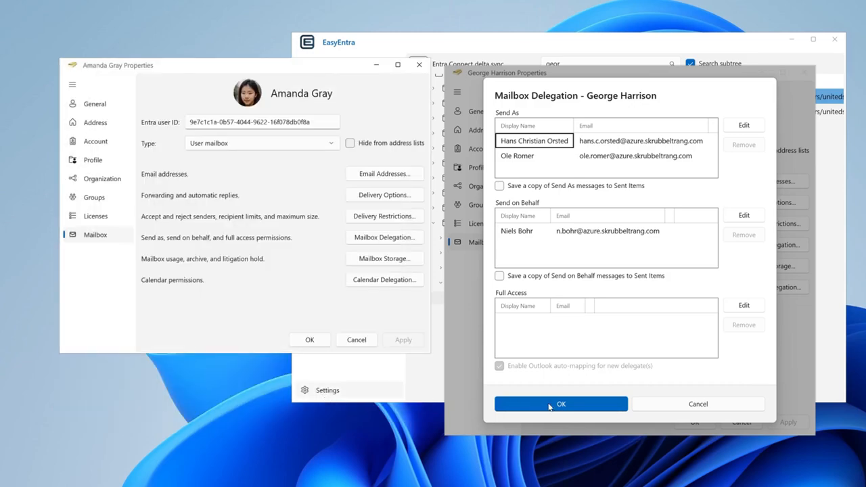
left_click(698, 406)
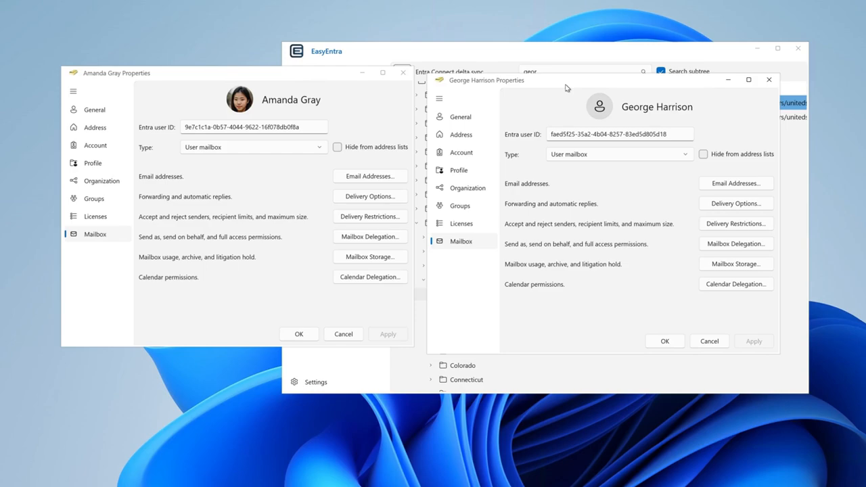
Move both properties windows aside and close the new user's properties without saving
left_click_drag(566, 86, 569, 83)
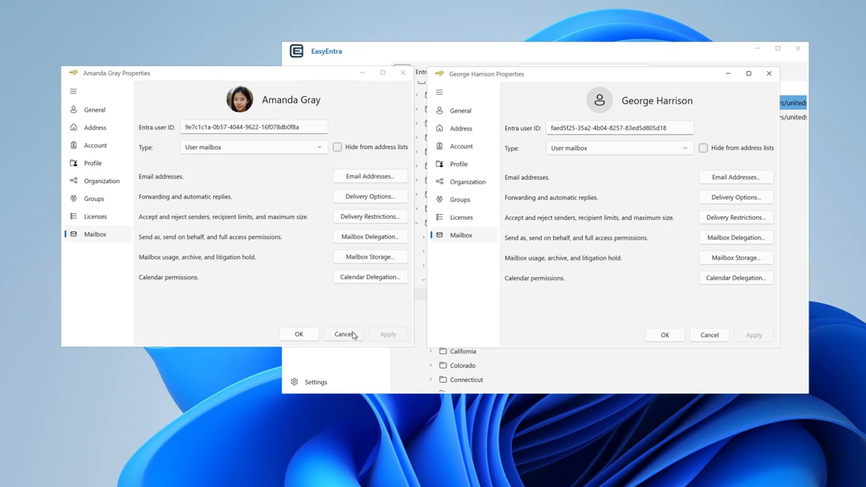
left_click_drag(330, 73, 254, 88)
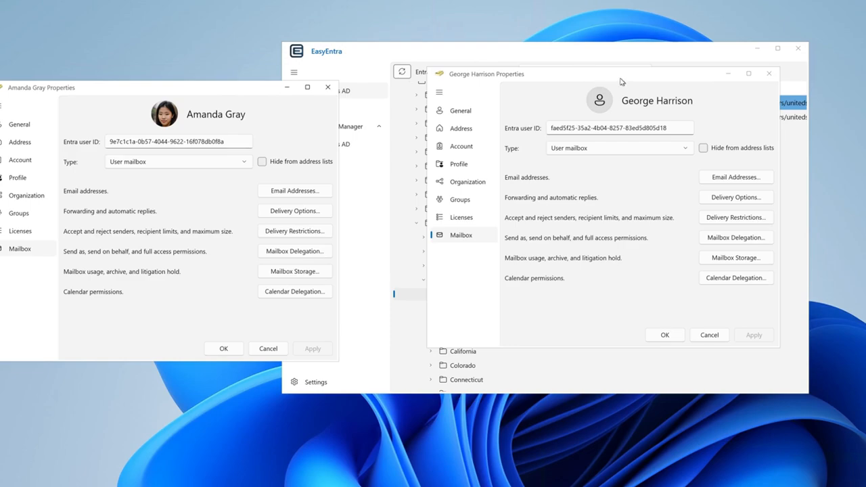
left_click_drag(621, 82, 599, 96)
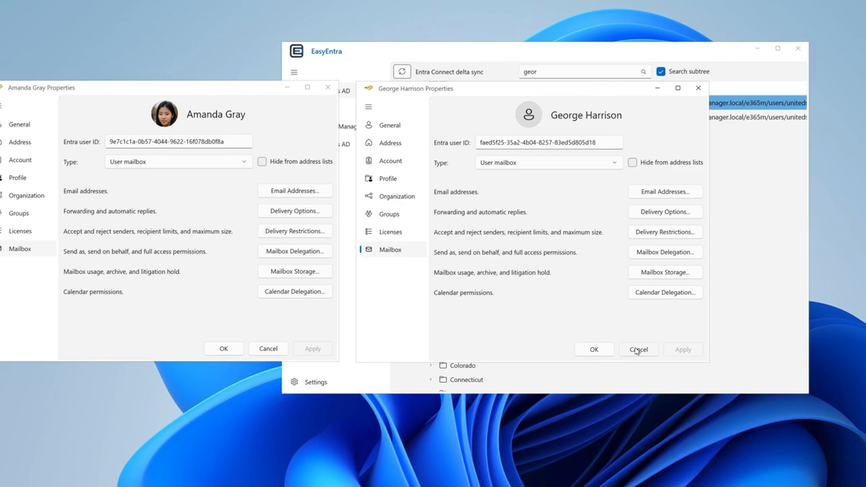
left_click(638, 350)
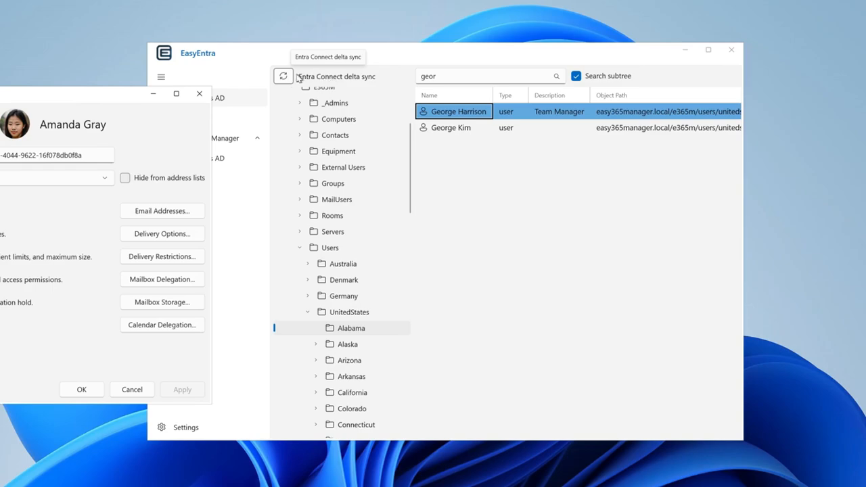
Collapse the easy365manager.local tree and show the Users list of the Entra ID tenant
left_click(298, 76)
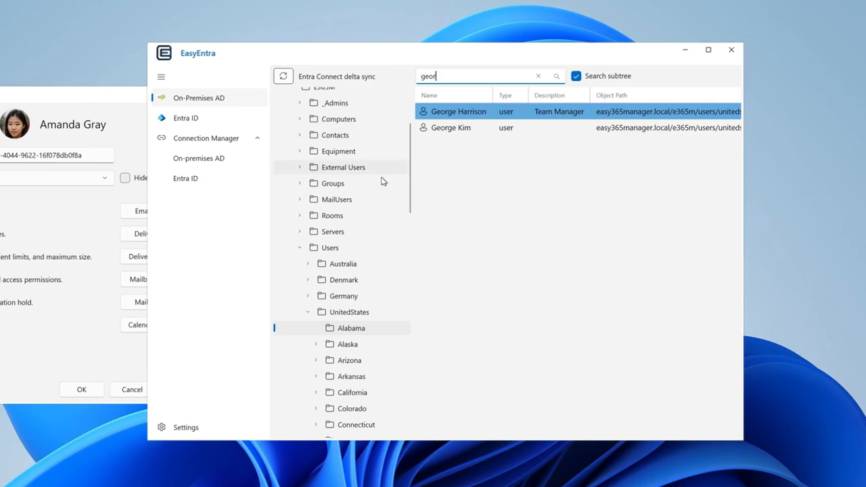
scroll(382, 180, "up", 3)
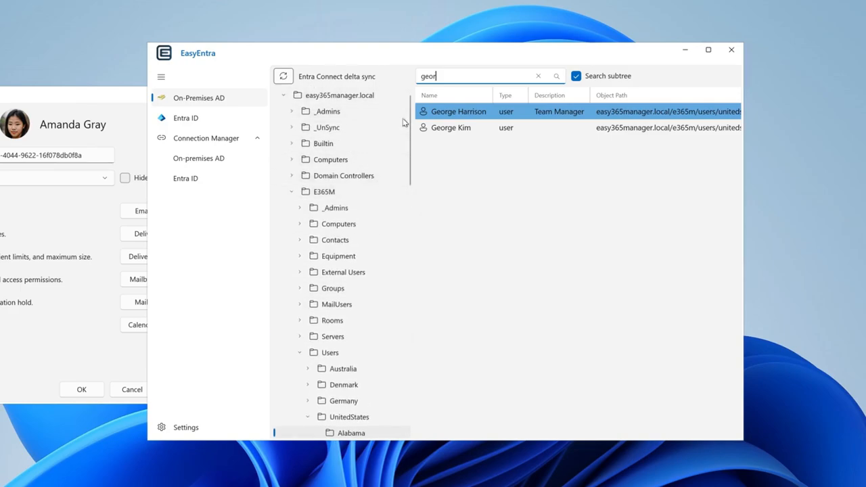
left_click(283, 97)
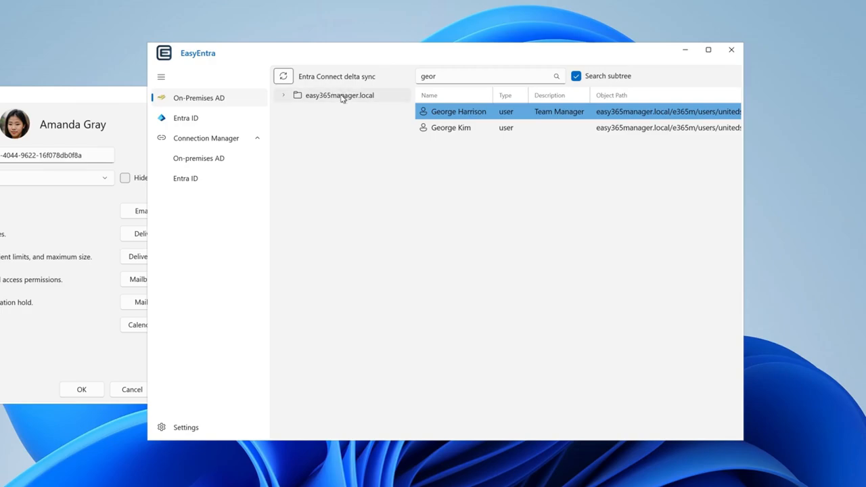
left_click(192, 118)
left_click(283, 94)
left_click(323, 111)
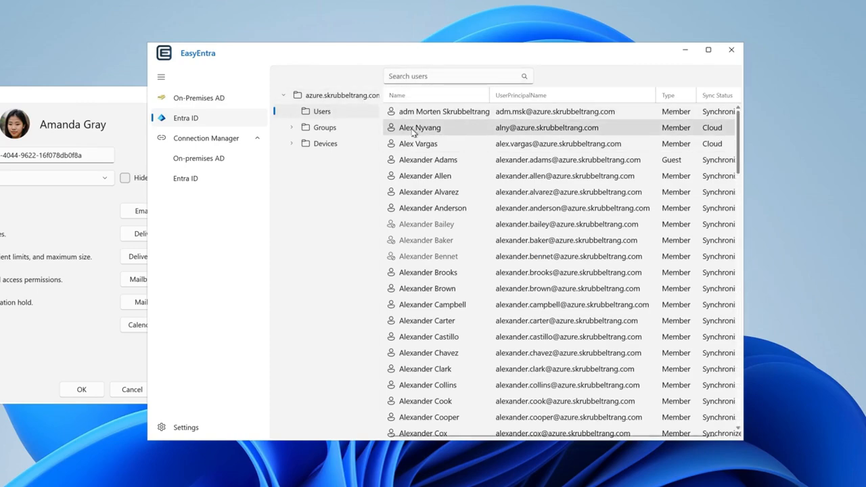
Search the Entra ID users by first name and open the properties of the cloud-only user found
left_click(417, 79)
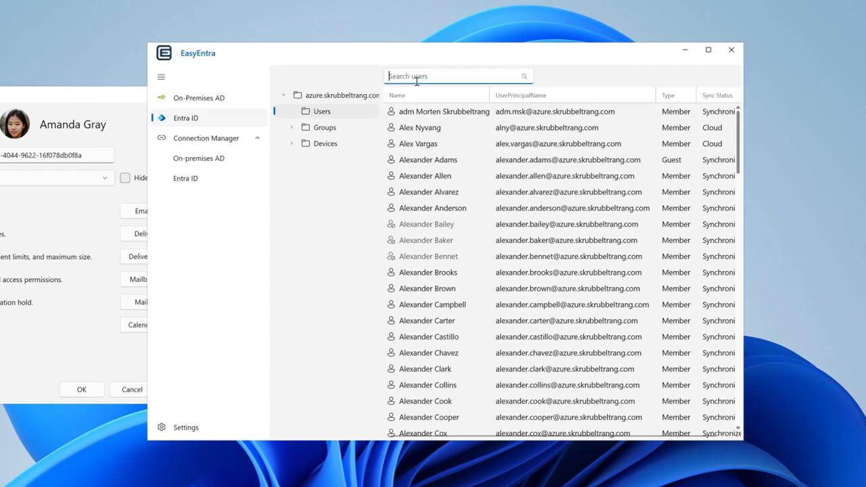
type("niels")
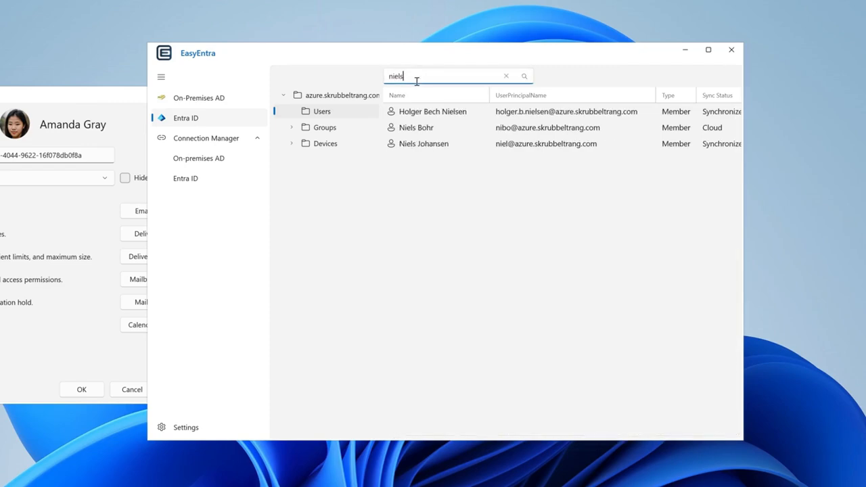
double_click(420, 128)
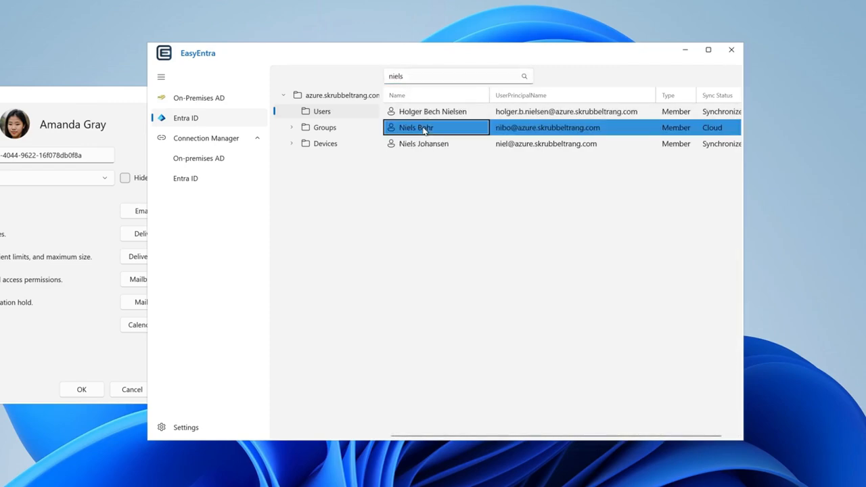
left_click_drag(434, 120, 436, 128)
Review the cloud user's address, account, mailbox and mailbox delegation settings, then close the properties
left_click(283, 180)
left_click(284, 199)
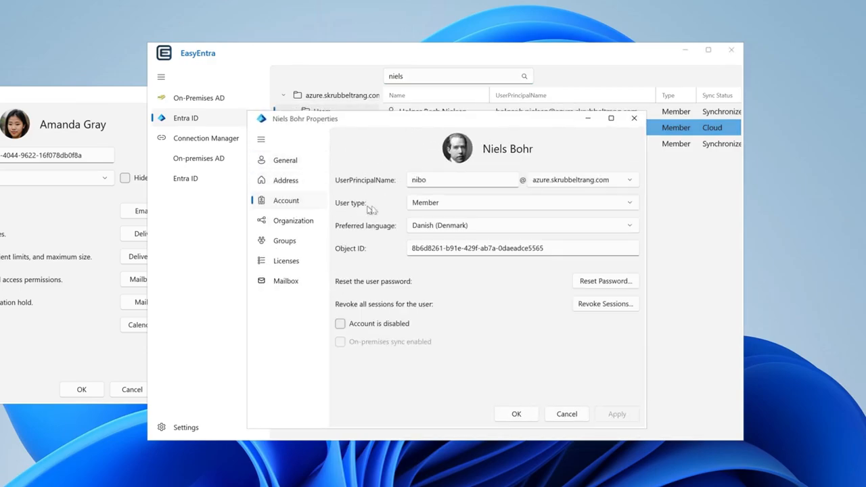
left_click(280, 287)
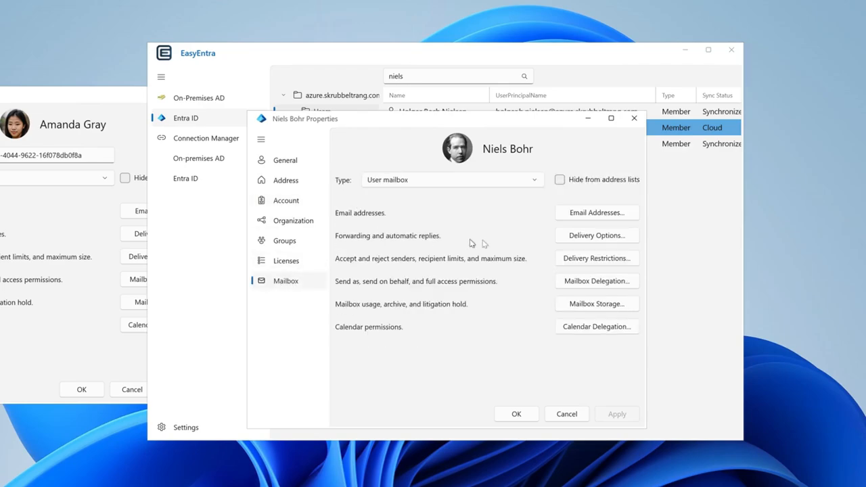
left_click(576, 283)
key("Escape")
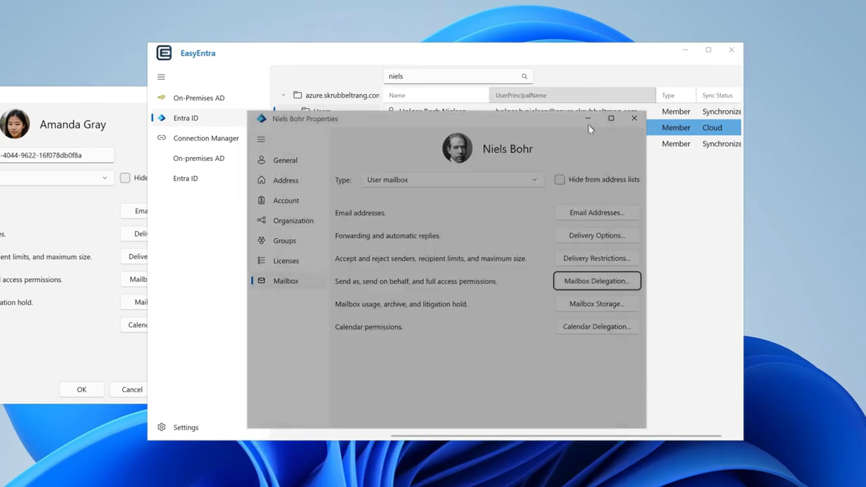
left_click(634, 120)
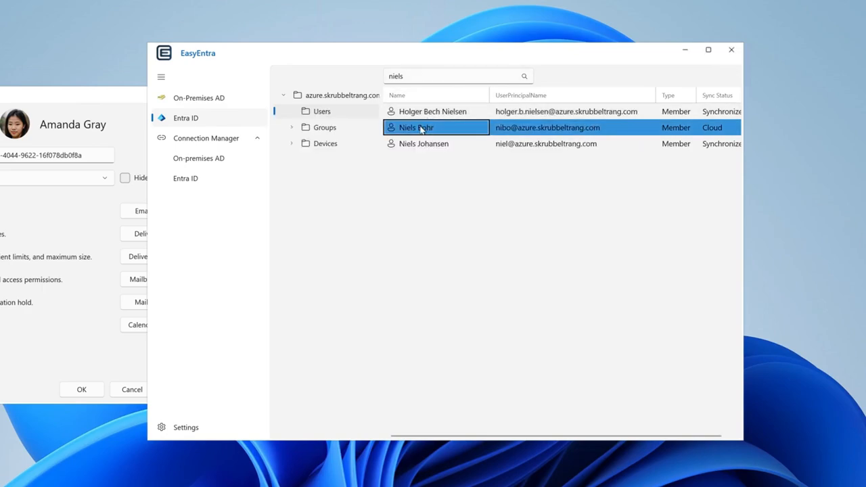
Start a copy of the selected cloud user and enter the new user's full name as the display name
right_click(421, 128)
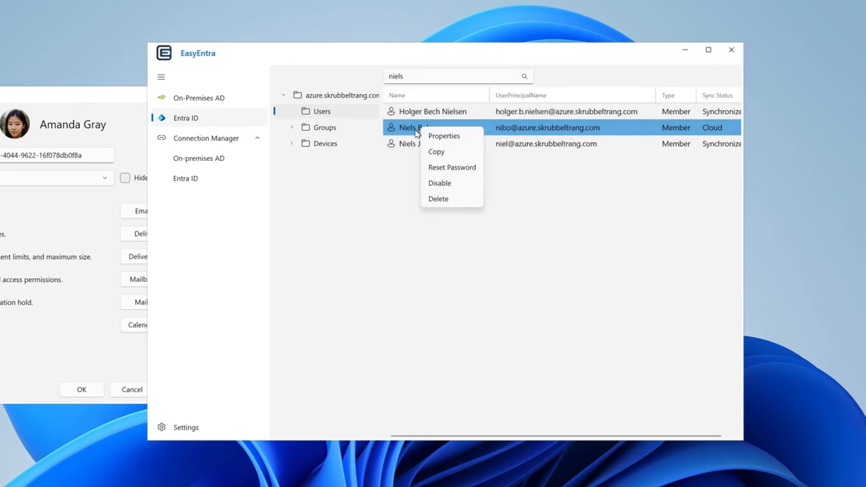
left_click(438, 153)
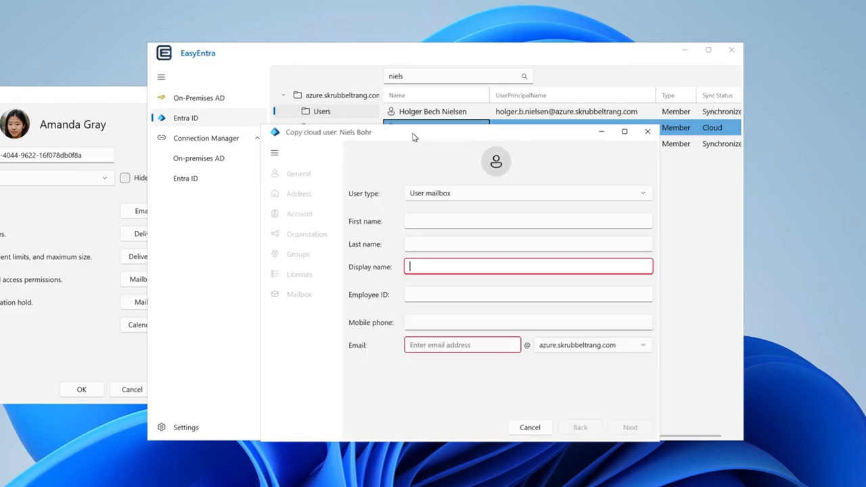
type("Egon O")
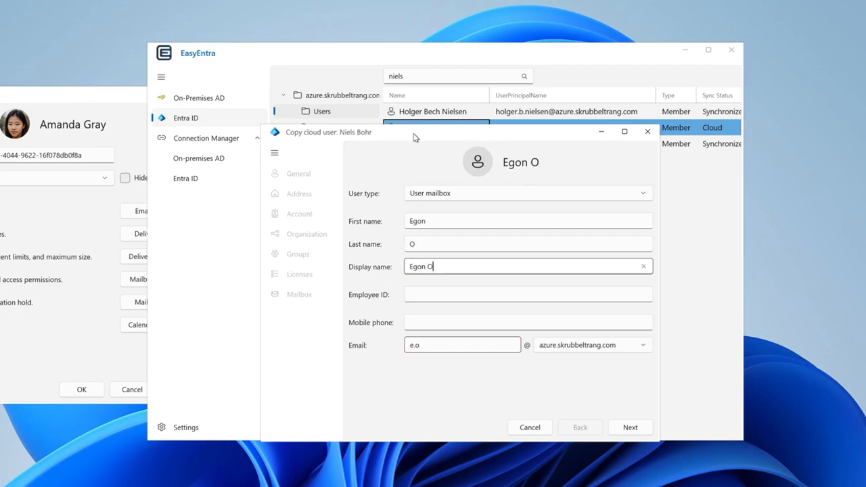
type("lsen")
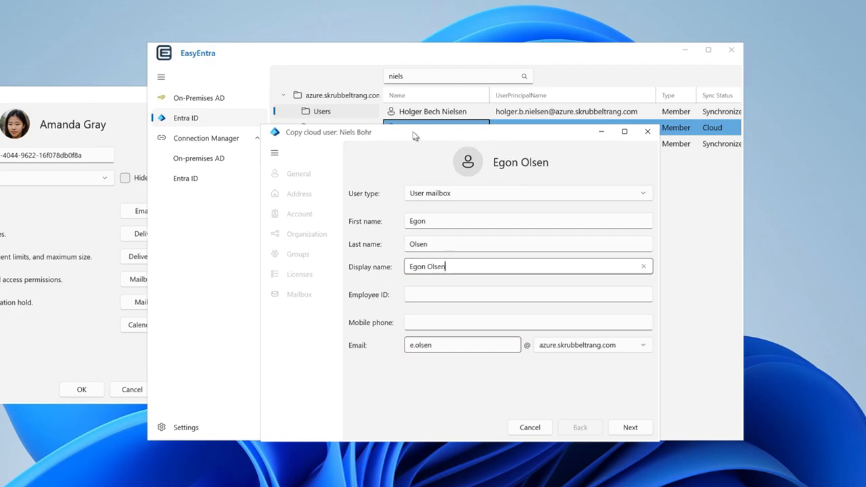
Place the source cloud user's properties beside the copy form and compare the format of their email addresses
left_click_drag(416, 137, 673, 101)
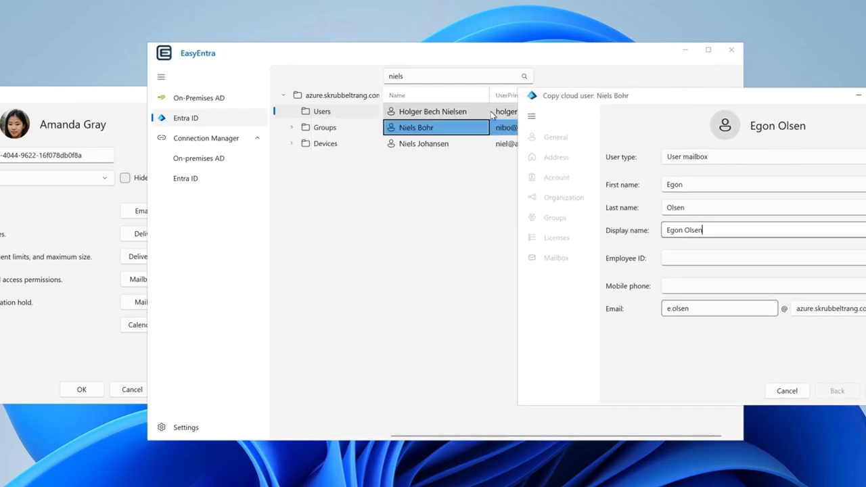
double_click(429, 127)
left_click_drag(481, 143, 301, 115)
left_click(761, 97)
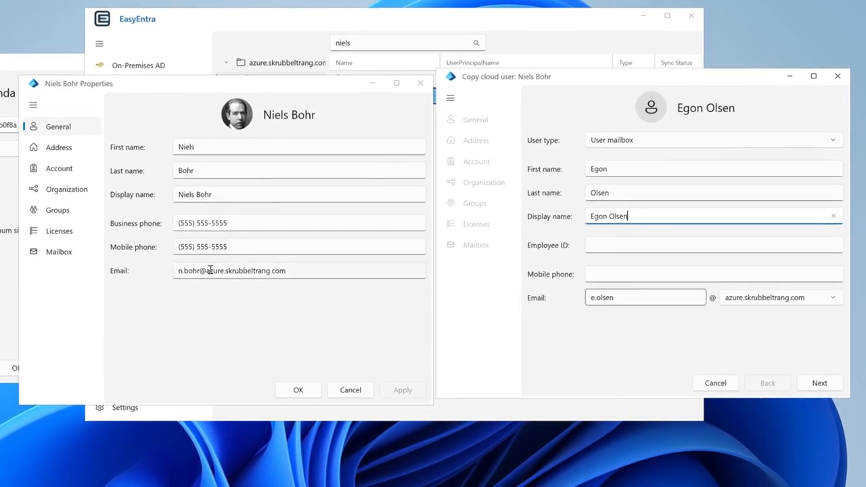
left_click_drag(199, 271, 173, 271)
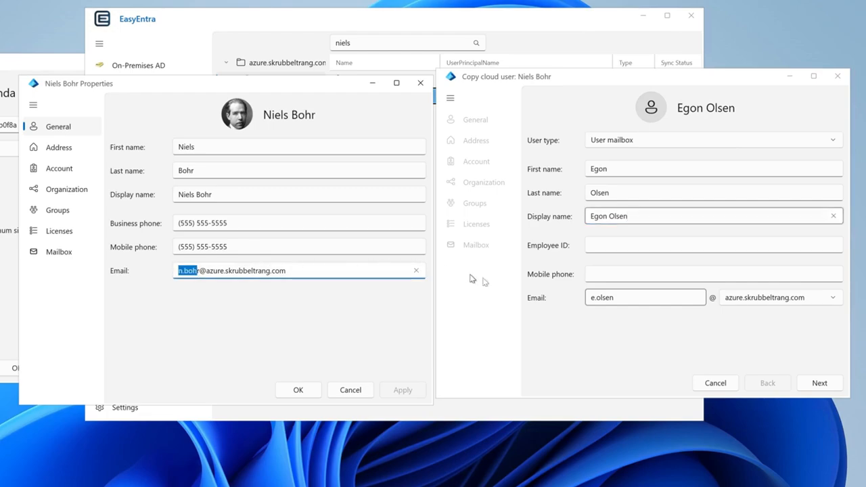
double_click(609, 296)
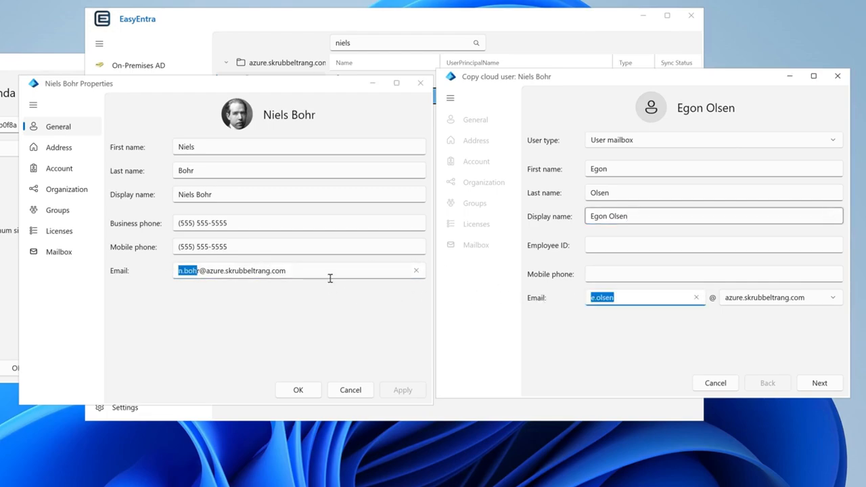
Accept the proposed email address in the copy form and compare the new UserPrincipalName format with the source user's account settings
left_click(193, 272)
left_click(193, 272)
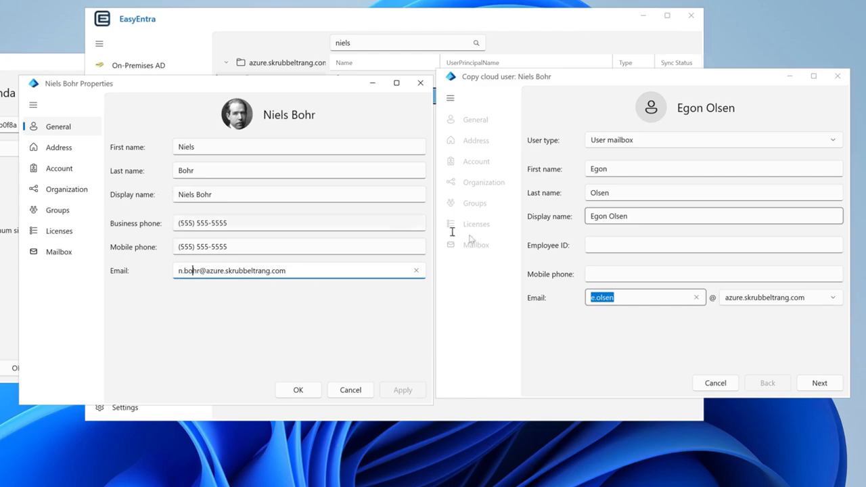
left_click(825, 383)
left_click(825, 383)
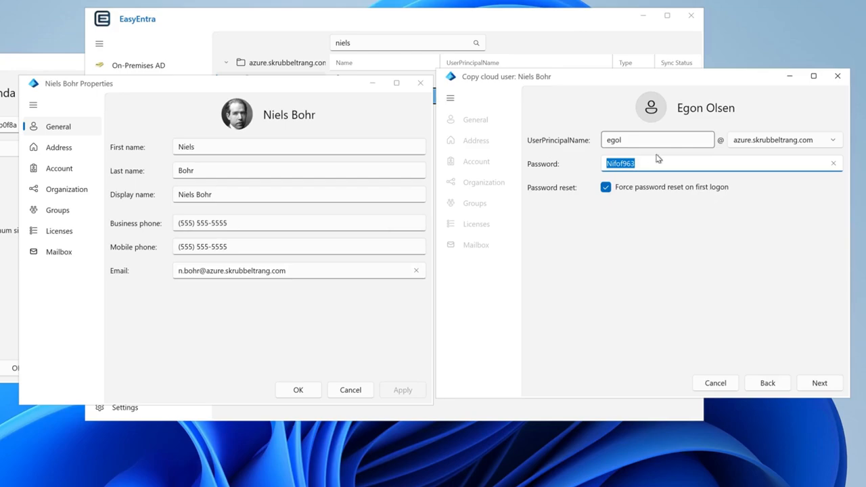
left_click(68, 169)
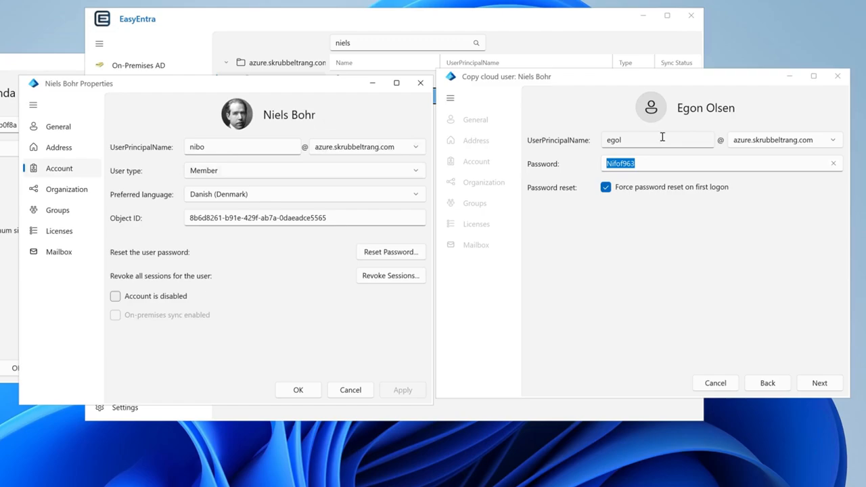
left_click_drag(207, 151, 180, 150)
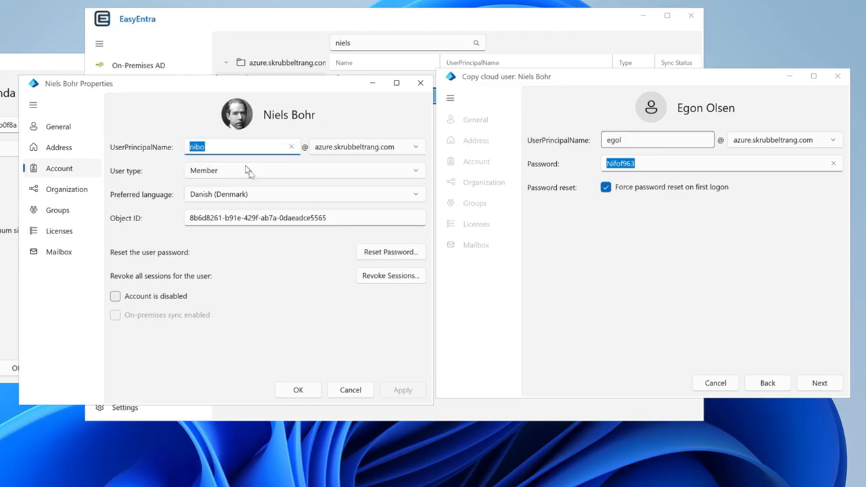
Accept the proposed account details, create the cloud user, and move the provisioning window aside
left_click(815, 385)
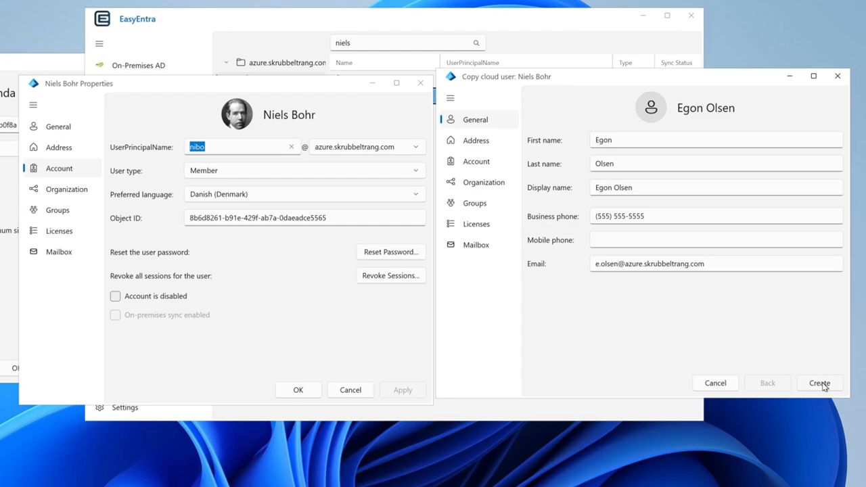
left_click(820, 384)
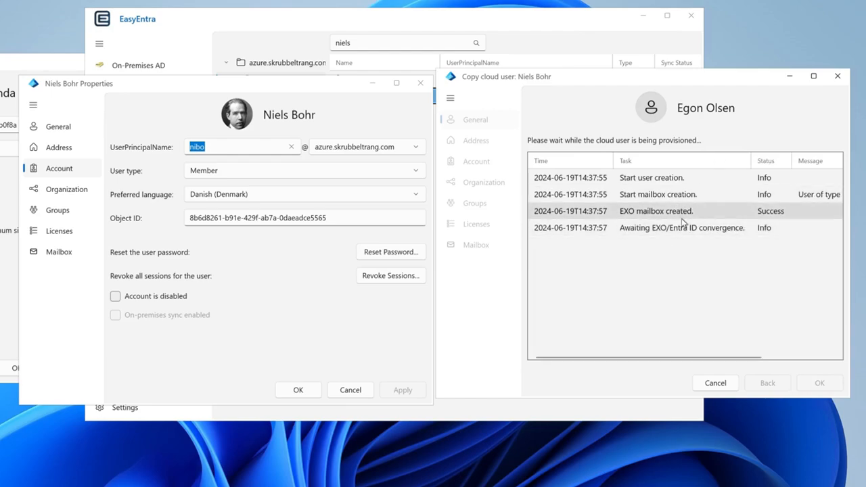
left_click_drag(555, 80, 861, 80)
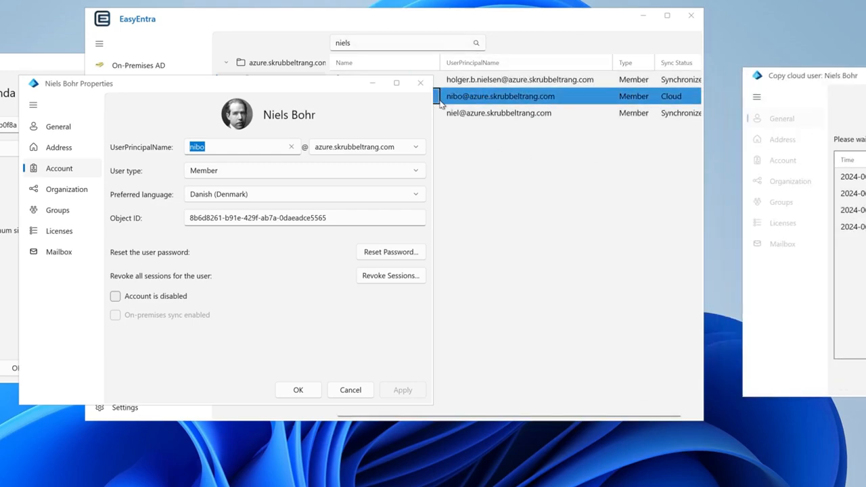
left_click_drag(764, 77, 590, 91)
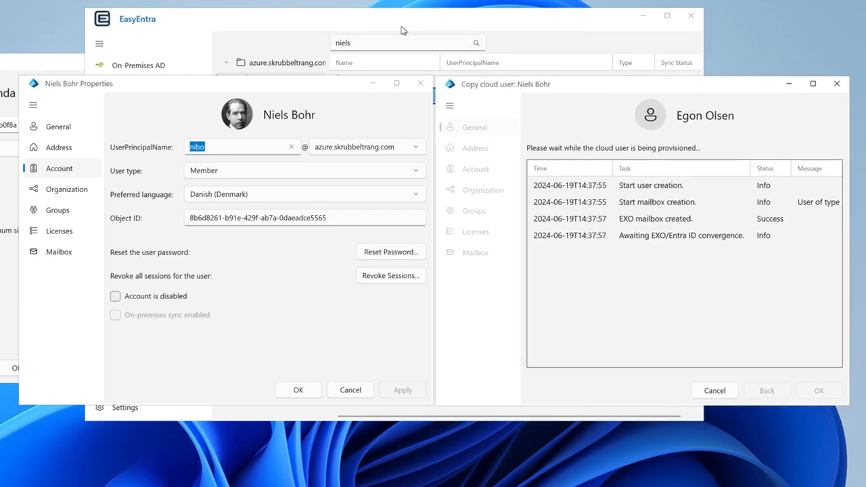
left_click_drag(577, 90, 683, 78)
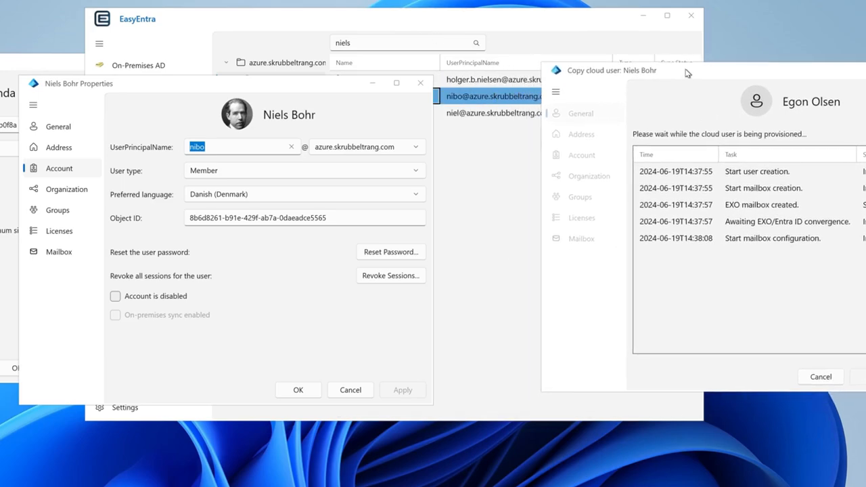
Close the leftover properties windows of the hybrid user and the source cloud user
left_click(472, 27)
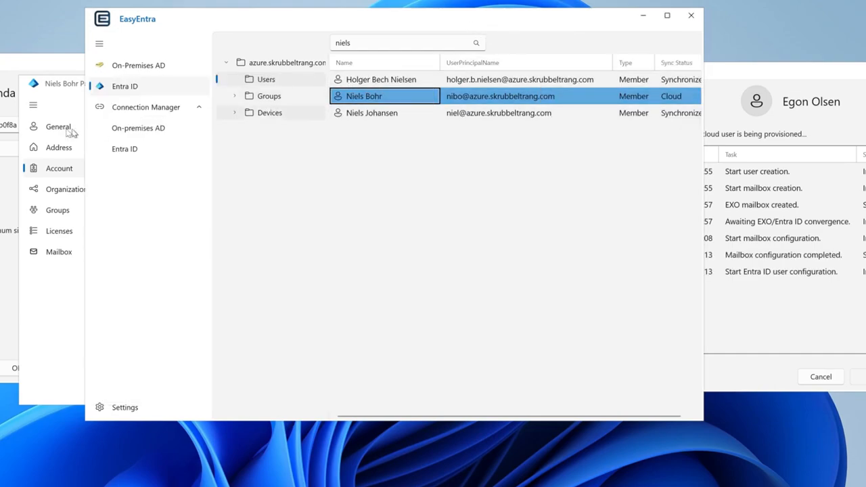
left_click(62, 66)
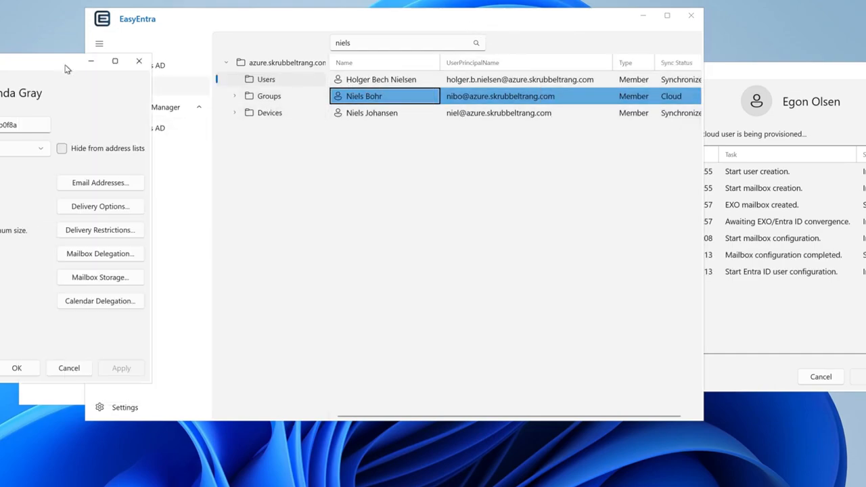
left_click(140, 66)
left_click(79, 96)
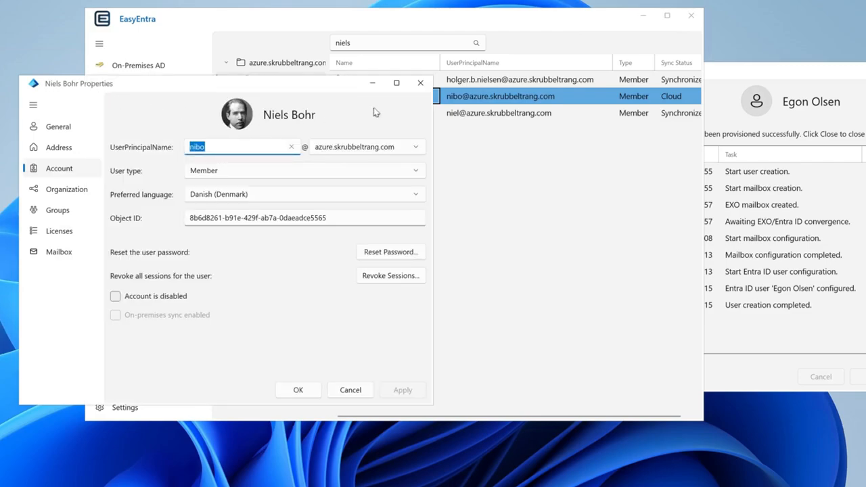
left_click(419, 86)
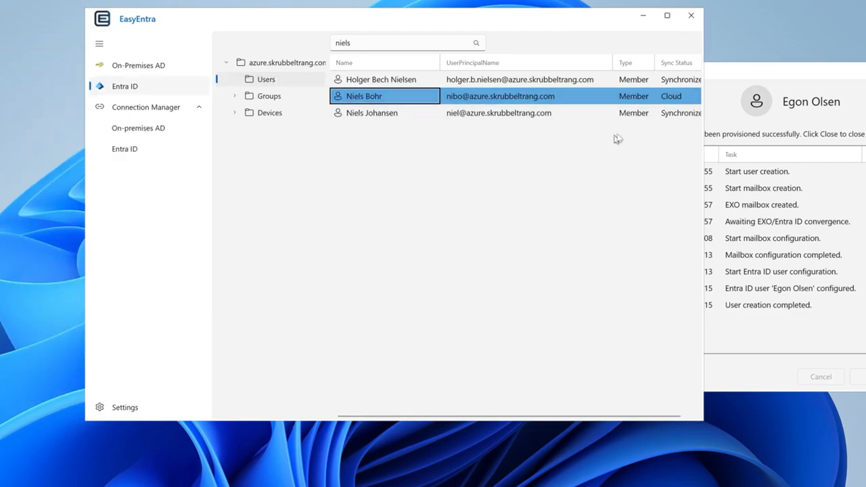
Bring the copy window back into view to review the provisioning log, then close it
left_click(736, 74)
left_click_drag(736, 75, 509, 142)
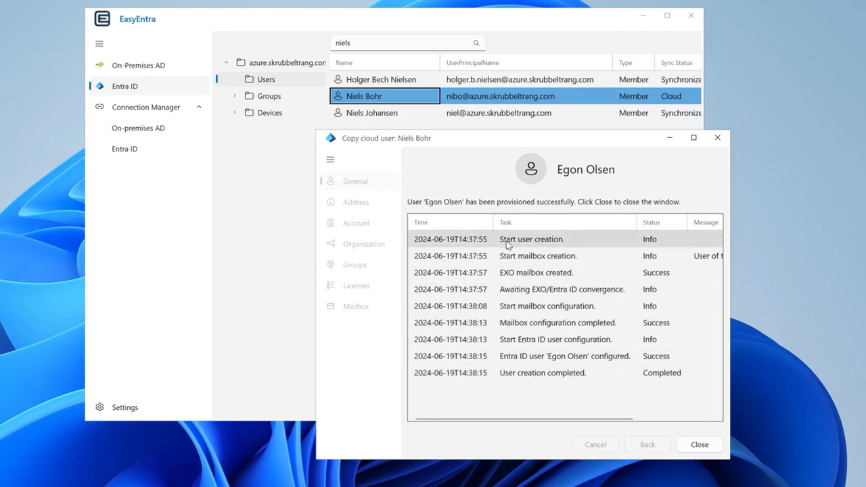
left_click(700, 444)
Search the Entra ID users by the new user's last name and open the new cloud user's properties
double_click(332, 43)
type("olsen")
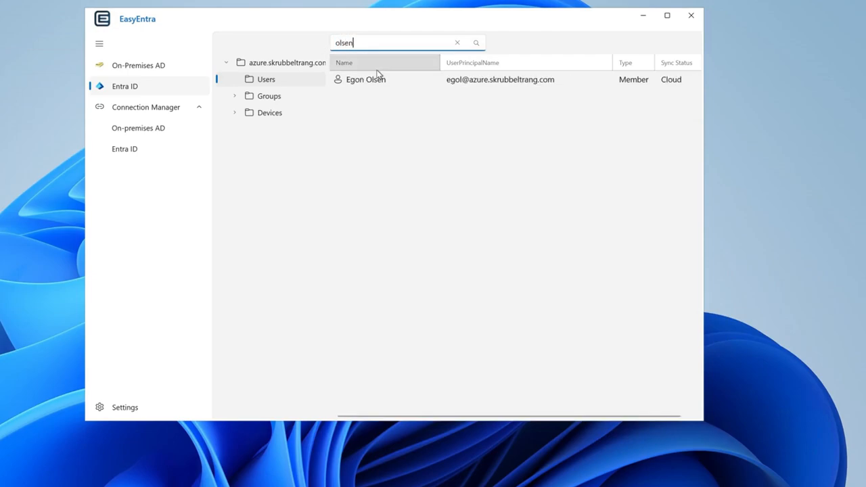
left_click(374, 82)
double_click(374, 82)
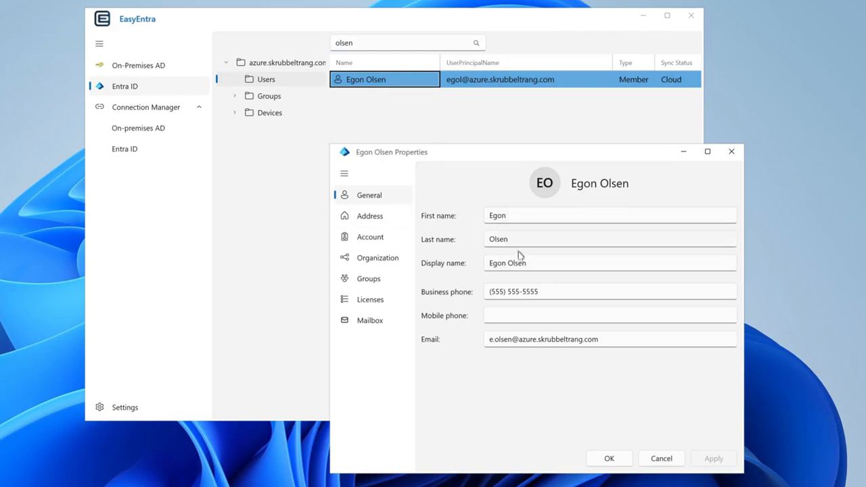
Review the new cloud user's address, account, organization, group membership and license settings
left_click(372, 216)
left_click(376, 237)
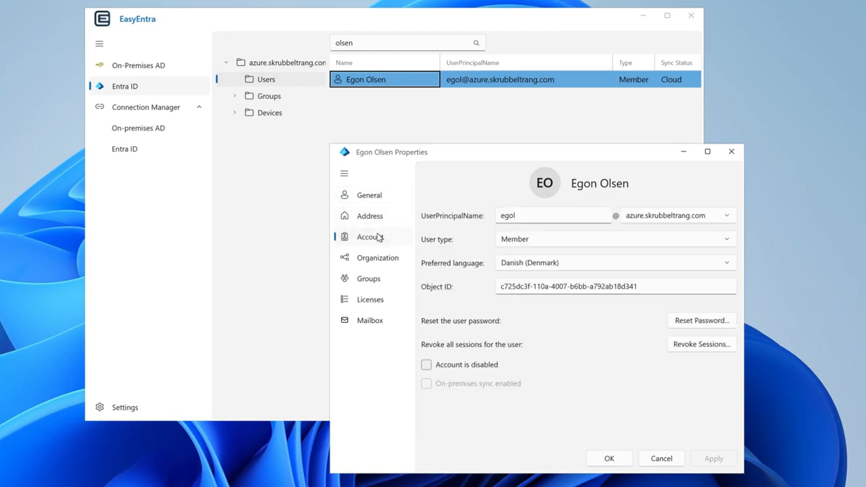
left_click(379, 264)
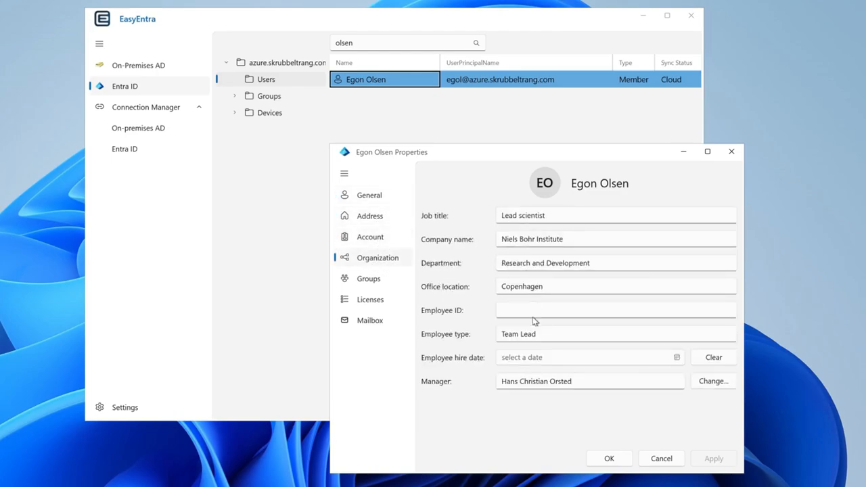
left_click(374, 281)
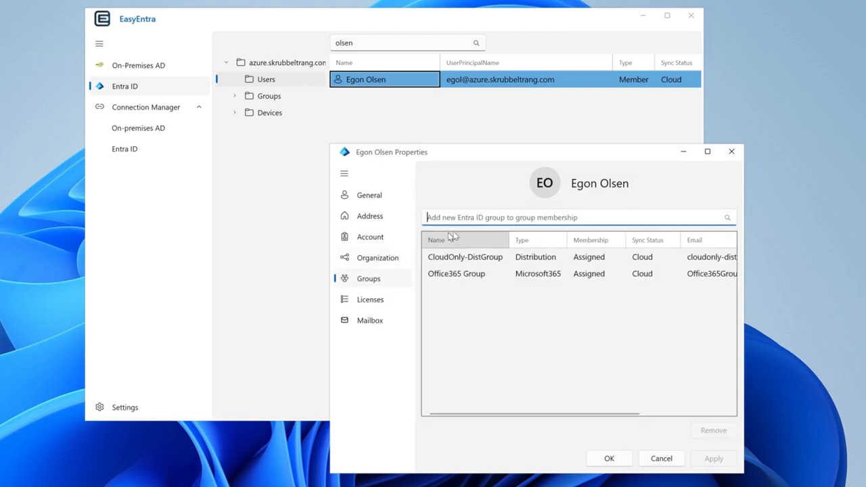
left_click(371, 300)
scroll(512, 272, "up", 5)
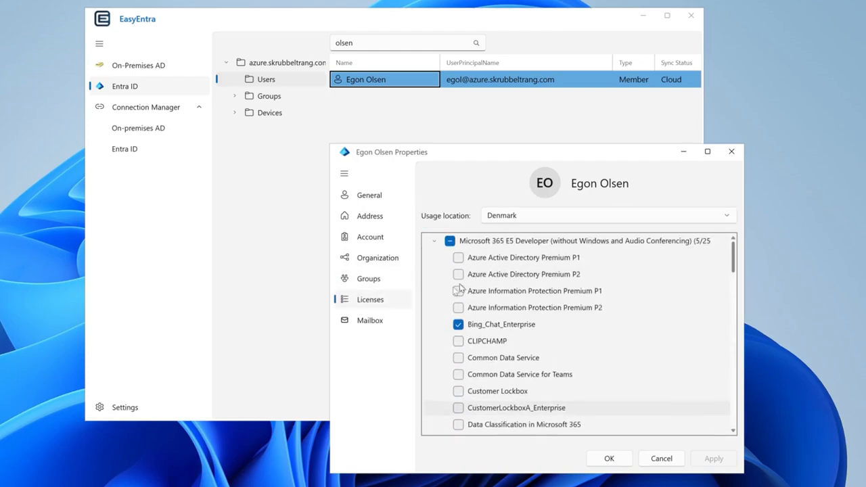
Check the new cloud user's mailbox settings and mailbox delegation, then close the properties without changes
left_click(376, 321)
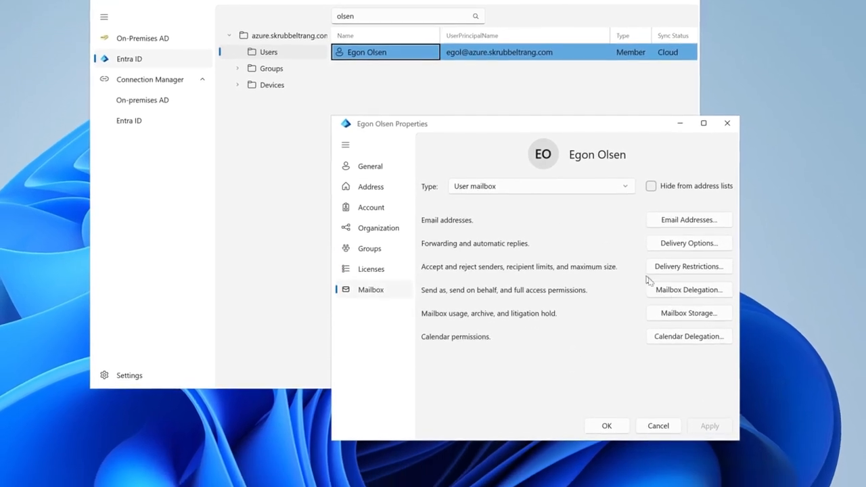
left_click(691, 312)
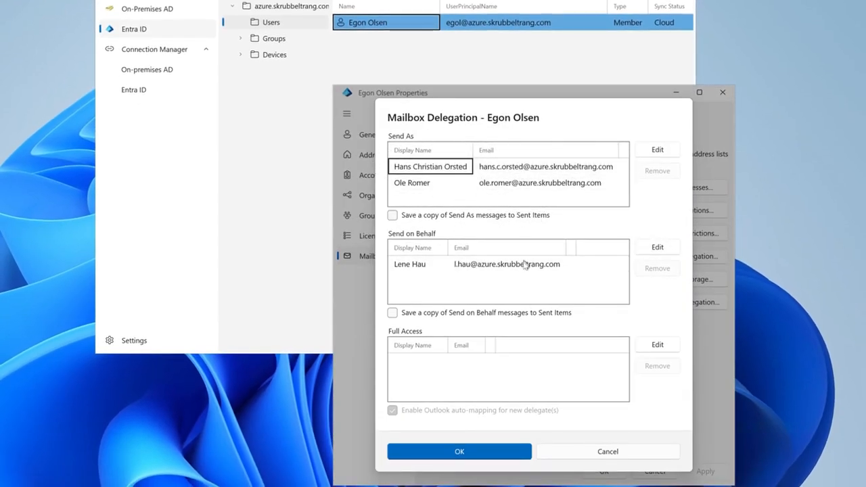
left_click(582, 452)
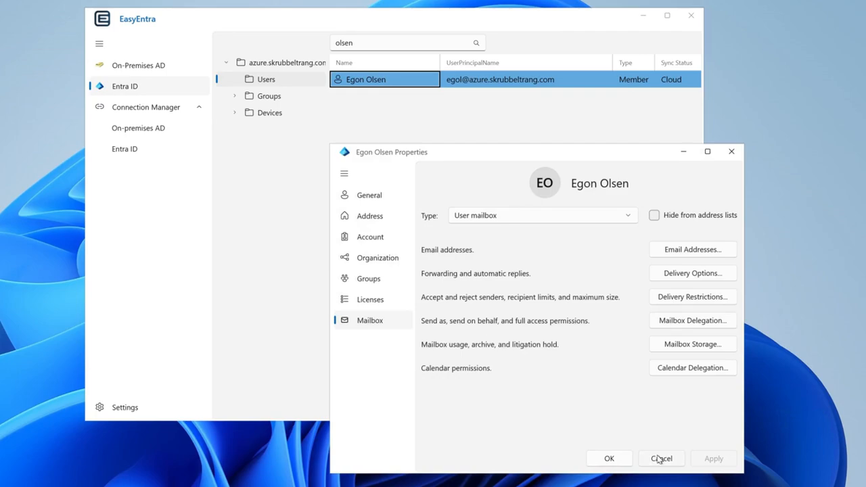
left_click(660, 459)
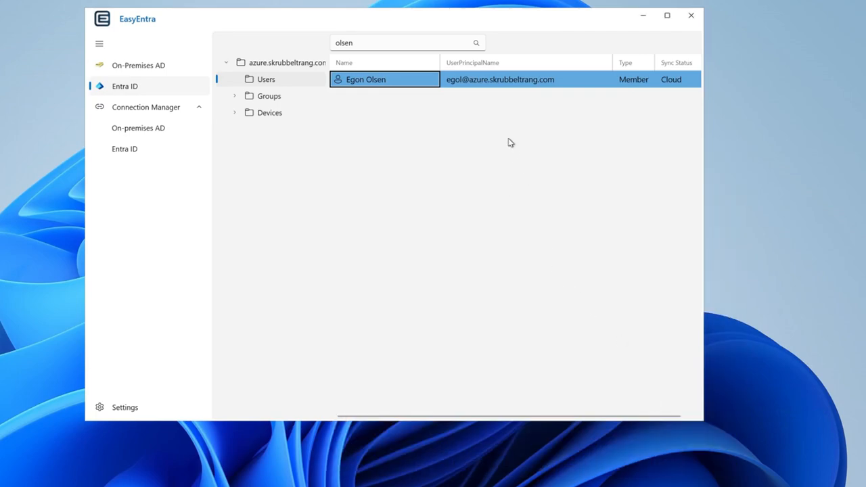